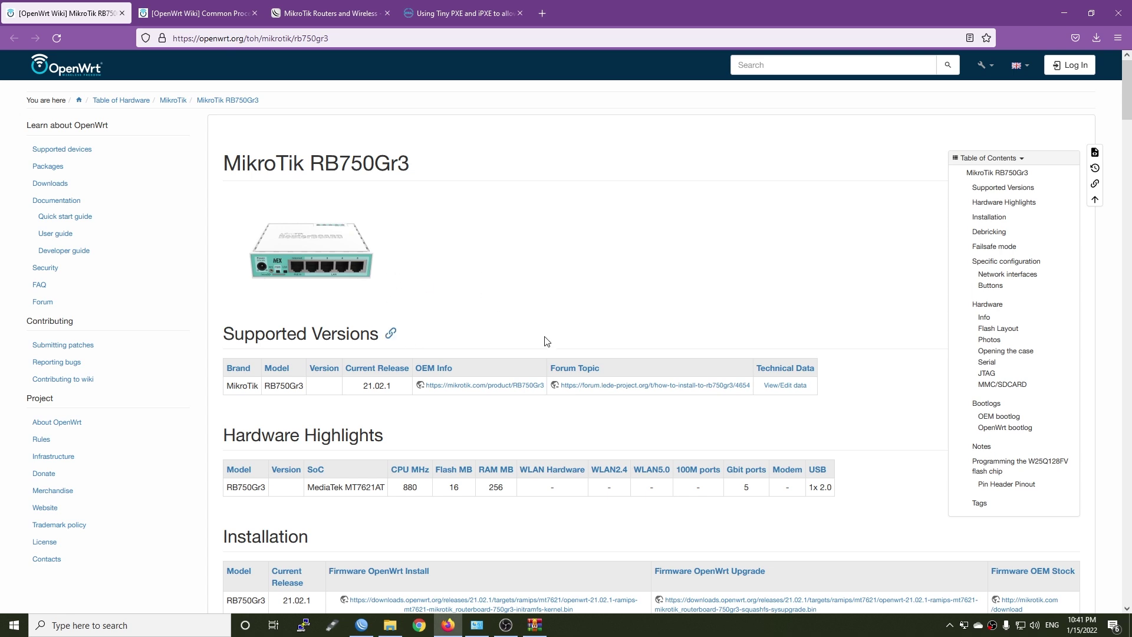
# Scroll the RB750Gr3 wiki guide to the note about upgrading or downgrading RouterOS
pyautogui.scroll(-1, 537, 355)
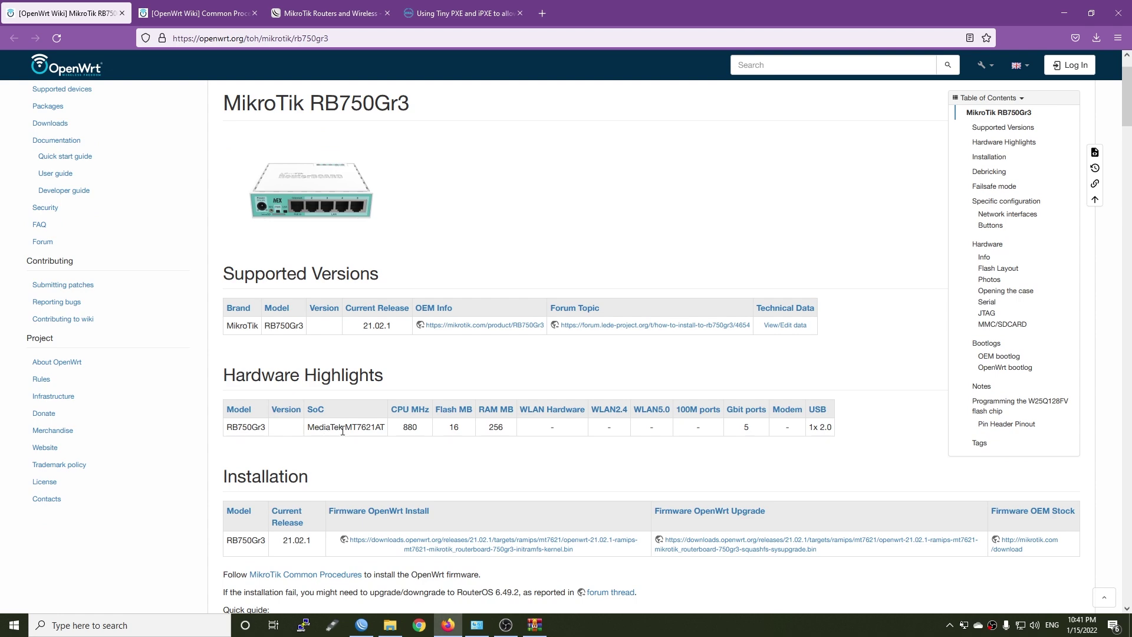
pyautogui.scroll(-2, 392, 434)
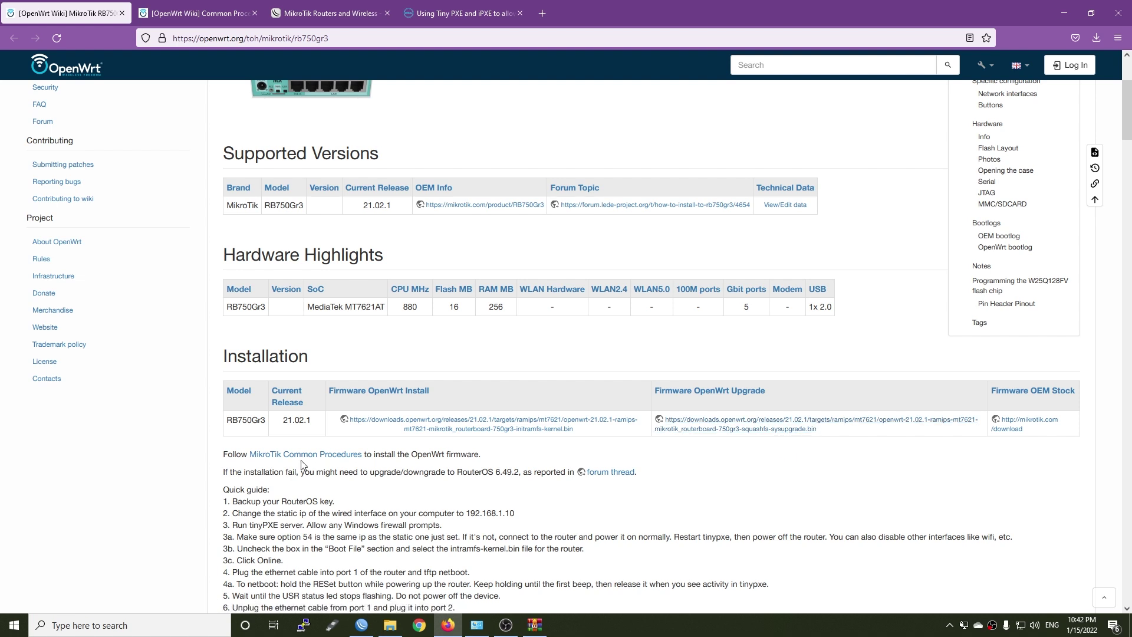
pyautogui.scroll(-1, 290, 441)
pyautogui.moveTo(224, 415); pyautogui.dragTo(384, 415)
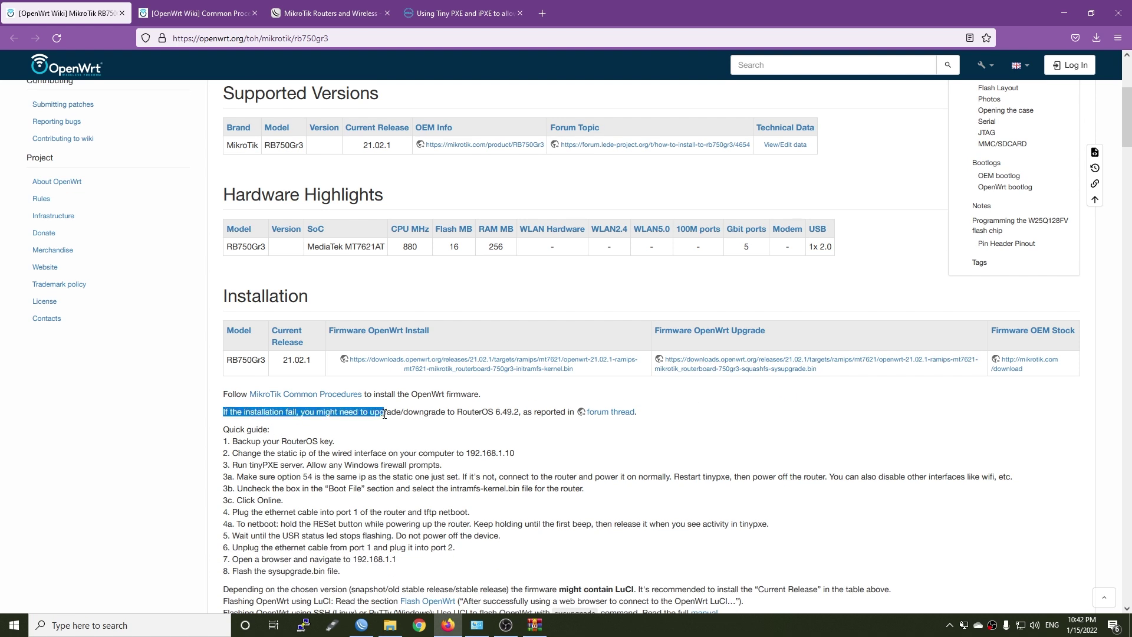
pyautogui.click(576, 443)
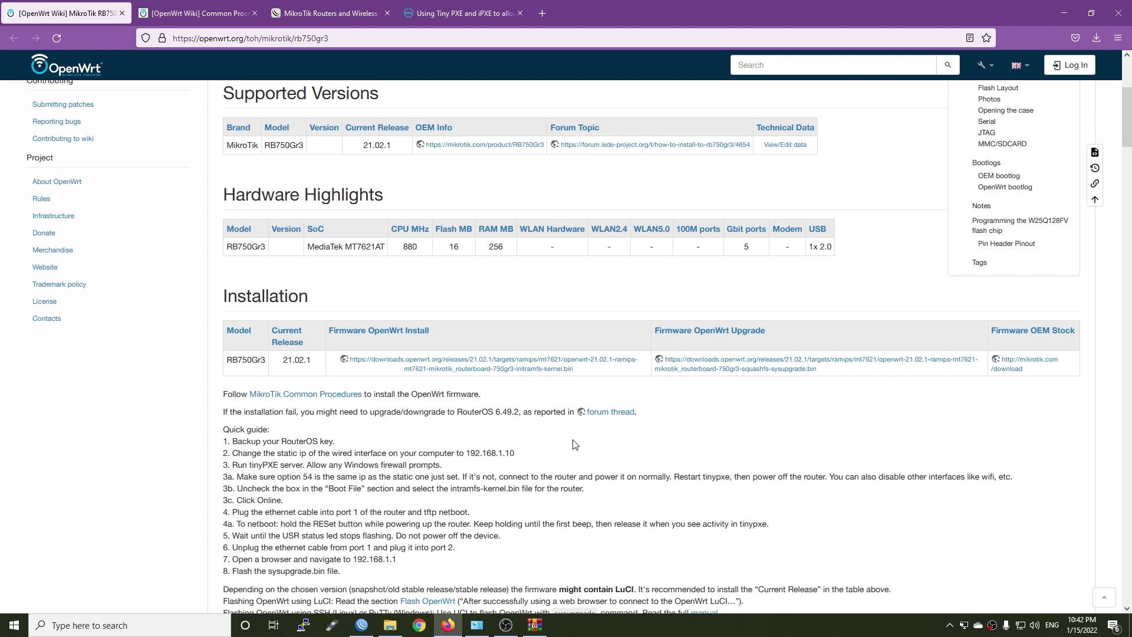
# Save the initramfs-kernel and sysupgrade firmware images, then locate the RouterOS 6.49.2 mention
pyautogui.rightClick(446, 370)
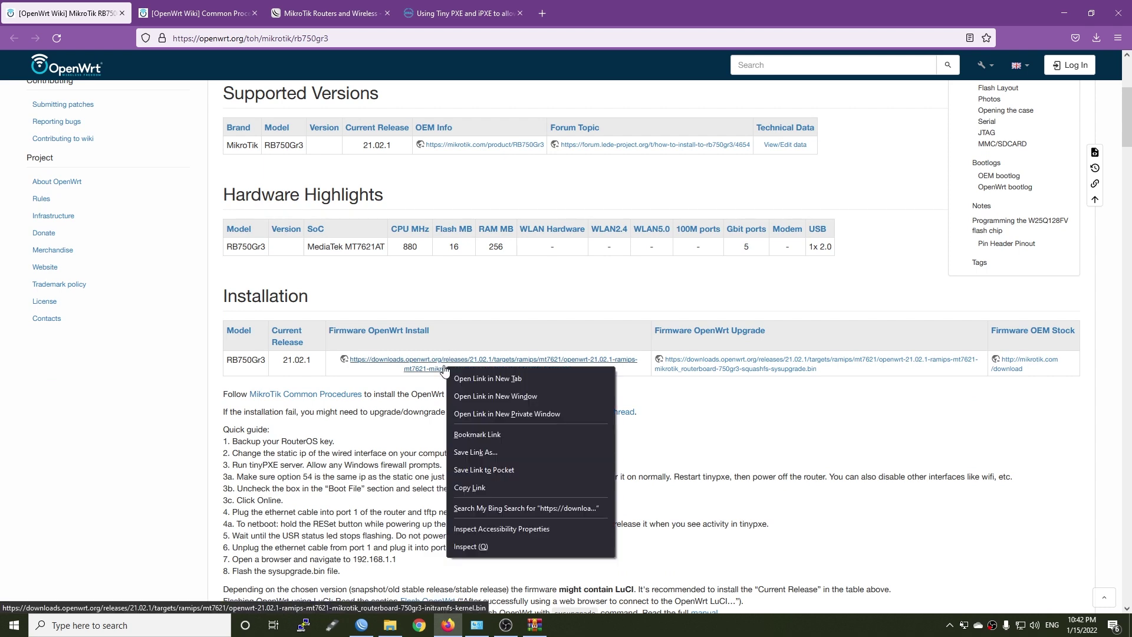
pyautogui.press('Escape')
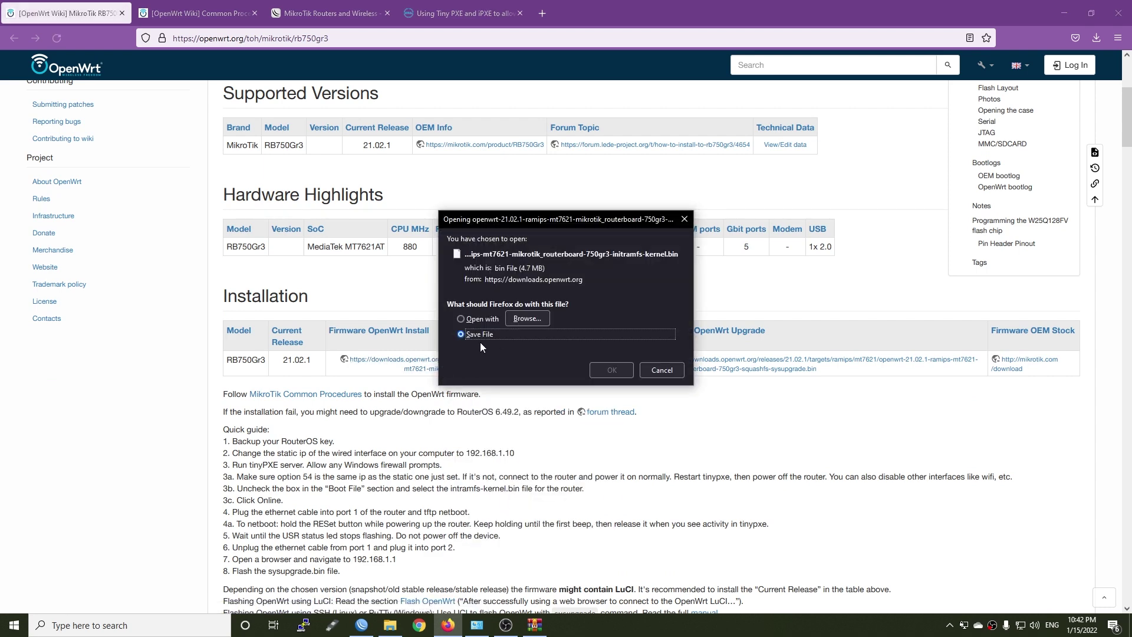
pyautogui.click(607, 370)
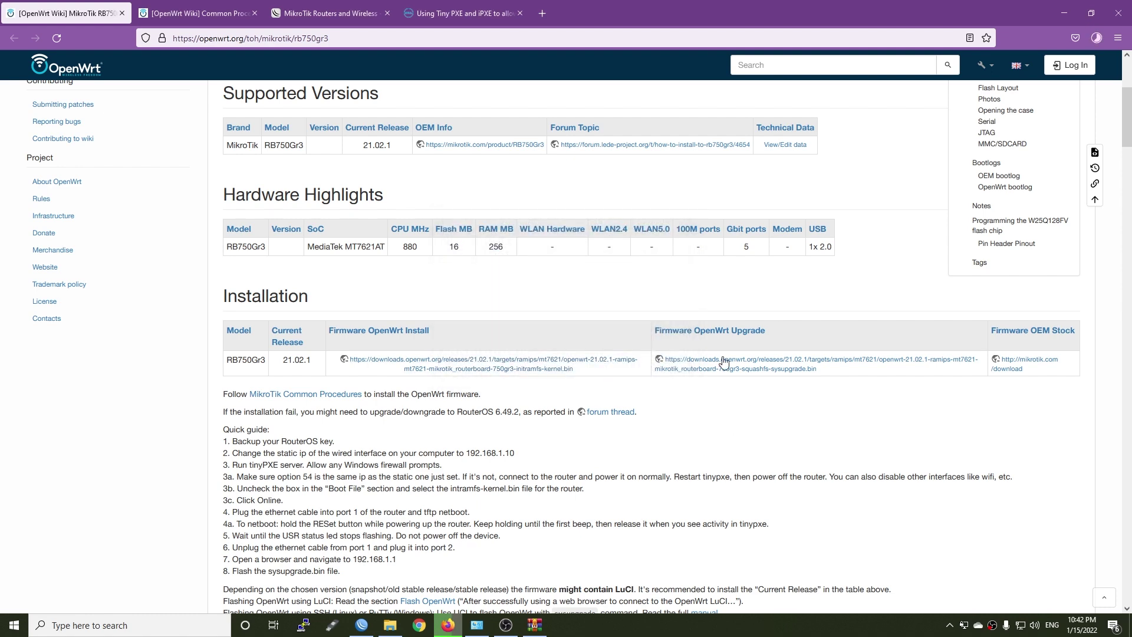
pyautogui.click(701, 366)
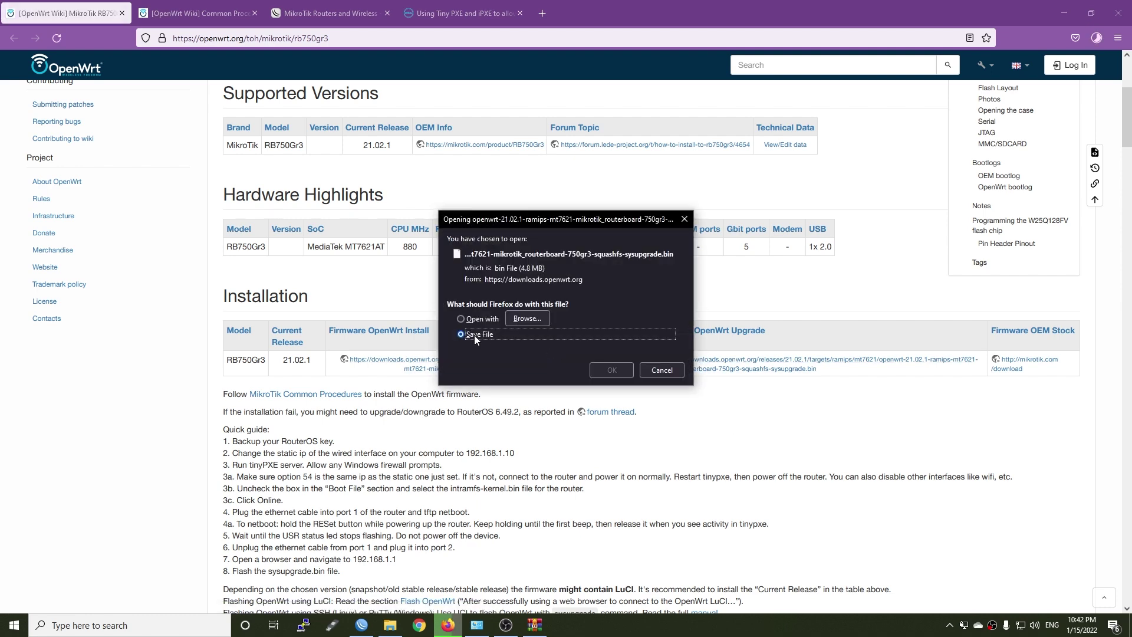
pyautogui.click(608, 370)
pyautogui.scroll(-2, 437, 285)
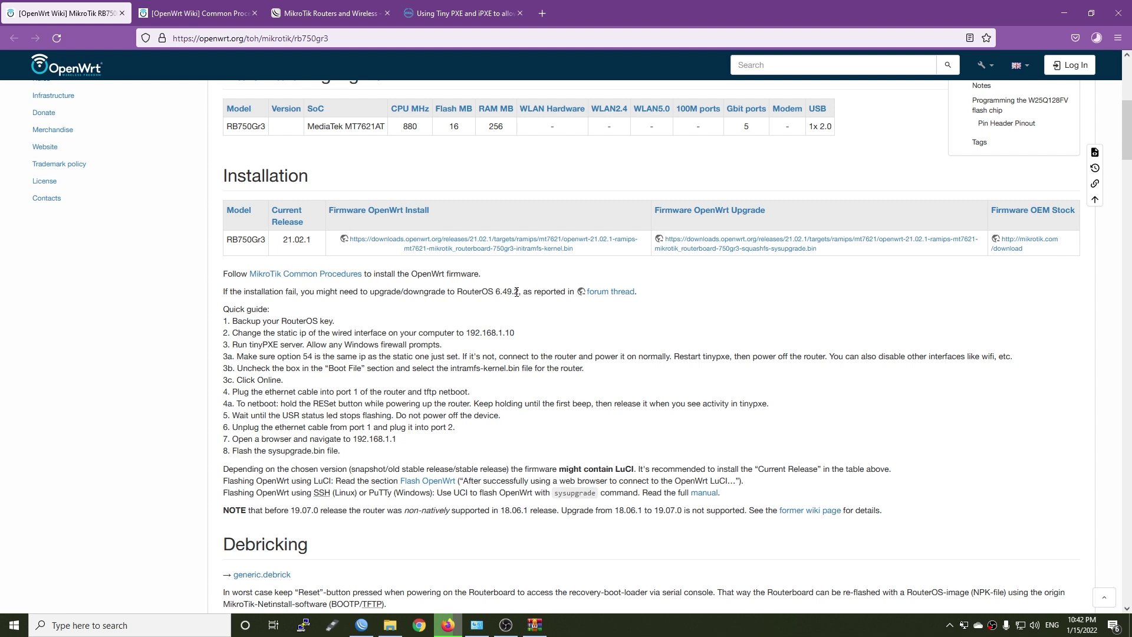
pyautogui.moveTo(507, 291); pyautogui.dragTo(463, 292)
# Save routeros-mmips-6.49.2.npk, the 6.49.2 Stable MMIPS main package for the hEX, from the RouterOS v6 table
pyautogui.click(312, 8)
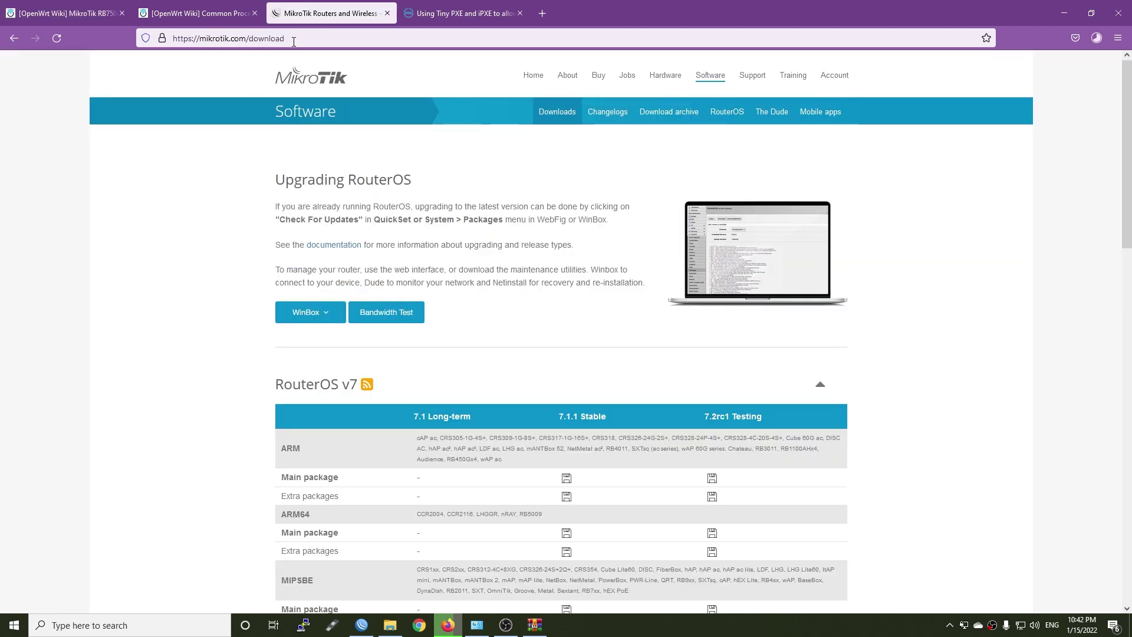
pyautogui.scroll(-7, 554, 342)
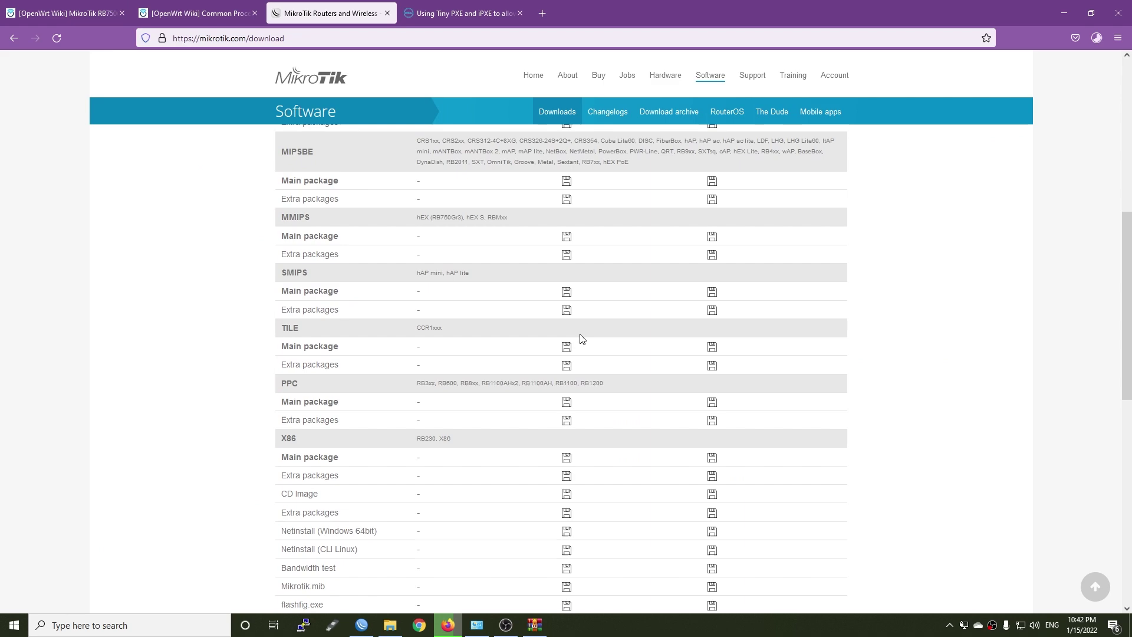
pyautogui.scroll(-5, 584, 342)
pyautogui.click(519, 397)
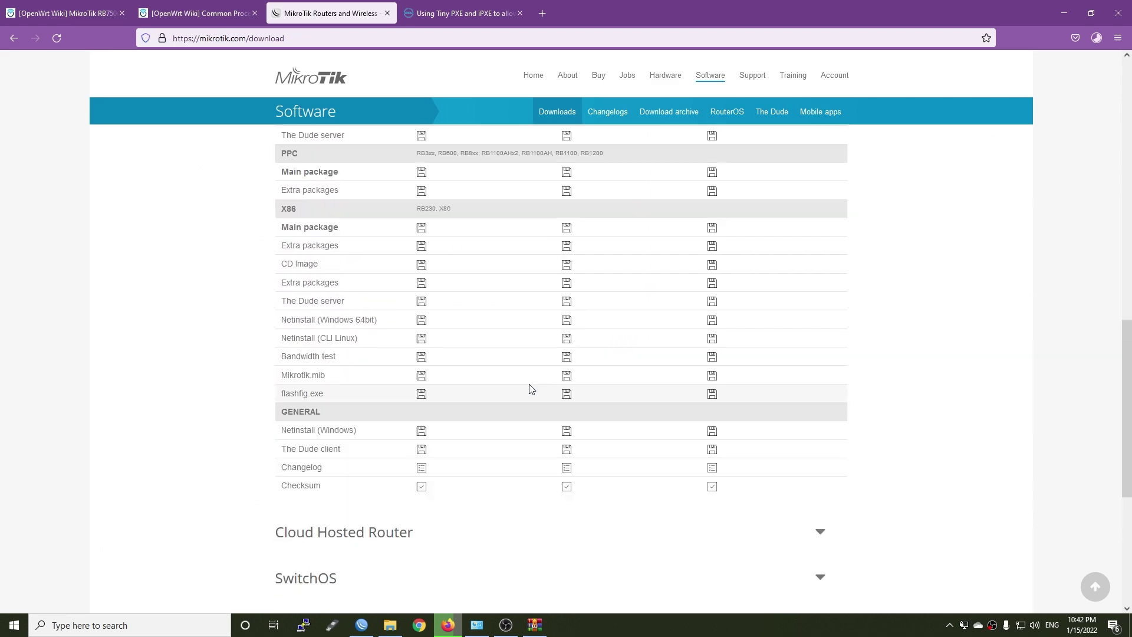
pyautogui.scroll(10, 600, 328)
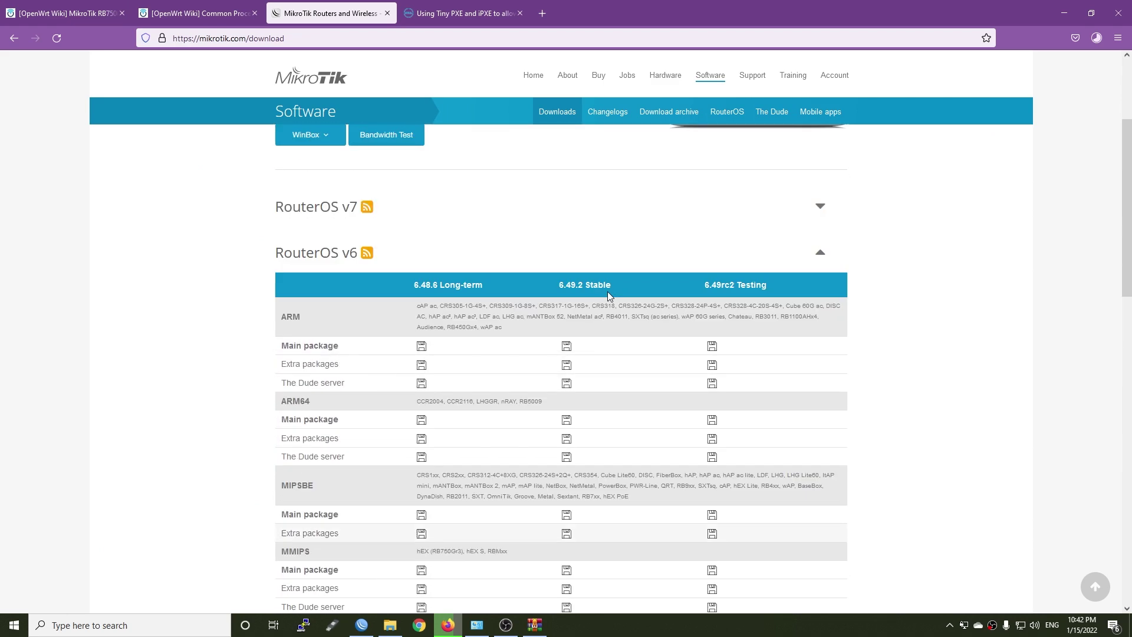
pyautogui.moveTo(613, 286); pyautogui.dragTo(557, 286)
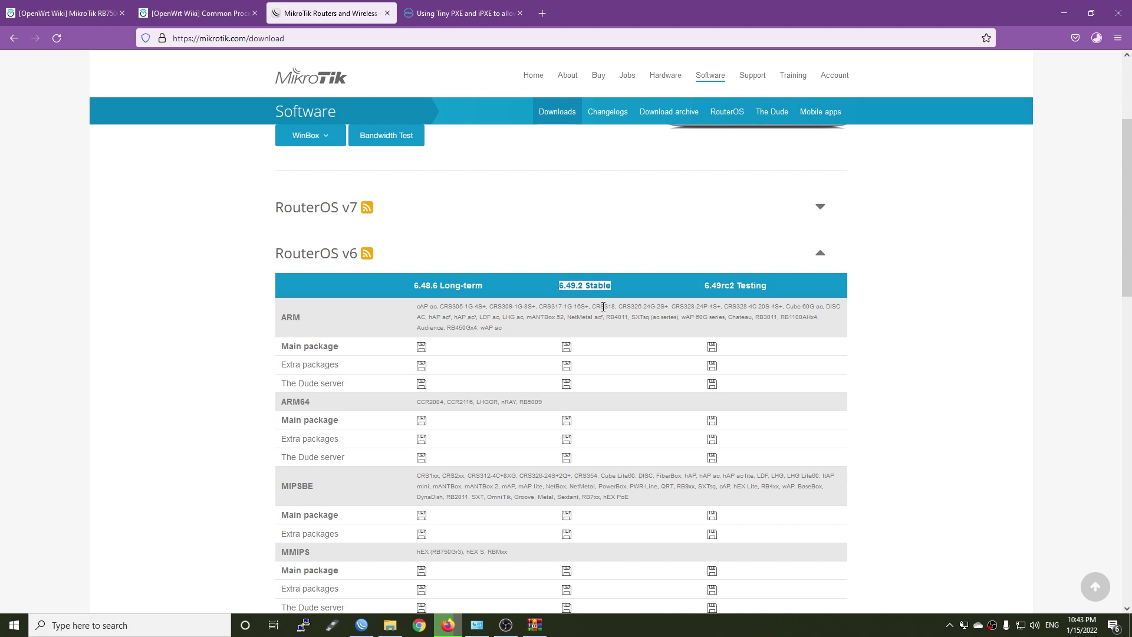
pyautogui.scroll(-2, 589, 301)
pyautogui.moveTo(412, 431); pyautogui.dragTo(529, 435)
pyautogui.click(581, 434)
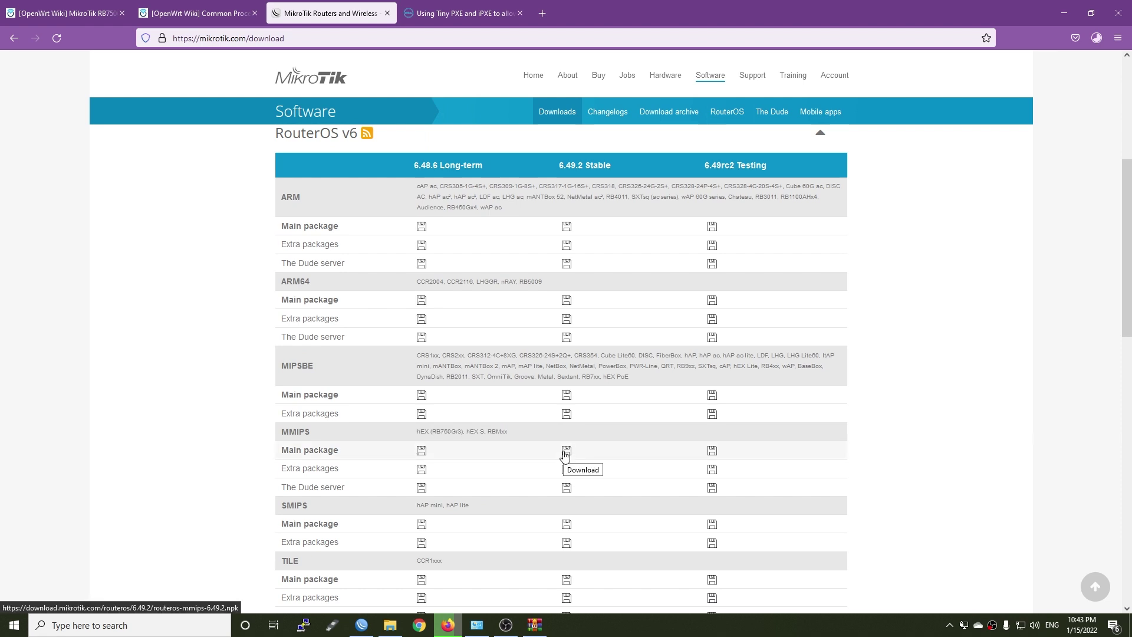
pyautogui.click(567, 450)
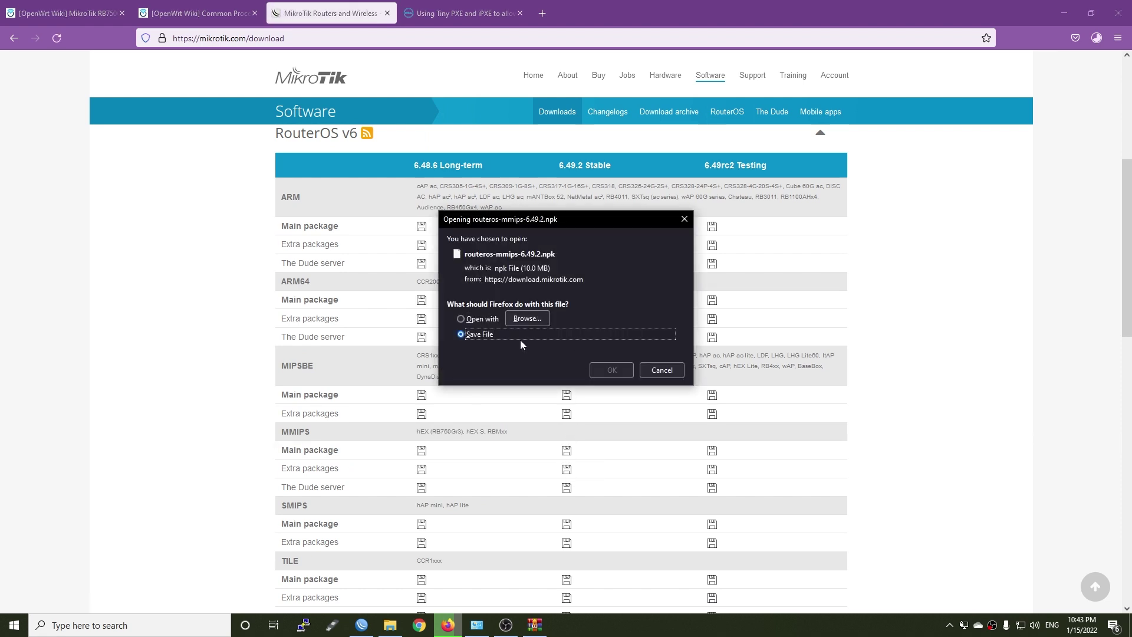
pyautogui.click(603, 365)
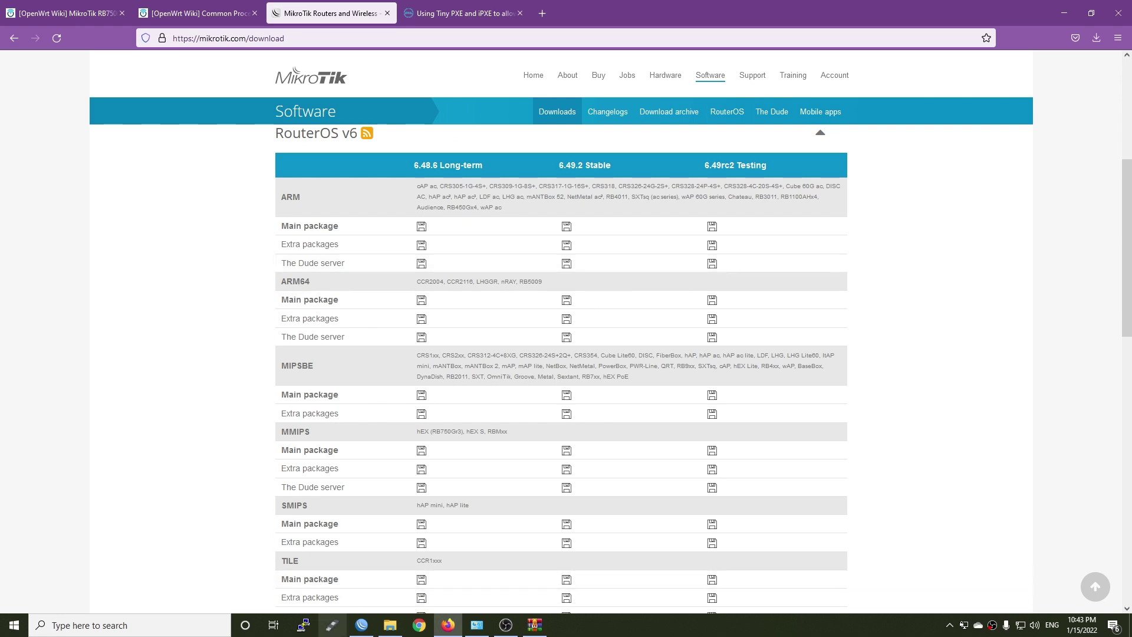
# Upload routeros-mmips-6.49.2.npk from Firefox's downloads into WinBox's router File List
pyautogui.click(362, 625)
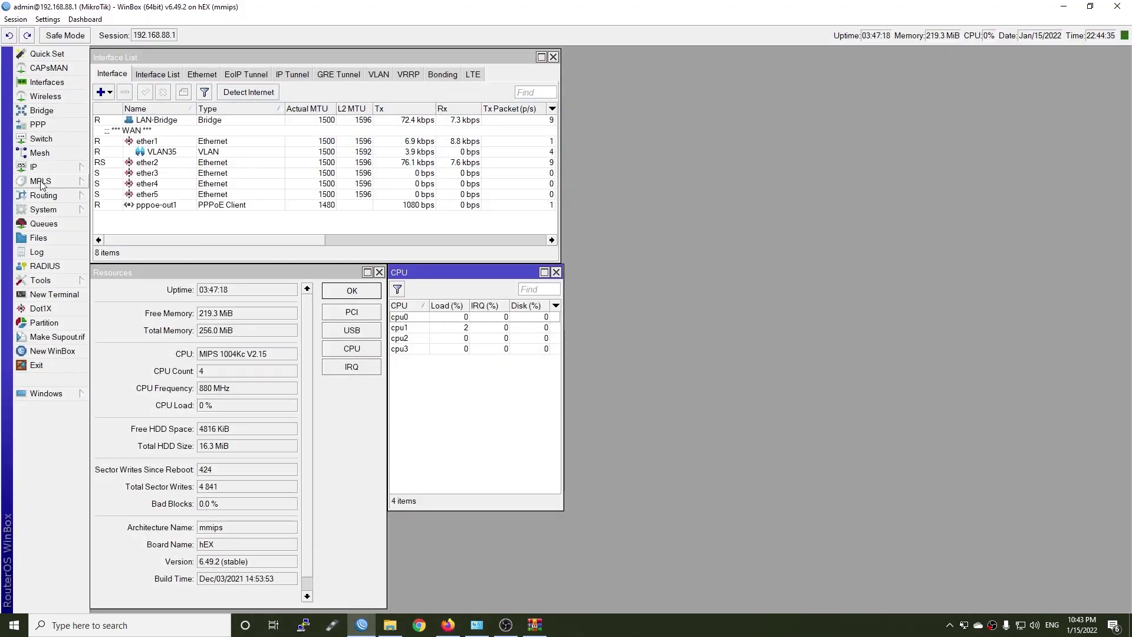
pyautogui.click(38, 238)
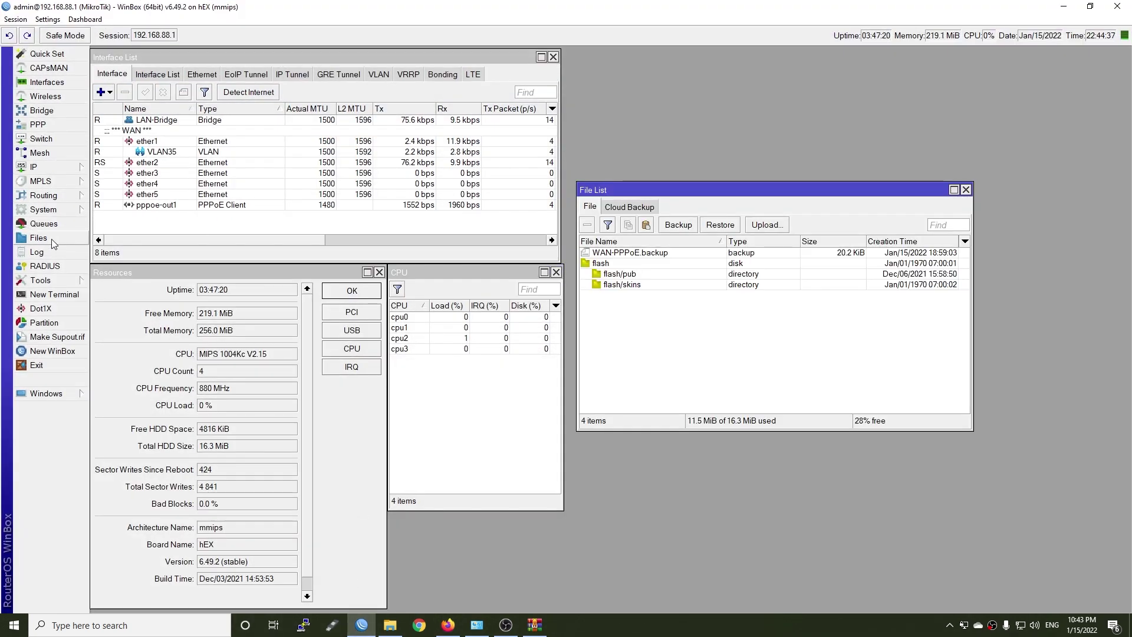
pyautogui.click(446, 627)
pyautogui.click(1095, 38)
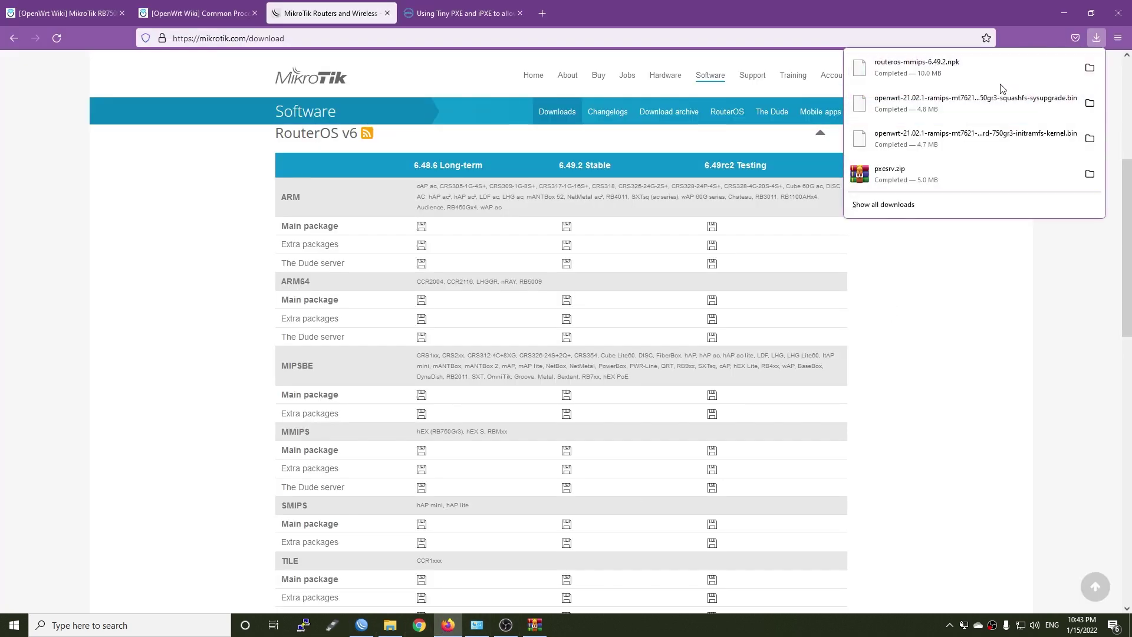
pyautogui.moveTo(939, 67); pyautogui.dragTo(717, 349)
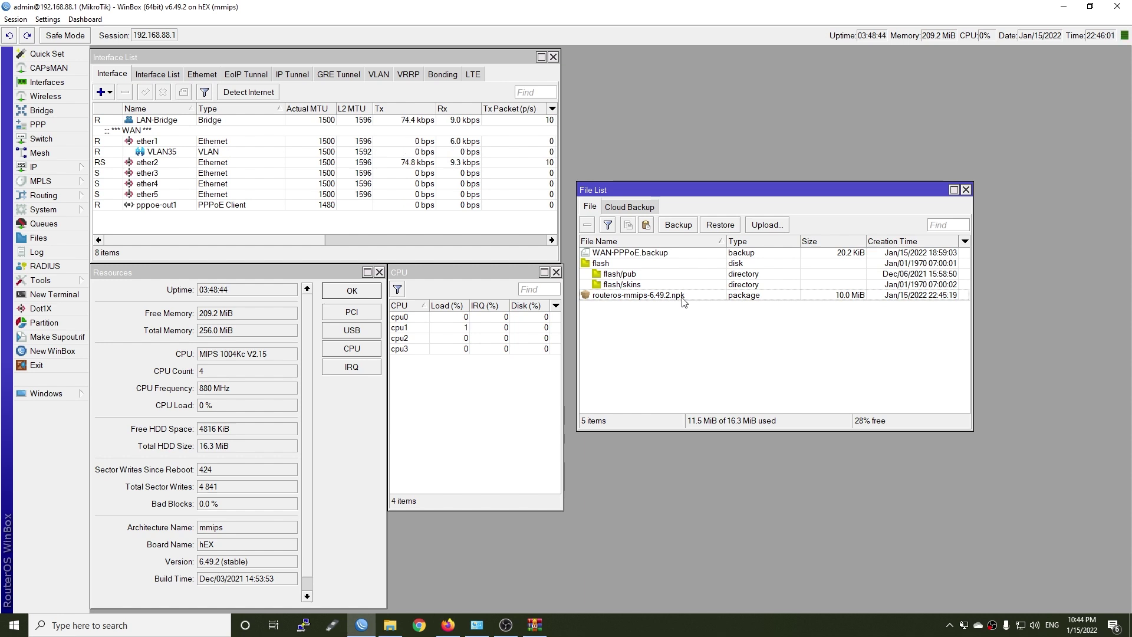
pyautogui.click(683, 298)
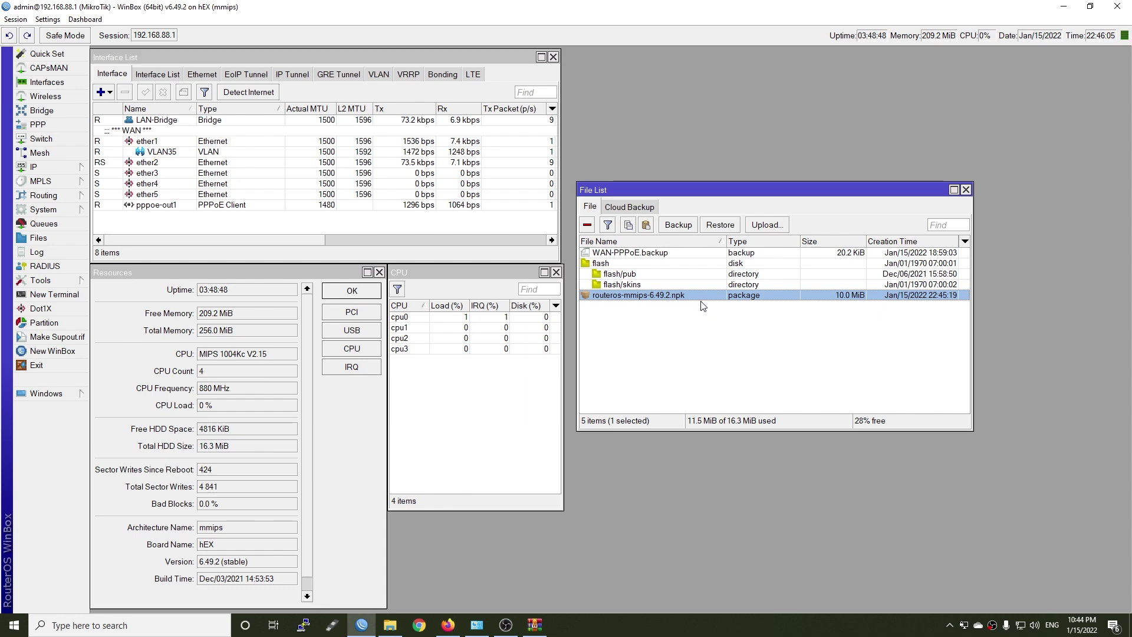
# Confirm in System > Packages that RouterOS 6.49.2 is installed, matching the wiki note
pyautogui.click(43, 209)
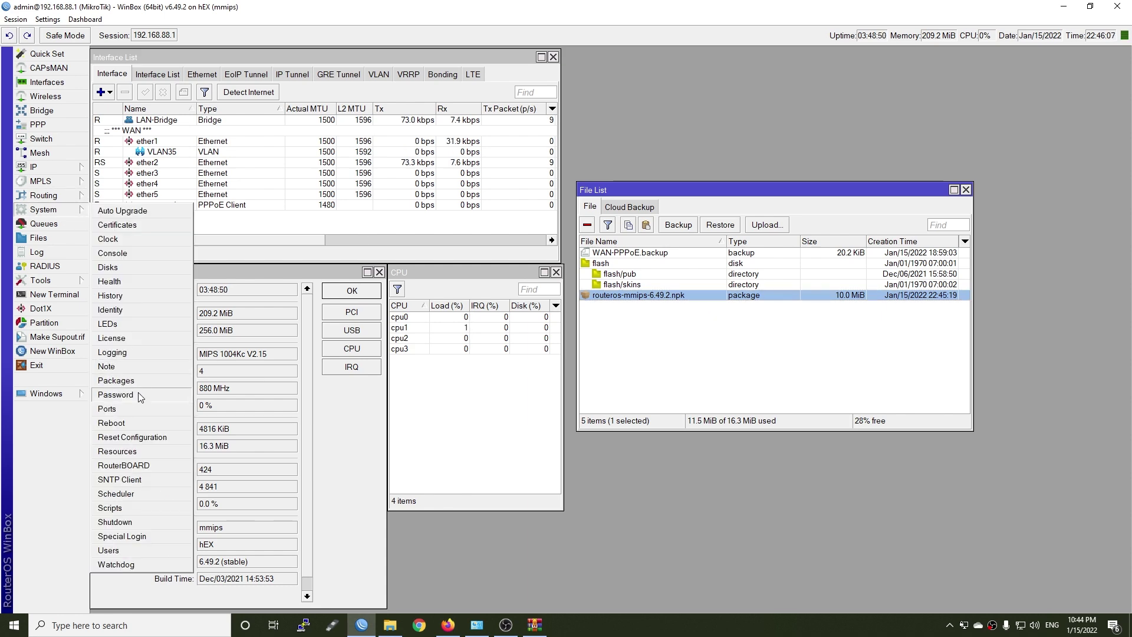
pyautogui.click(116, 380)
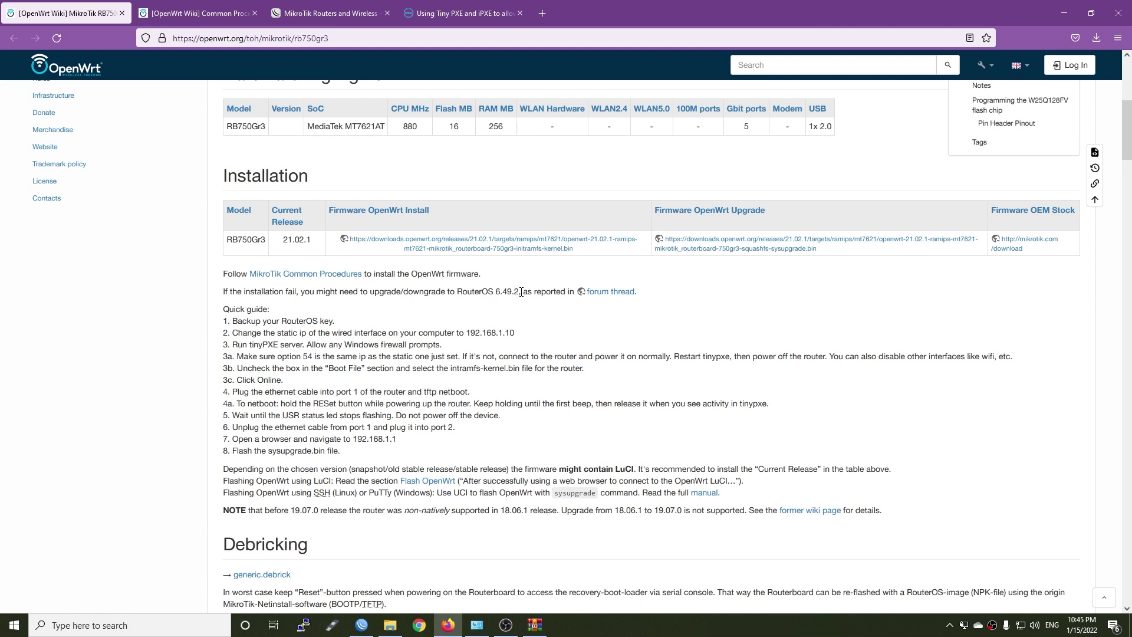
pyautogui.moveTo(521, 292); pyautogui.dragTo(459, 293)
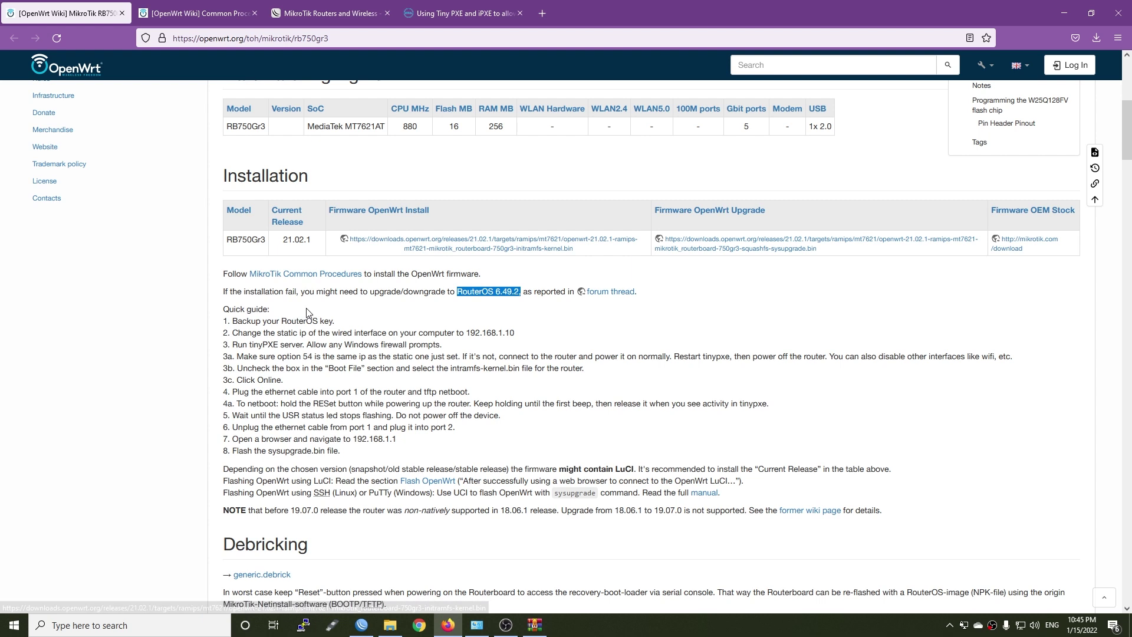
# Export the RouterOS licence key from System > License to a file prefixed RB750GR3-
pyautogui.moveTo(349, 324); pyautogui.dragTo(235, 319)
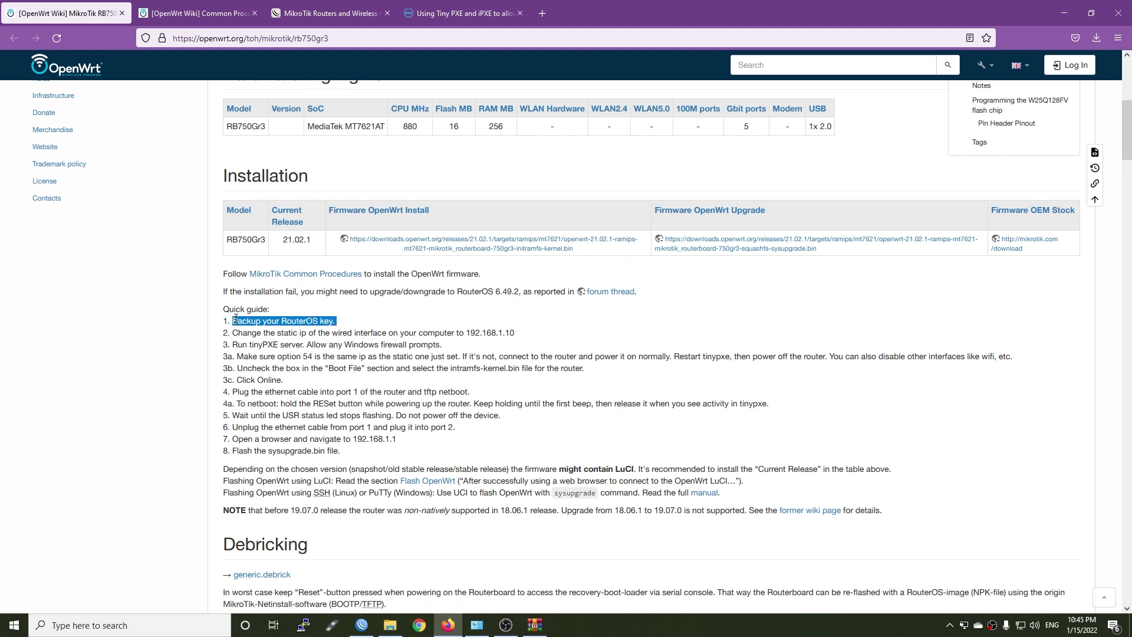
pyautogui.click(378, 320)
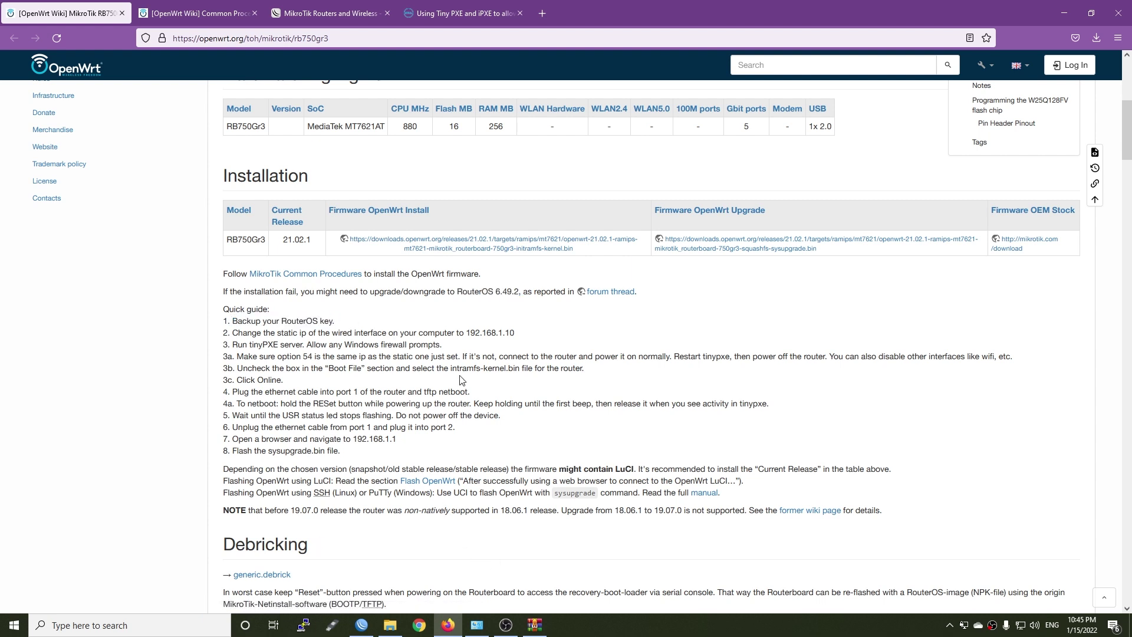
pyautogui.click(362, 625)
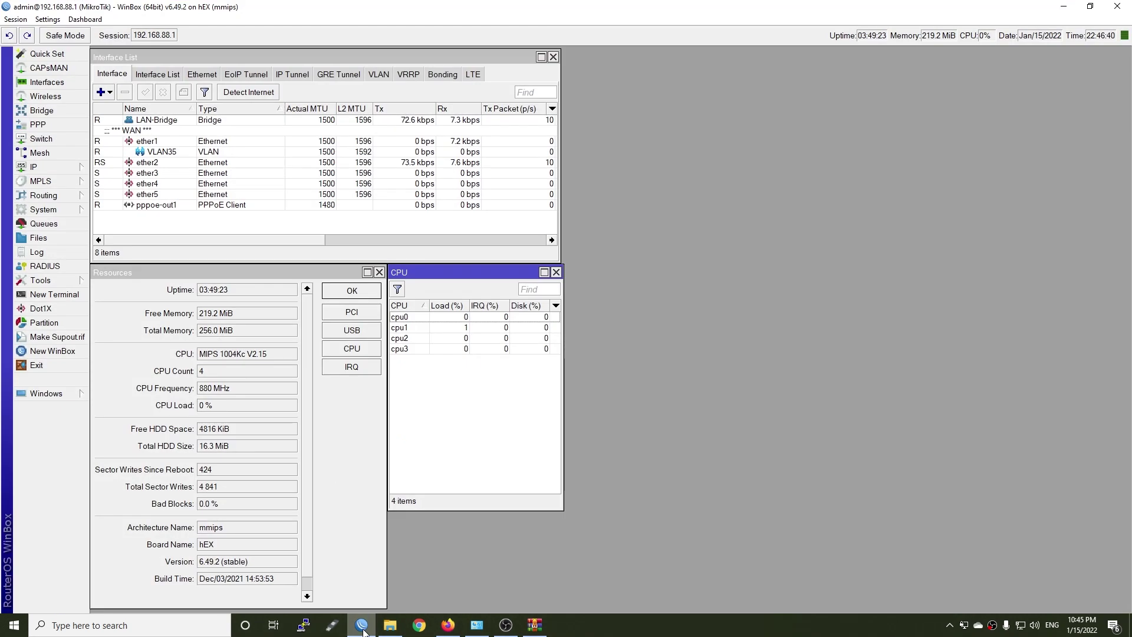
pyautogui.click(46, 211)
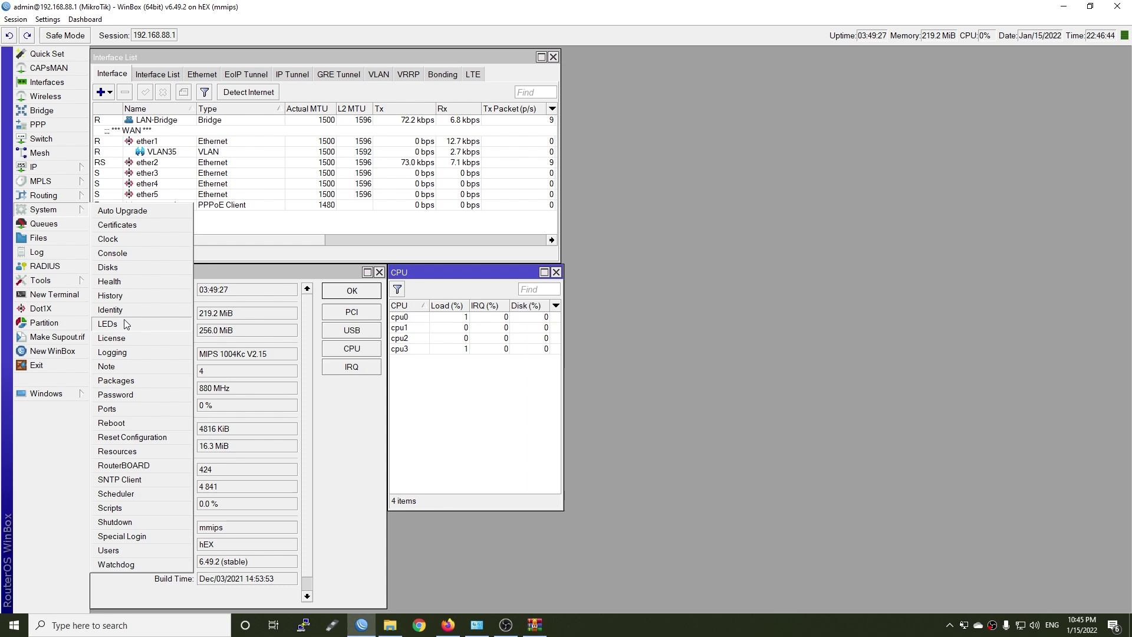
pyautogui.click(141, 338)
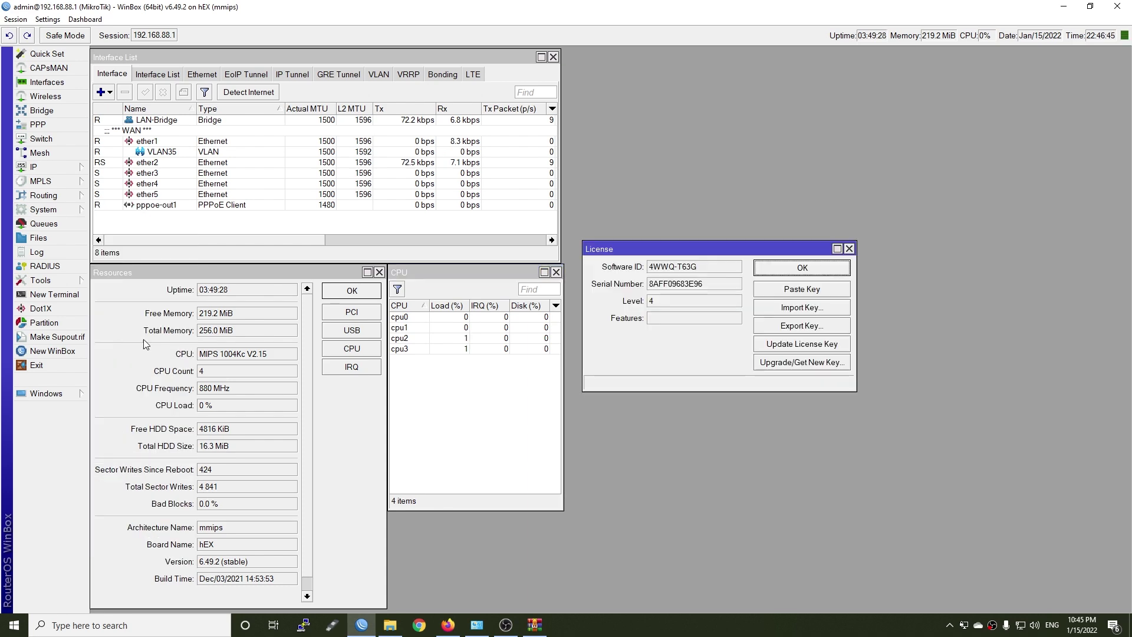
pyautogui.click(812, 326)
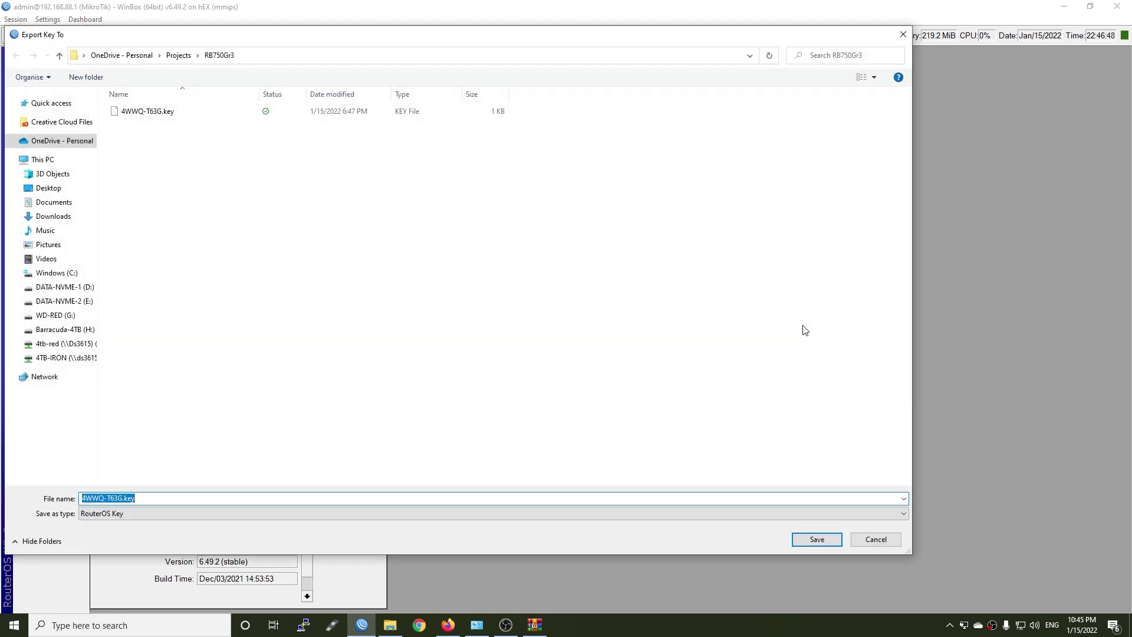
pyautogui.click(207, 502)
pyautogui.write('RB750GR3-')
pyautogui.press('Return')
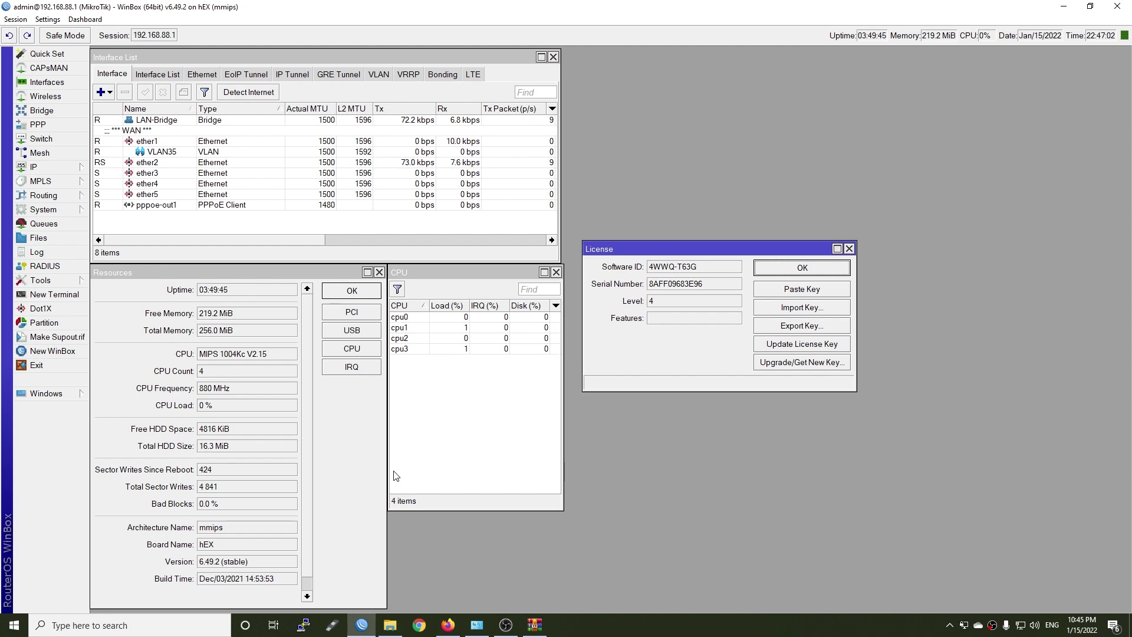
pyautogui.hotkey('alt', 'Tab')
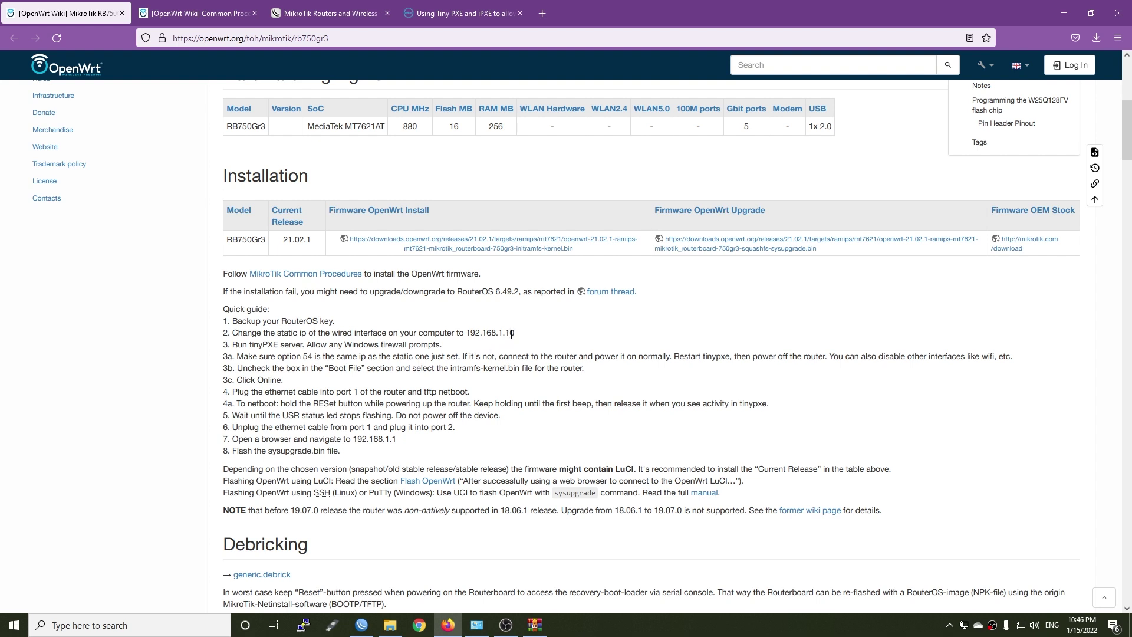
# Open the network adapter list from the tray and select the Ethernet 2 adapter
pyautogui.moveTo(516, 332); pyautogui.dragTo(463, 331)
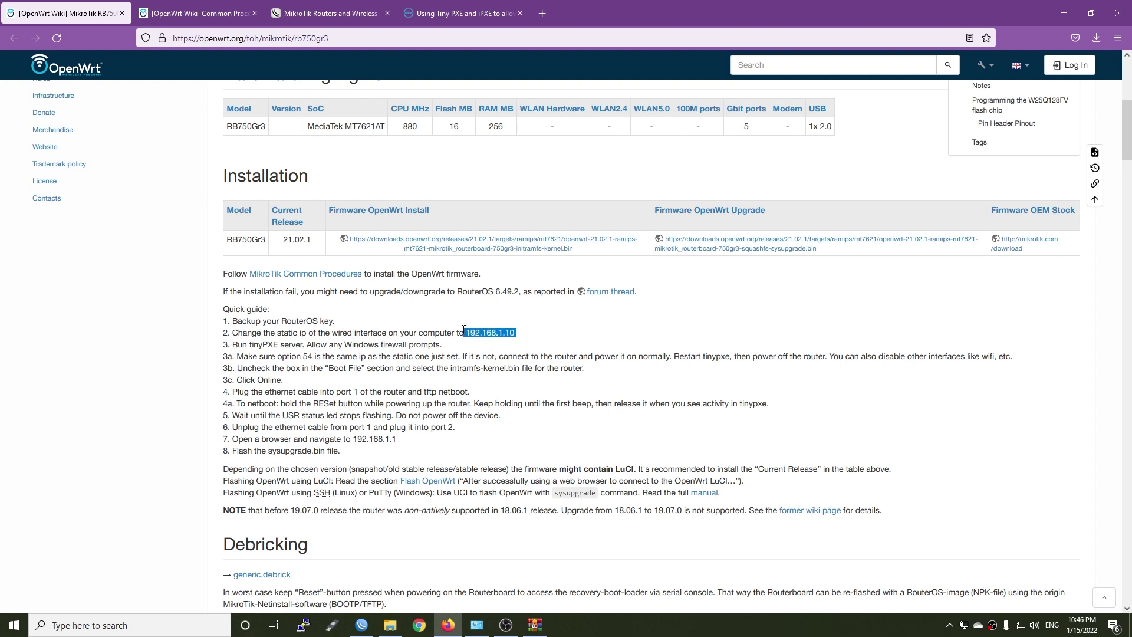
pyautogui.click(545, 336)
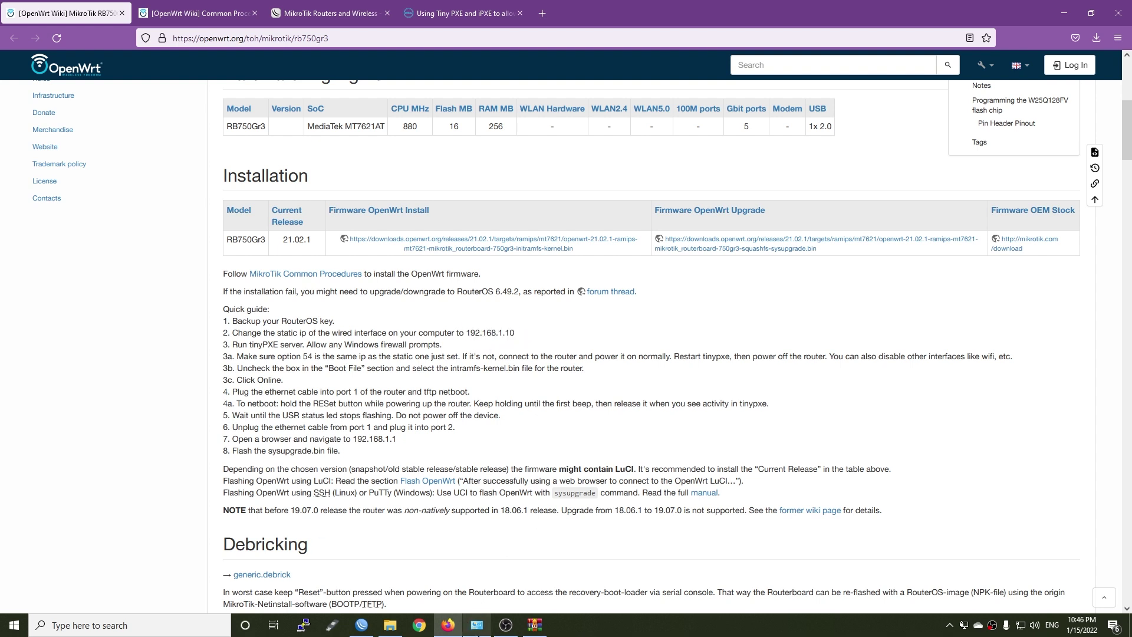
pyautogui.rightClick(1024, 626)
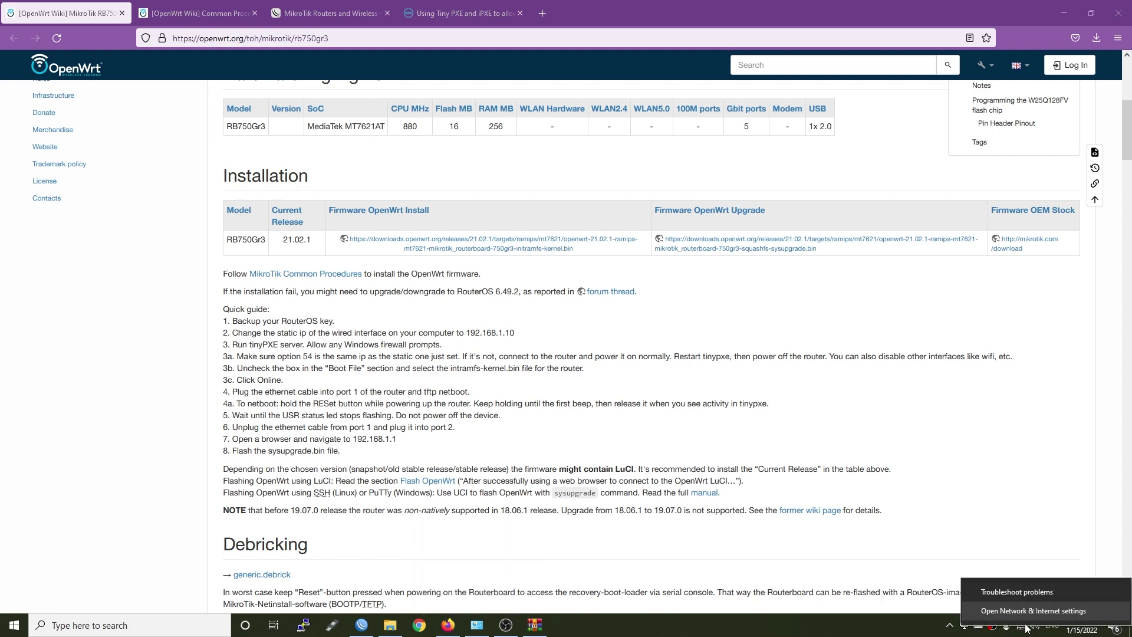
pyautogui.click(1029, 614)
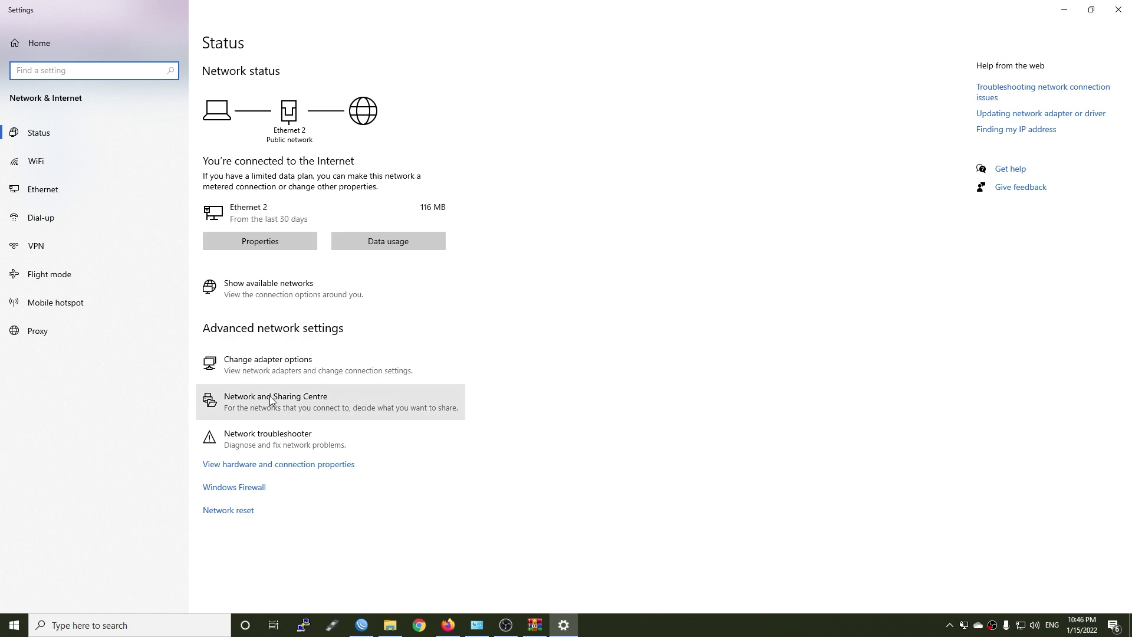
pyautogui.click(289, 372)
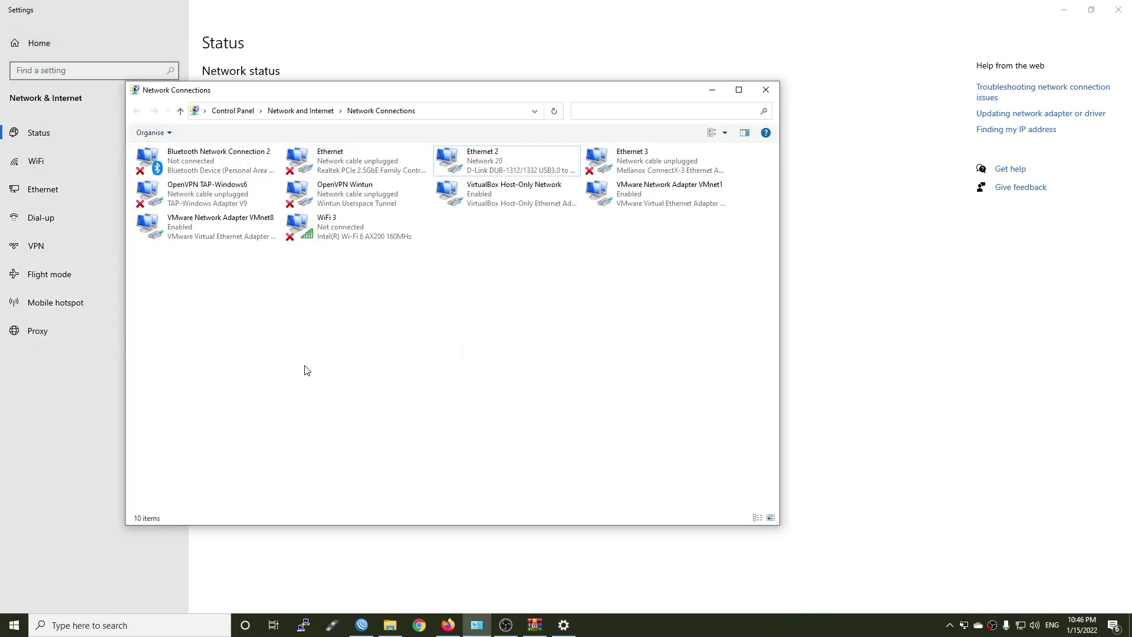
pyautogui.click(493, 156)
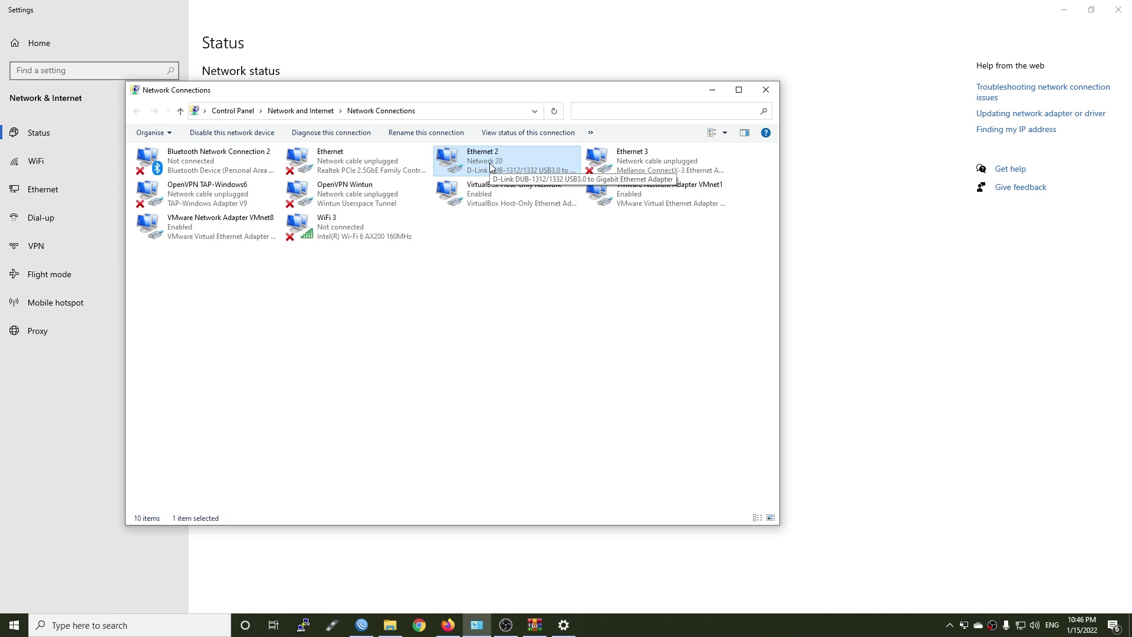
pyautogui.press('Left')
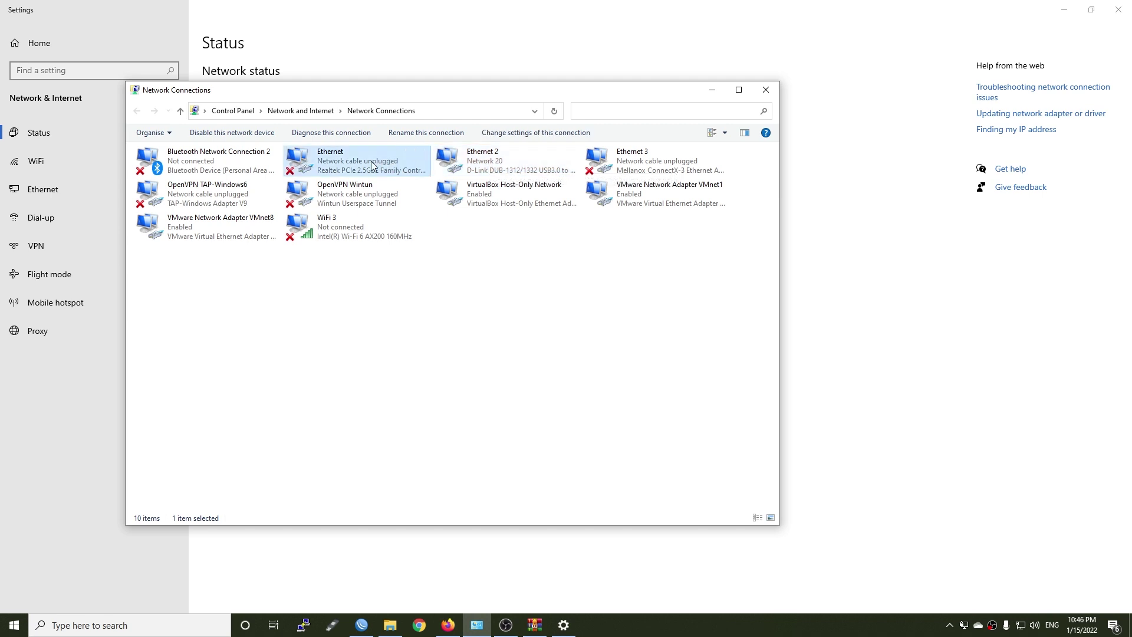
pyautogui.click(487, 156)
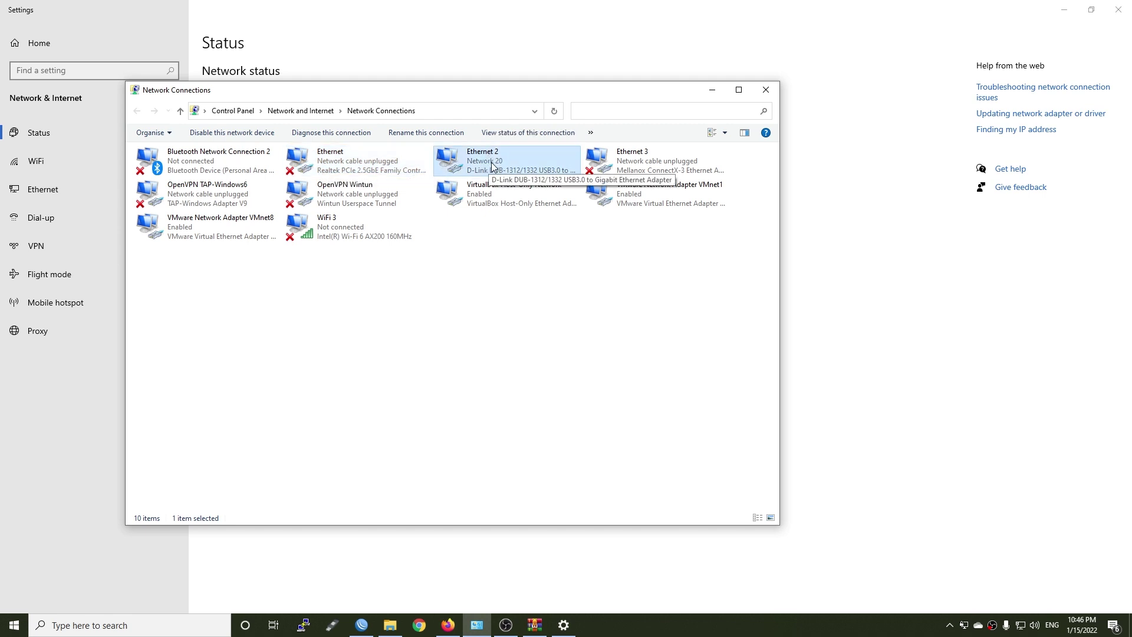
# Set Ethernet 2's IPv4 to static 192.168.1.10 with mask 255.255.255.0 and apply
pyautogui.rightClick(491, 162)
pyautogui.click(539, 278)
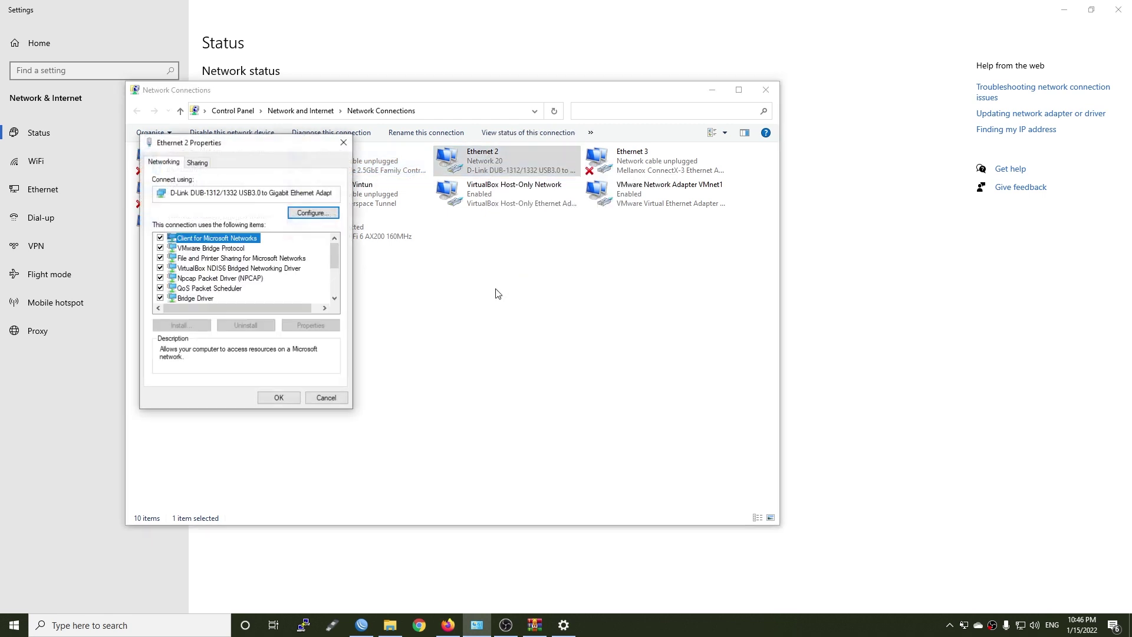
pyautogui.scroll(-2, 252, 250)
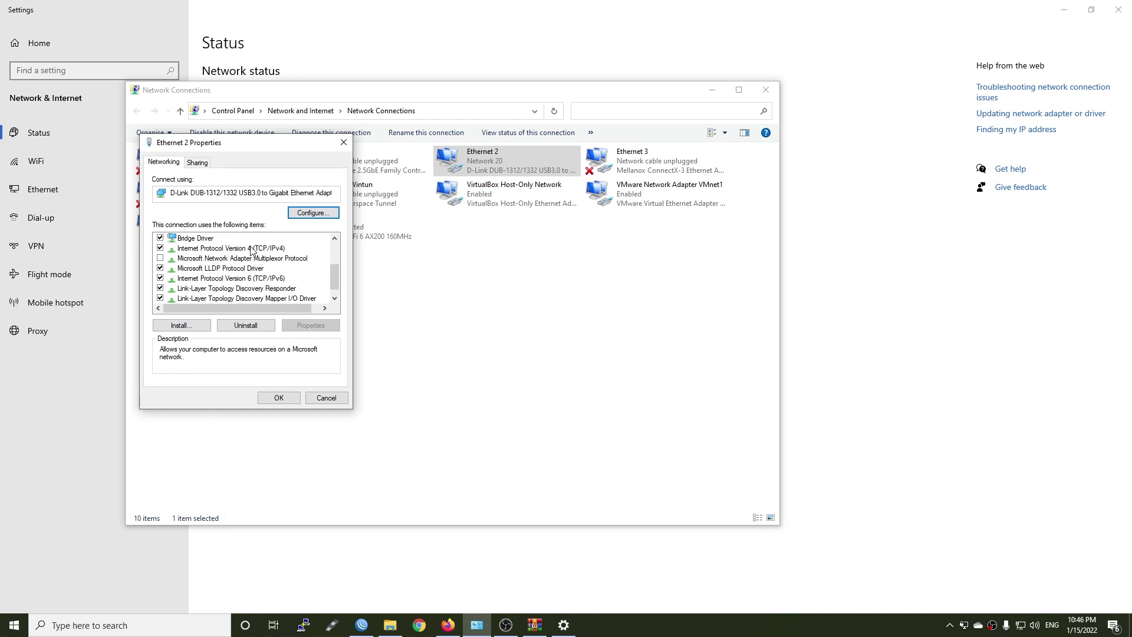
pyautogui.doubleClick(253, 250)
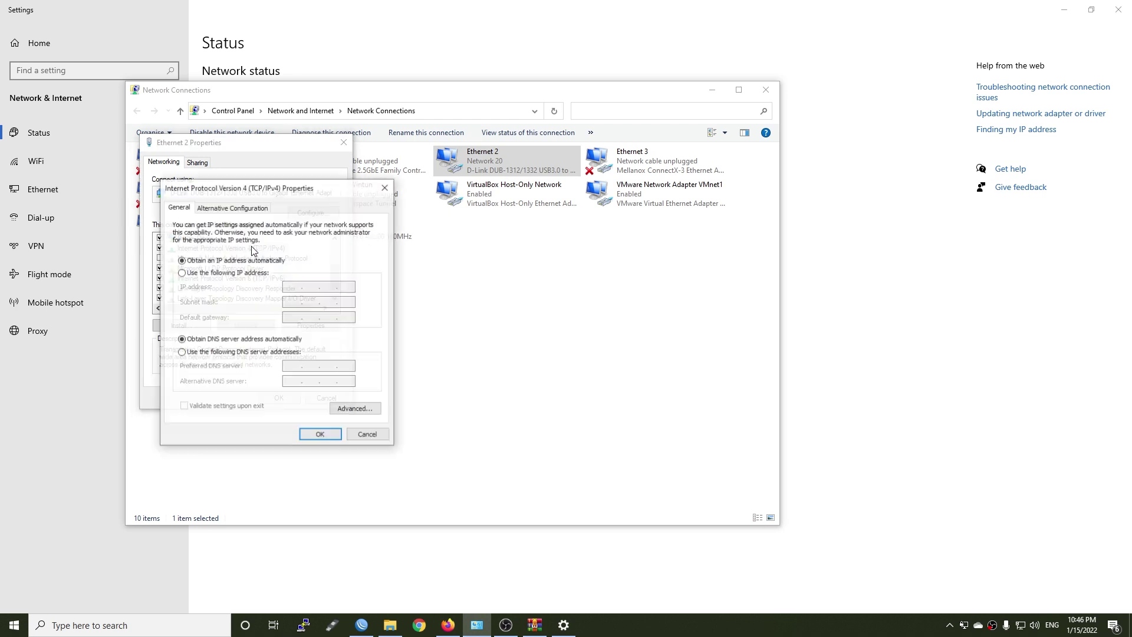
pyautogui.click(216, 273)
pyautogui.click(293, 286)
pyautogui.write('192.')
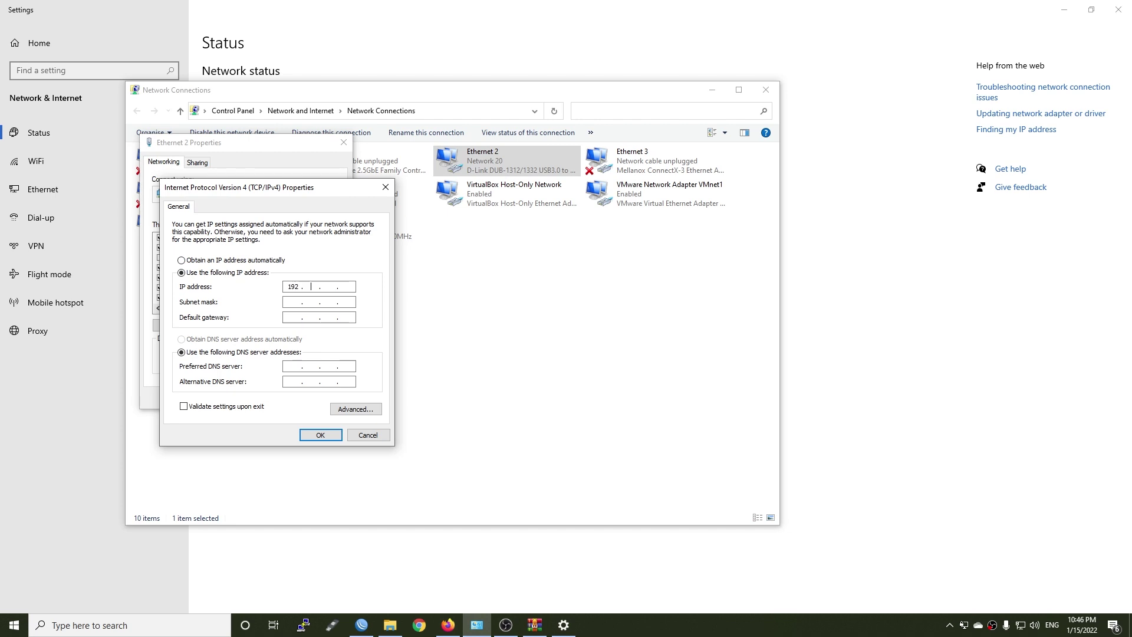
pyautogui.write('168.1.10')
pyautogui.press('Tab')
pyautogui.press('Tab')
pyautogui.press('Tab')
pyautogui.click(318, 435)
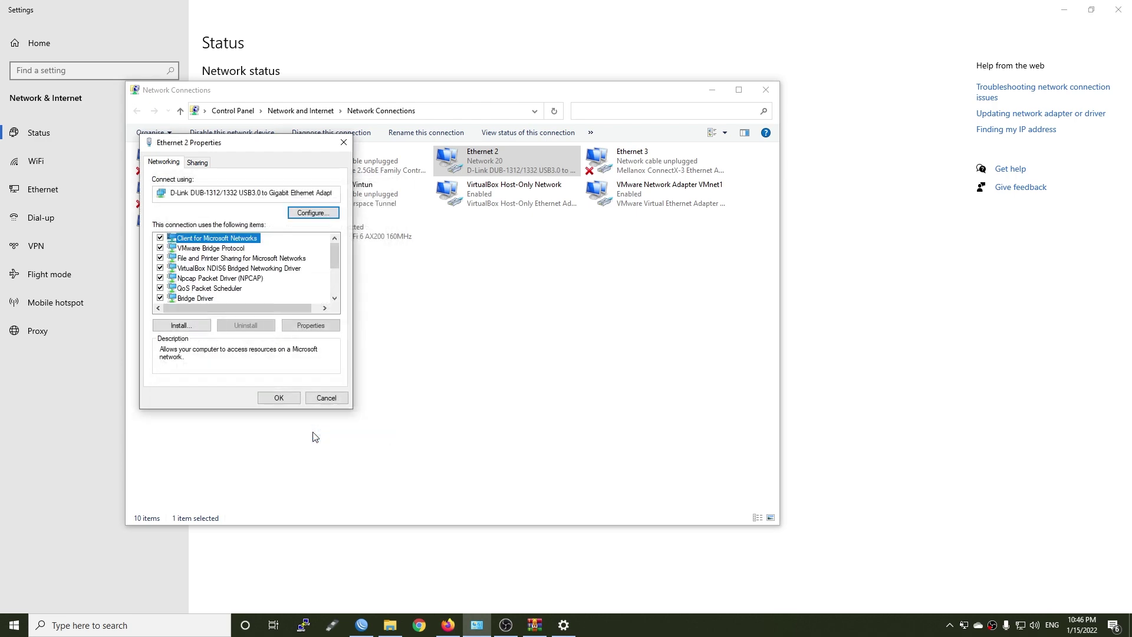
pyautogui.click(274, 397)
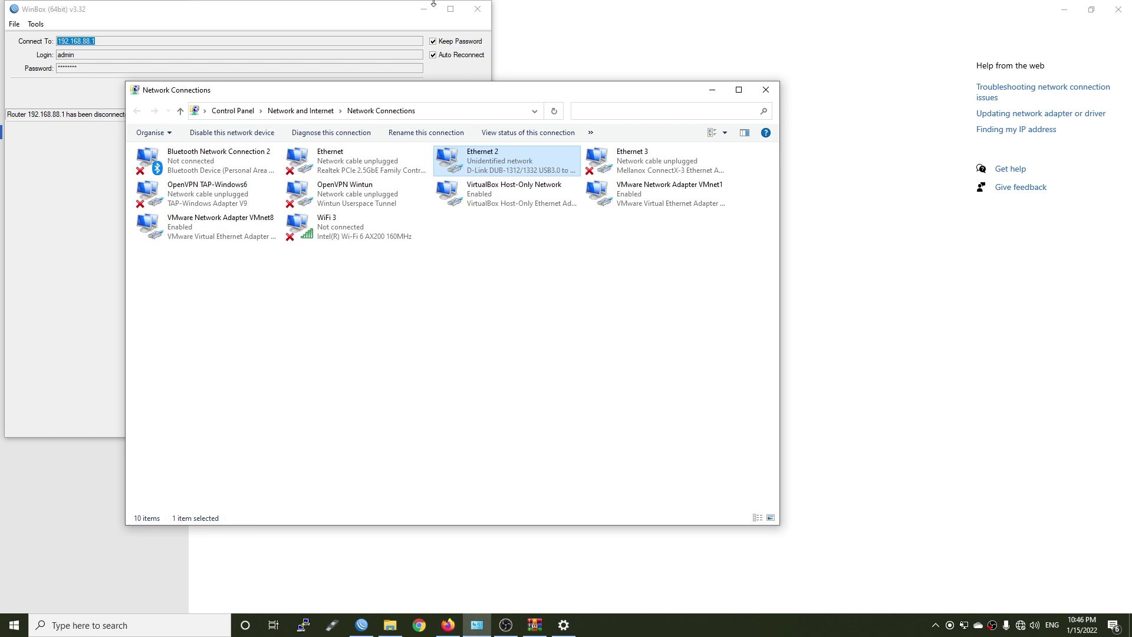
# Cancel WinBox's reconnection attempt, close WinBox, and reread step 3 of the wiki guide
pyautogui.click(311, 5)
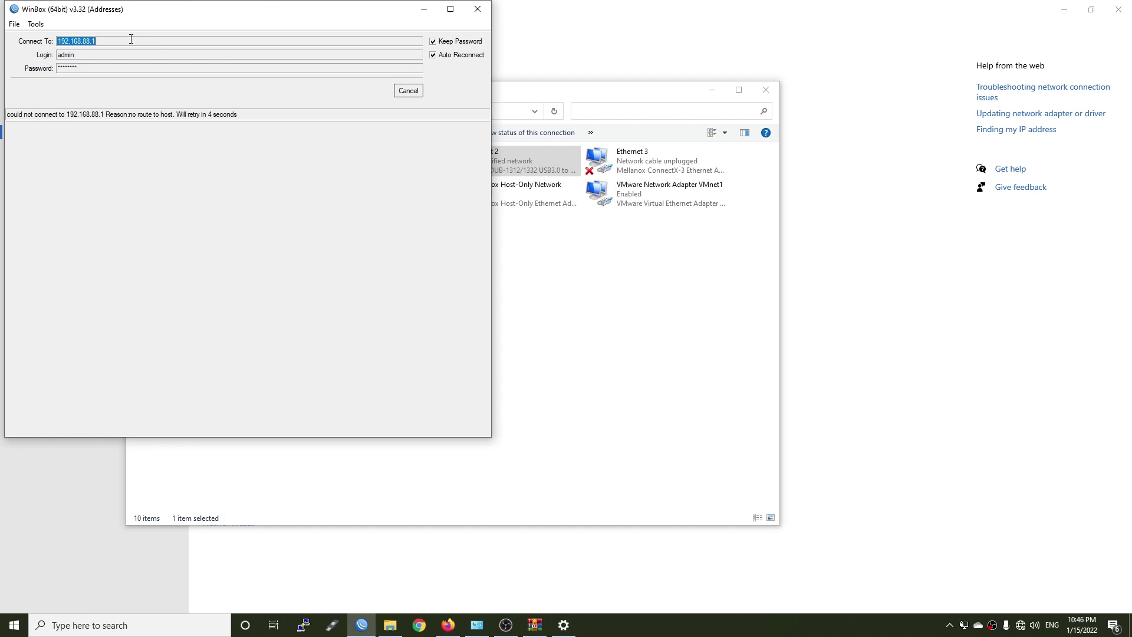
pyautogui.click(407, 91)
pyautogui.click(477, 10)
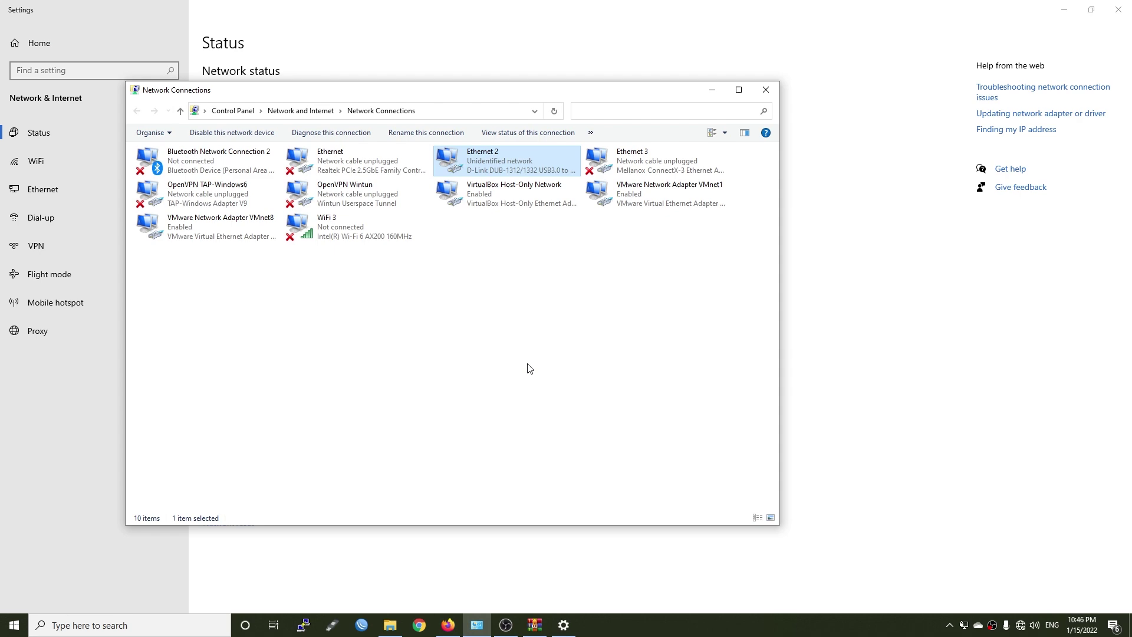
pyautogui.hotkey('alt', 'Tab')
pyautogui.moveTo(232, 344); pyautogui.dragTo(370, 333)
pyautogui.click(409, 345)
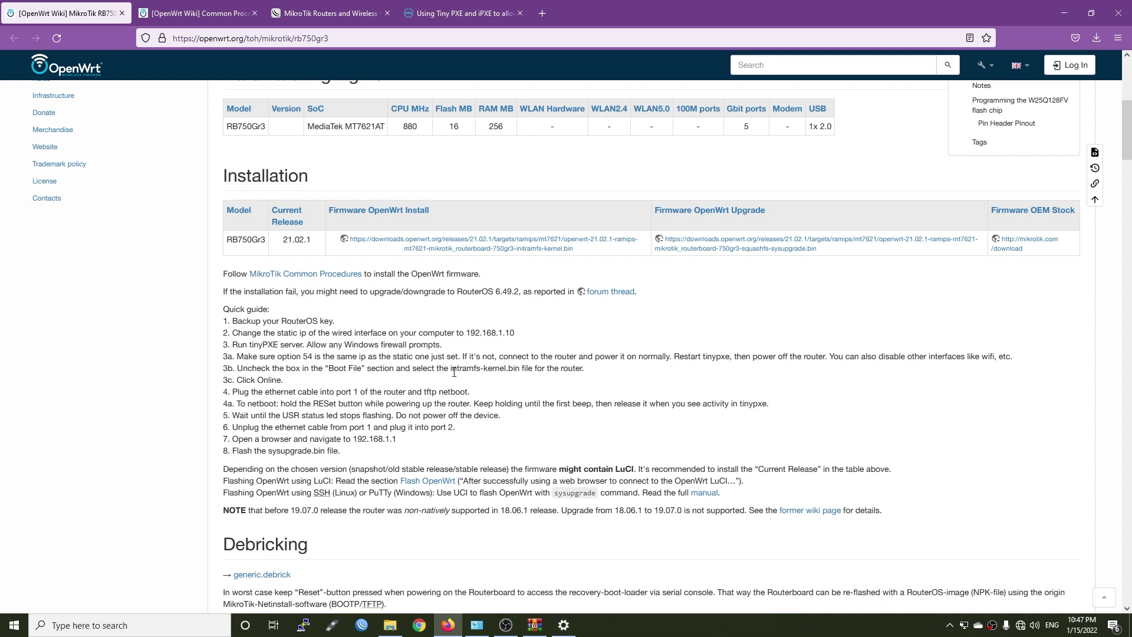
# Launch Tiny PXE Server from pxesrv.zip and set DHCP option 54 to 192.168.1.10
pyautogui.click(534, 625)
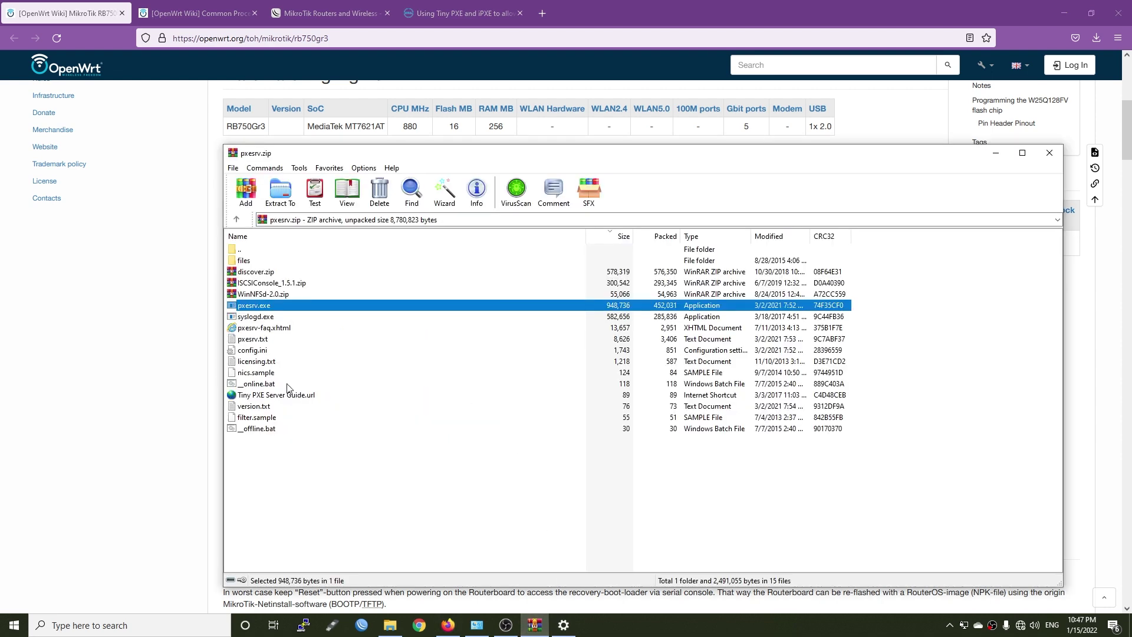
pyautogui.doubleClick(283, 306)
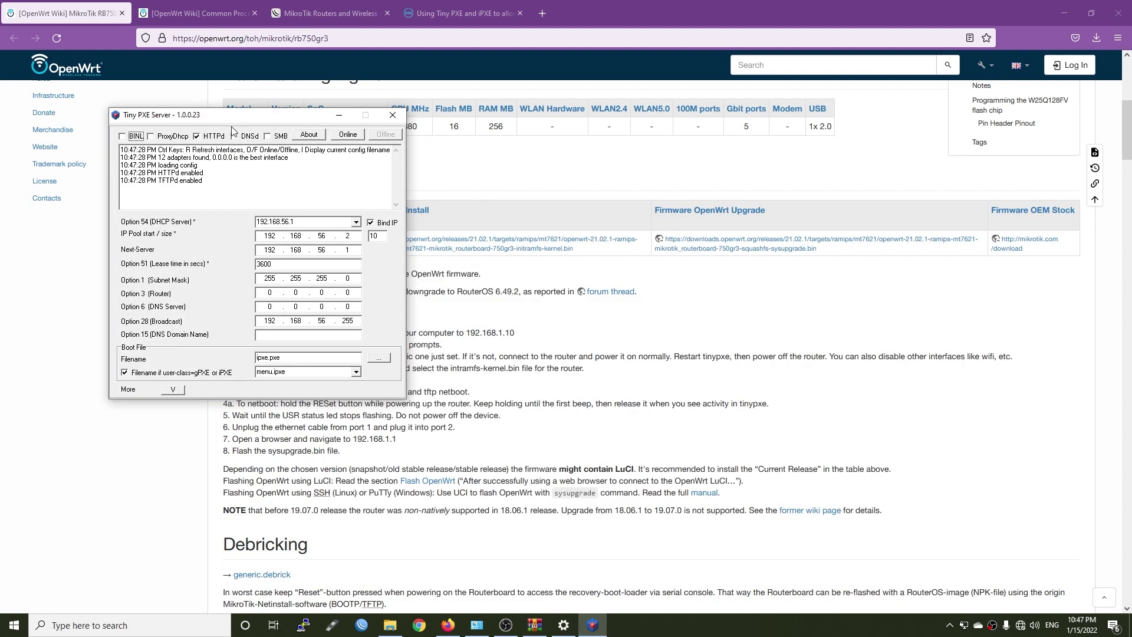
pyautogui.moveTo(231, 130); pyautogui.dragTo(487, 163)
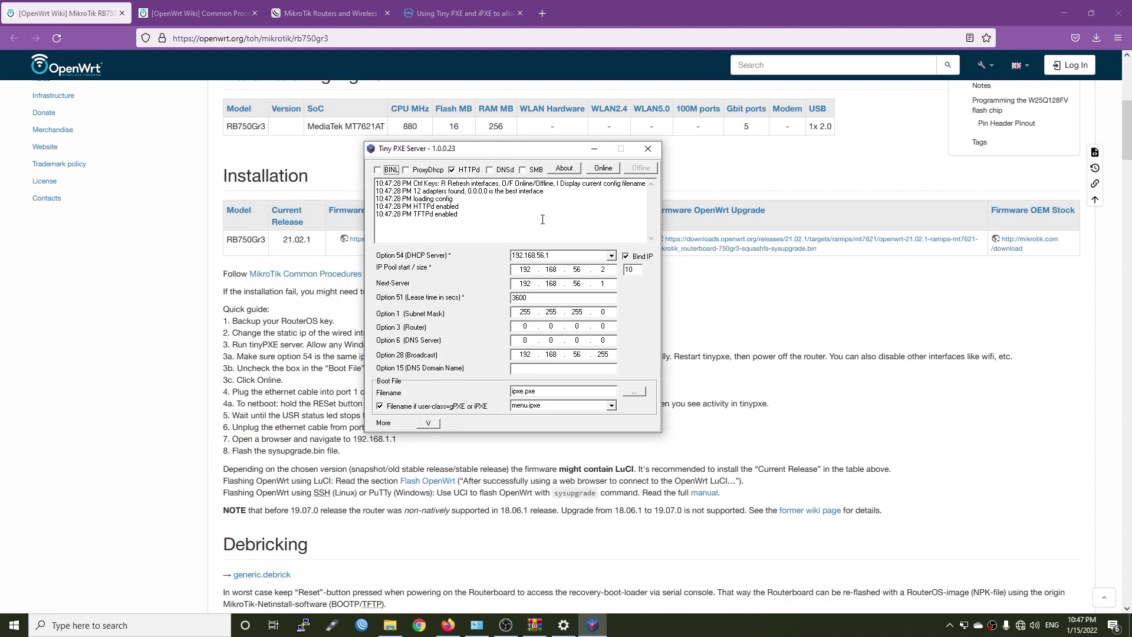
pyautogui.click(611, 257)
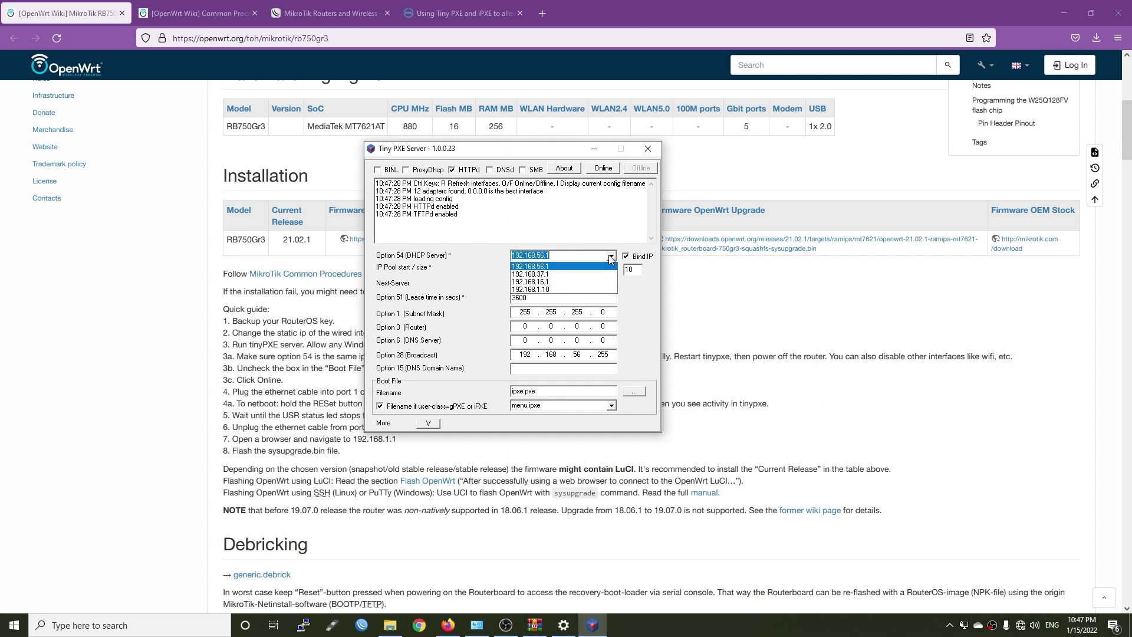
pyautogui.click(554, 290)
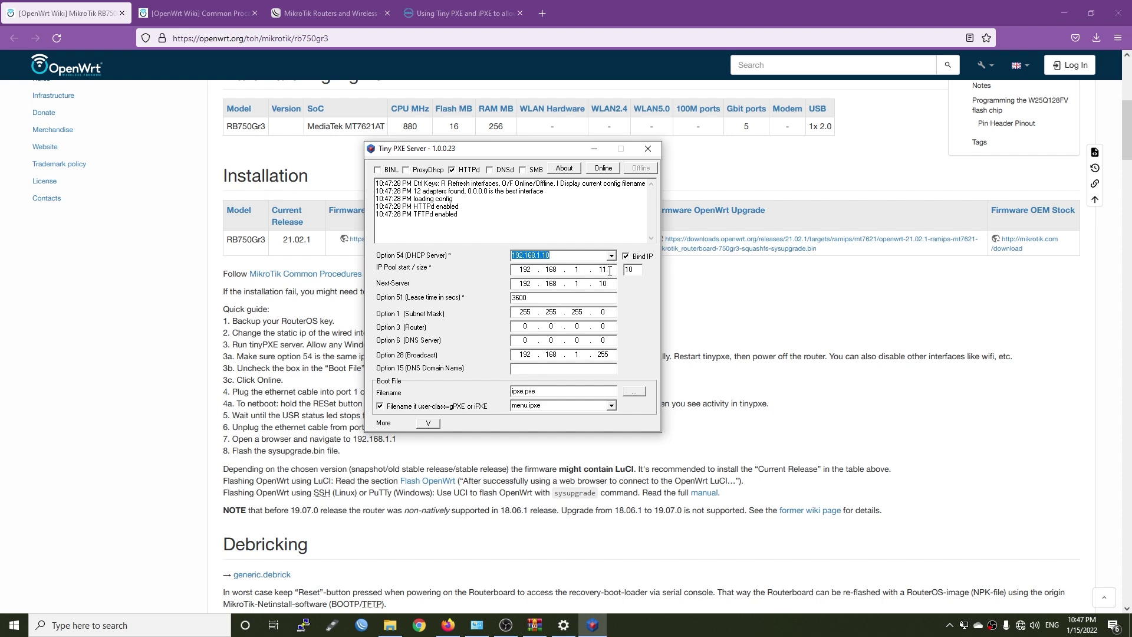
# Untick 'Filename if user-class=gPXE or iPXE' as step 3a of the guide instructs
pyautogui.click(448, 625)
pyautogui.moveTo(460, 357); pyautogui.dragTo(240, 355)
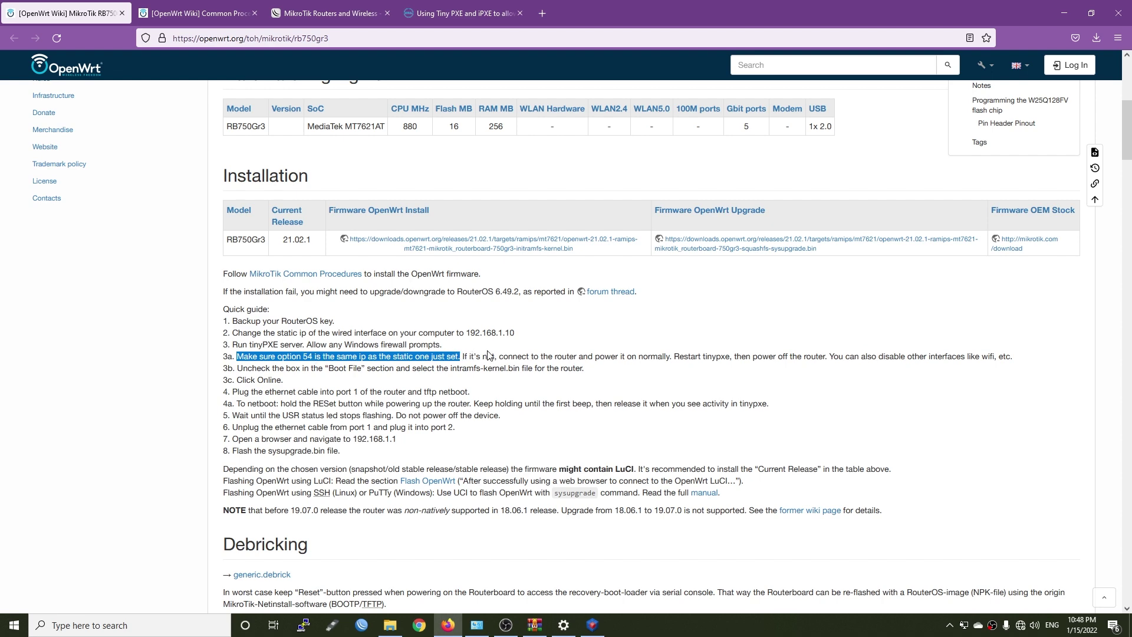
pyautogui.hotkey('alt', 'Tab')
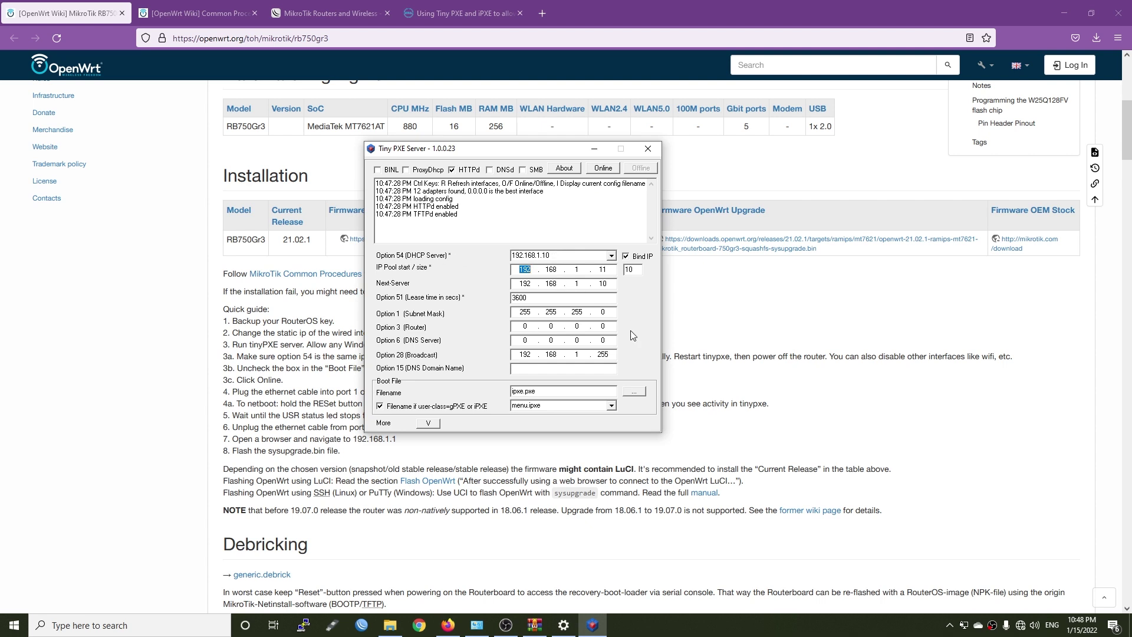
pyautogui.click(425, 407)
# Replace the ipxe.pxe boot file with the OpenWrt initramfs-kernel image
pyautogui.moveTo(565, 393); pyautogui.dragTo(473, 391)
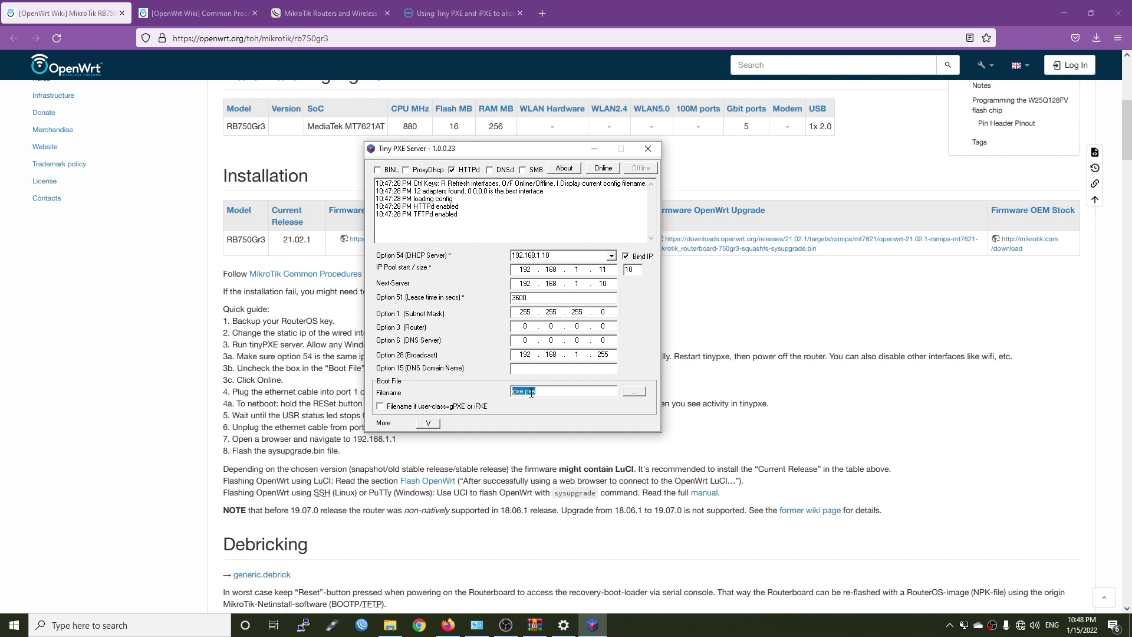
pyautogui.click(592, 392)
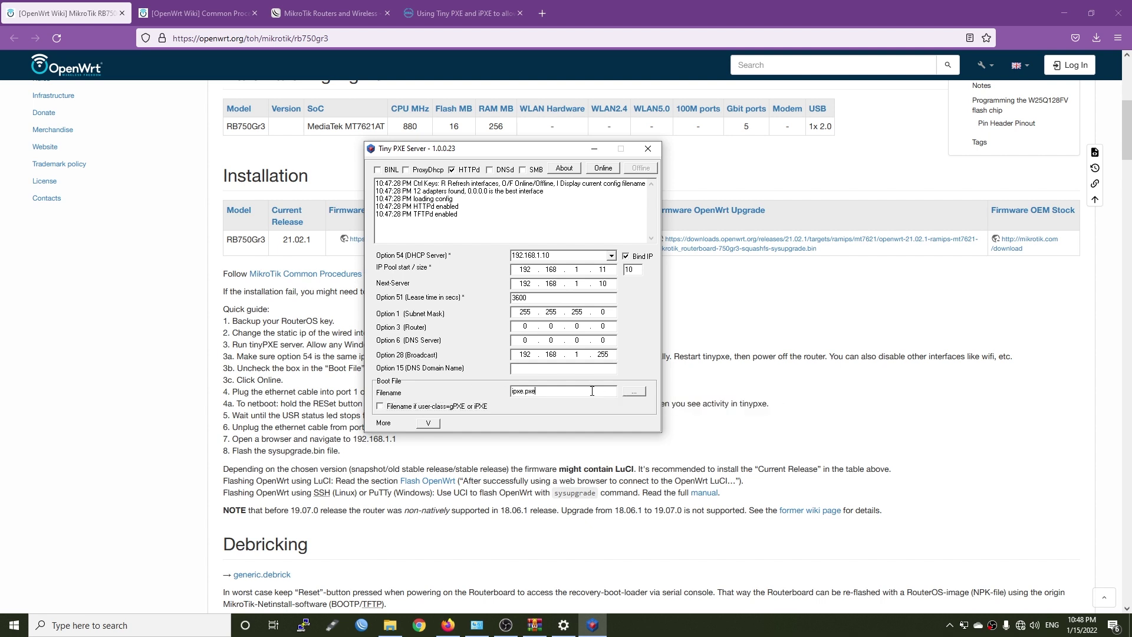
pyautogui.click(634, 392)
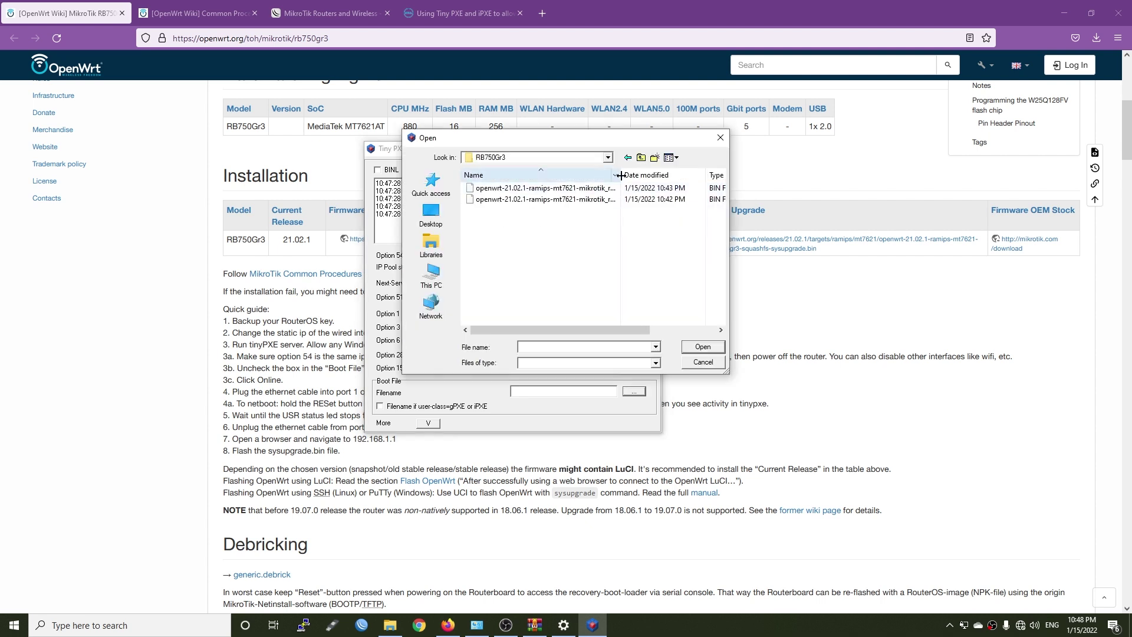
pyautogui.moveTo(621, 178); pyautogui.dragTo(725, 181)
pyautogui.moveTo(561, 330); pyautogui.dragTo(602, 323)
pyautogui.click(613, 191)
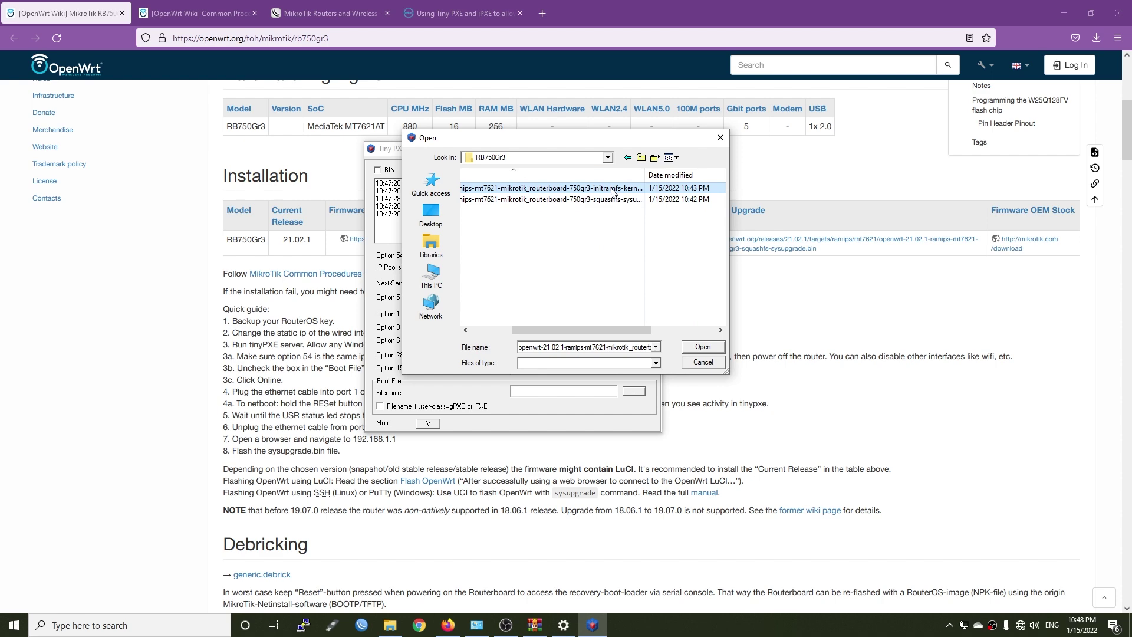
pyautogui.click(699, 347)
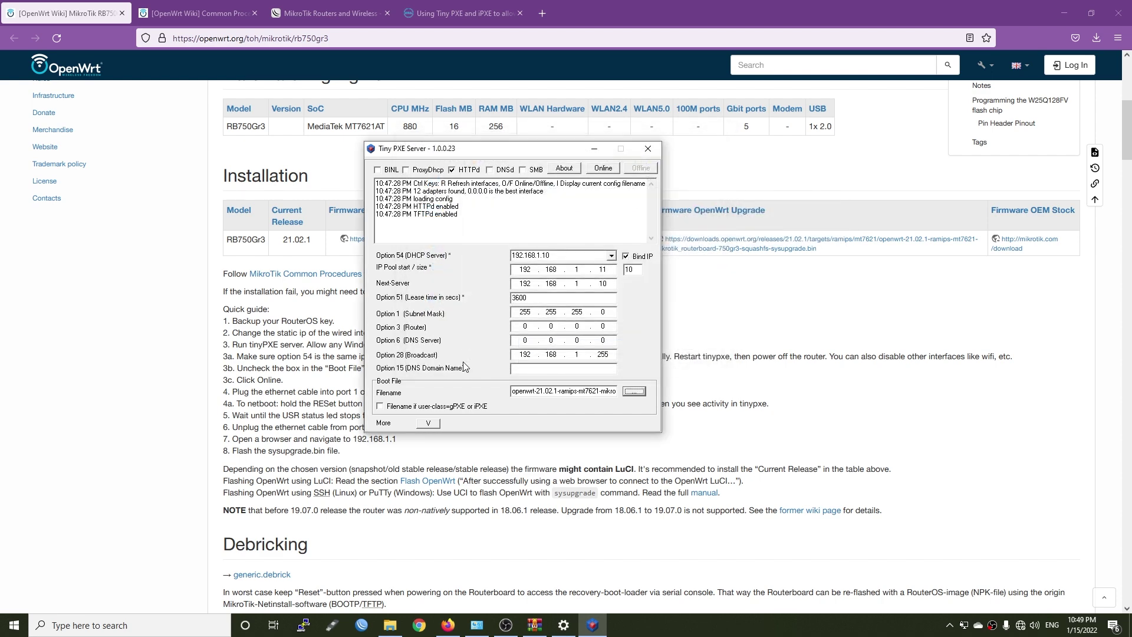
# Bring the PXE server online and allow it through Windows Firewall
pyautogui.click(215, 399)
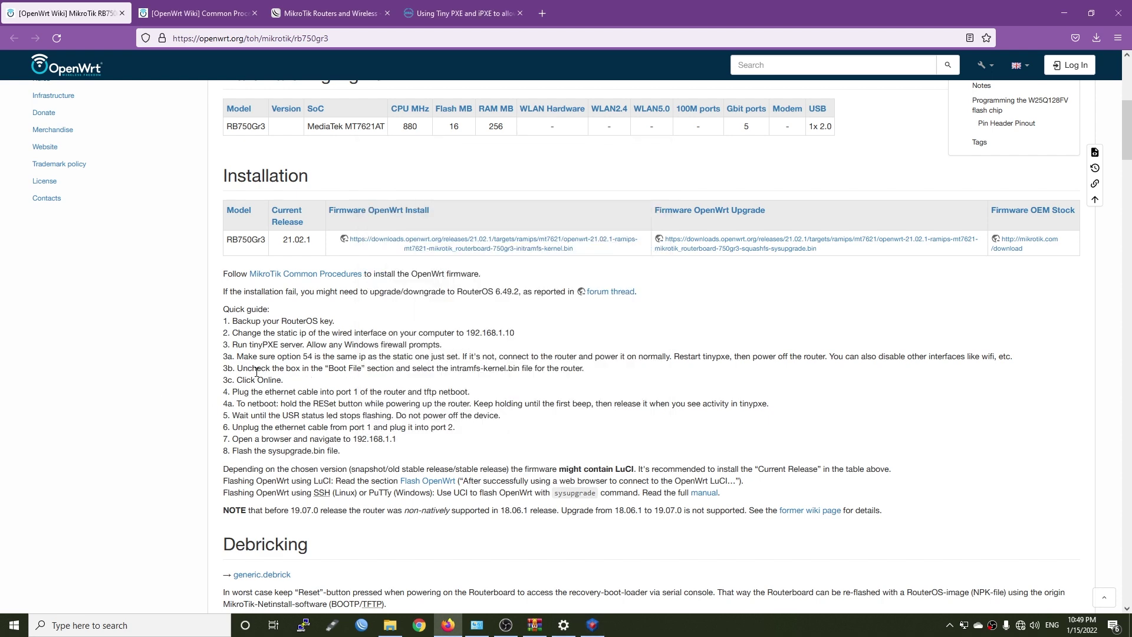
pyautogui.hotkey('alt', 'Tab')
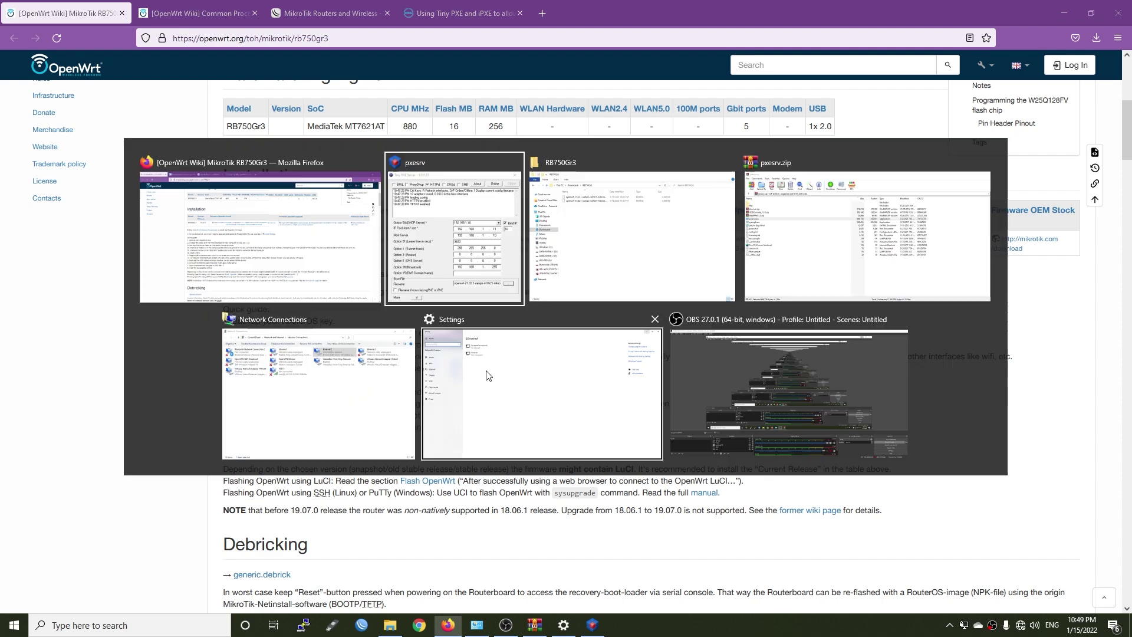
pyautogui.click(612, 170)
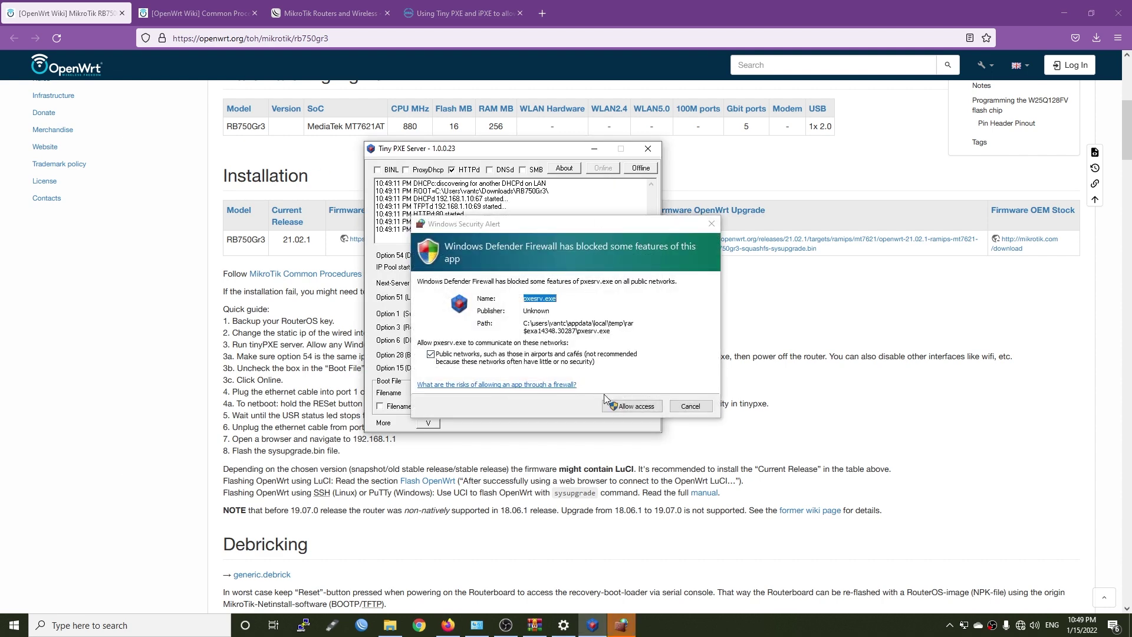
pyautogui.click(632, 407)
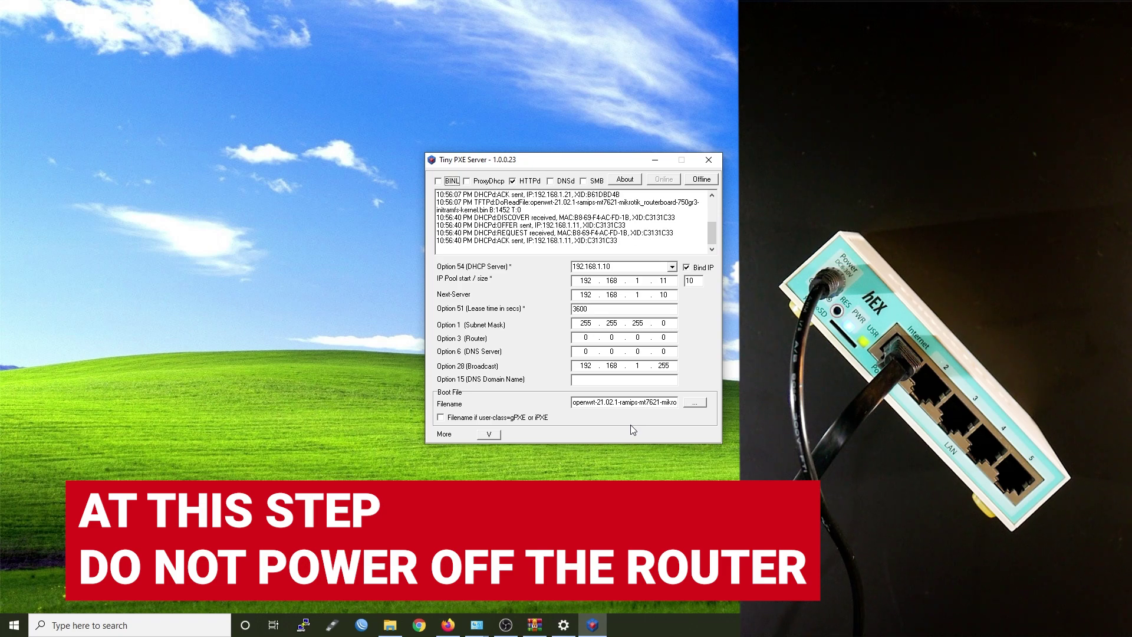
pyautogui.click(455, 629)
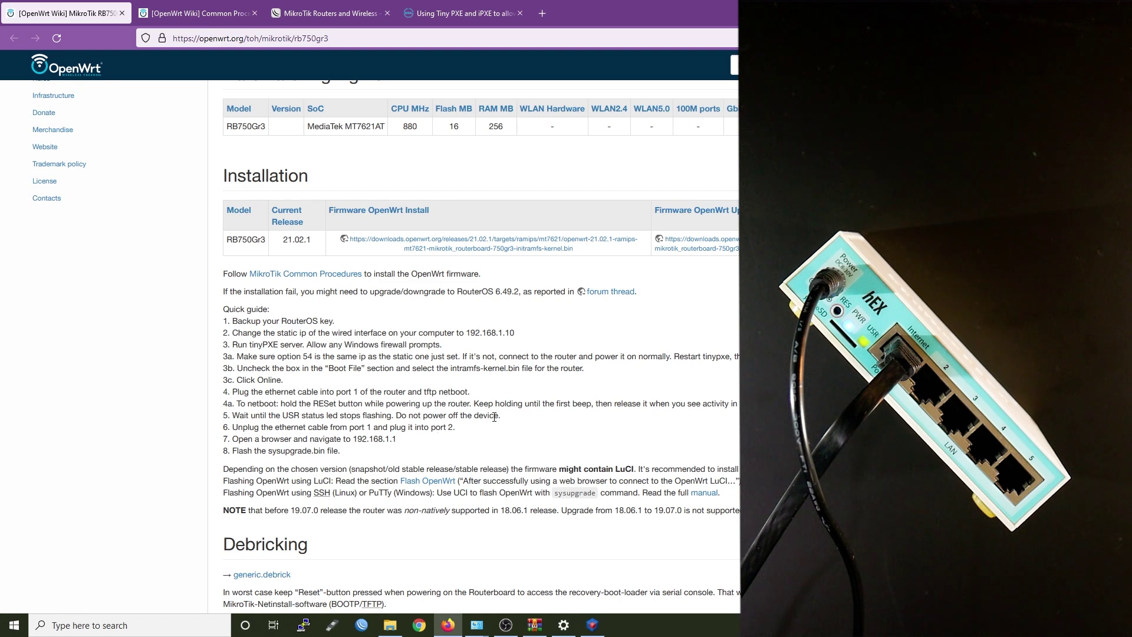
pyautogui.moveTo(503, 416); pyautogui.dragTo(398, 413)
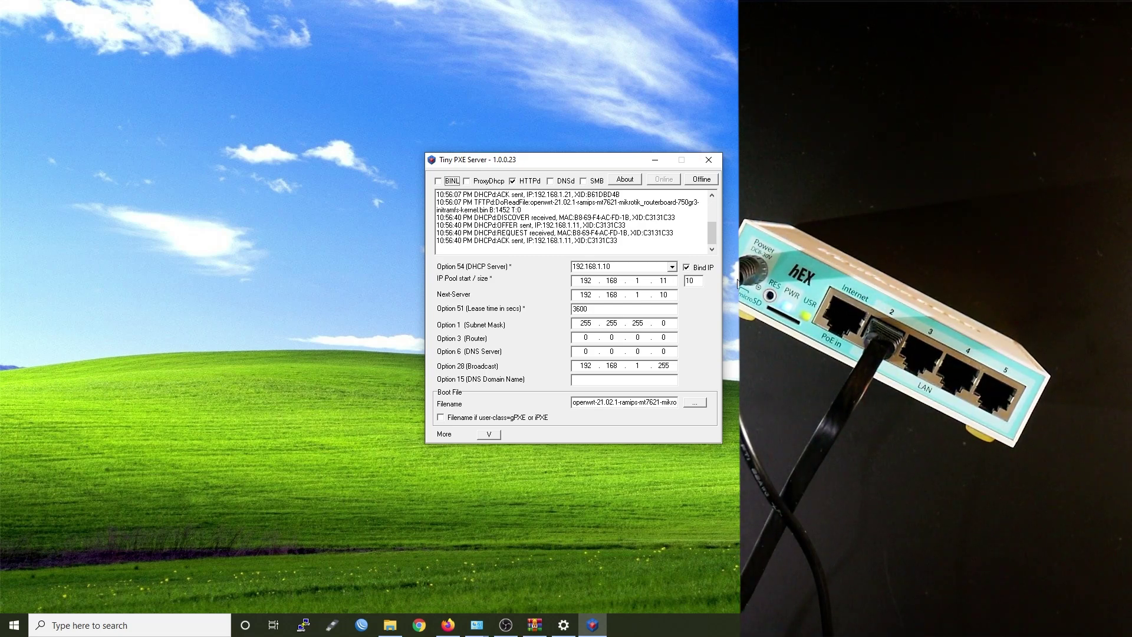
pyautogui.click(645, 544)
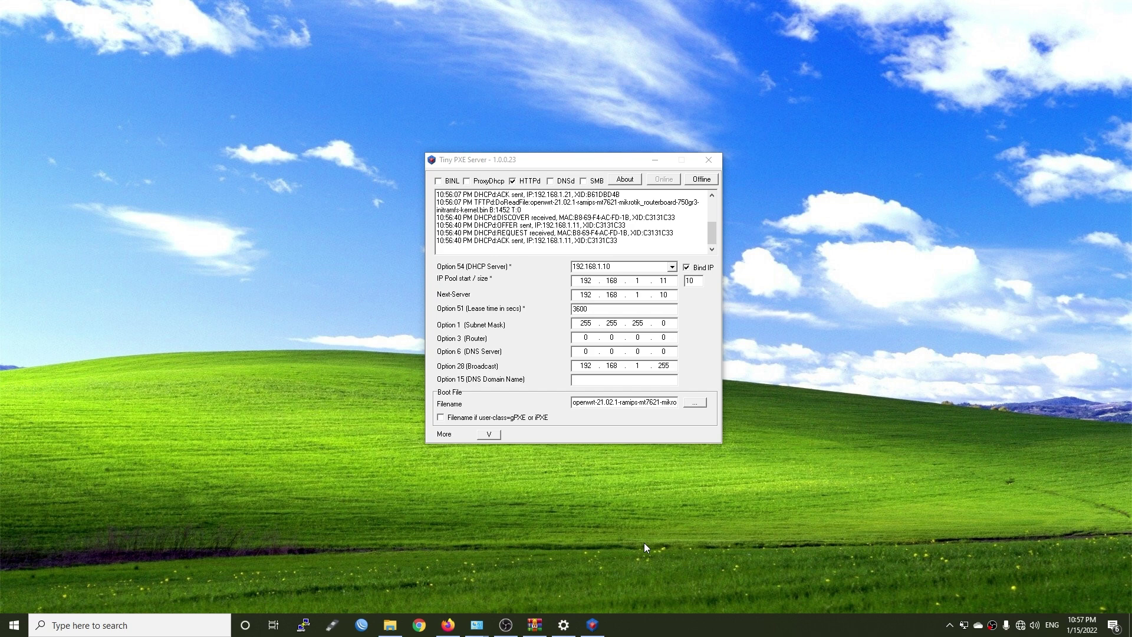
# Open the router address 192.168.1.1 from the guide in a new browser tab
pyautogui.click(448, 624)
pyautogui.click(603, 415)
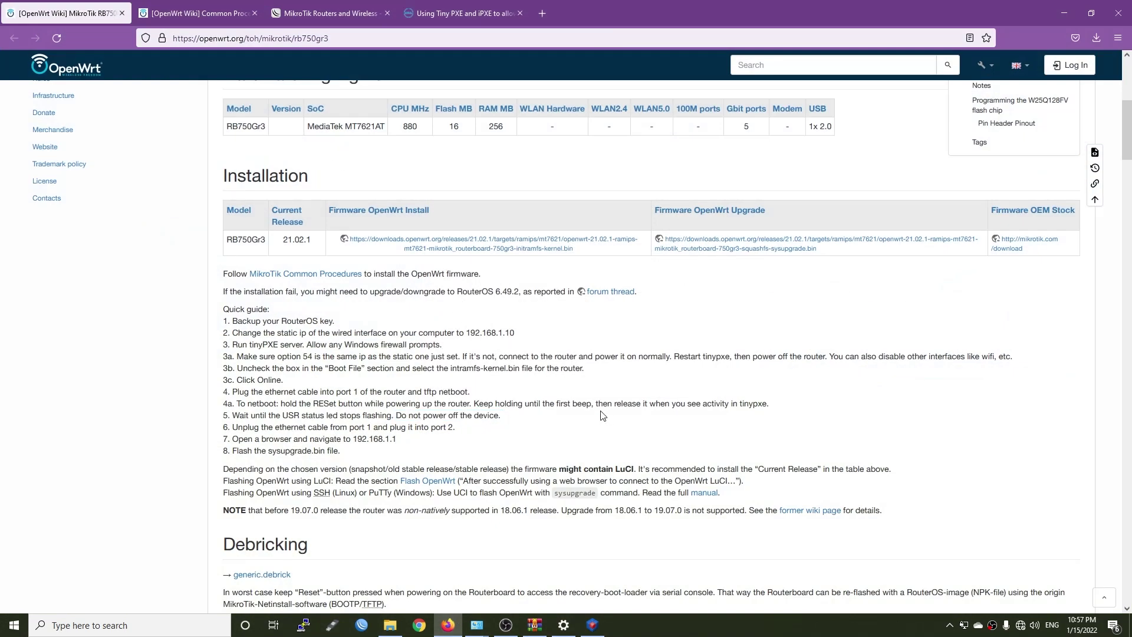
pyautogui.moveTo(399, 439); pyautogui.dragTo(354, 440)
pyautogui.hotkey('ctrl', 'c')
pyautogui.hotkey('ctrl', 't')
pyautogui.hotkey('ctrl', 'v')
pyautogui.press('Return')
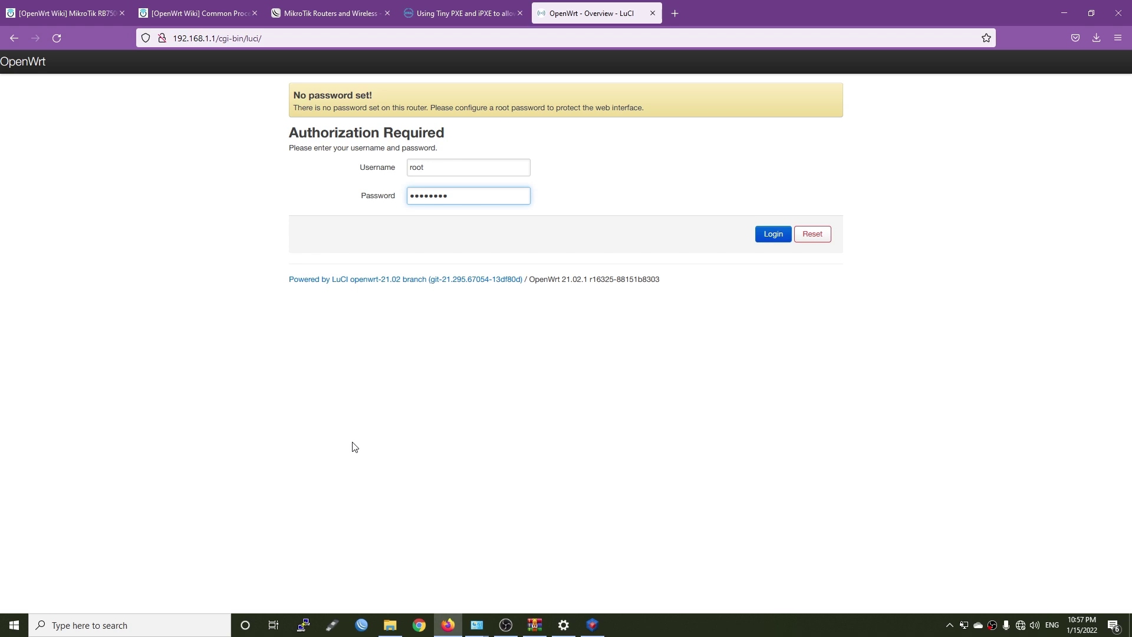
# Log in as root with an empty password and check the RouterBOARD 750Gr3 model
pyautogui.moveTo(468, 195); pyautogui.dragTo(359, 195)
pyautogui.press('BackSpace')
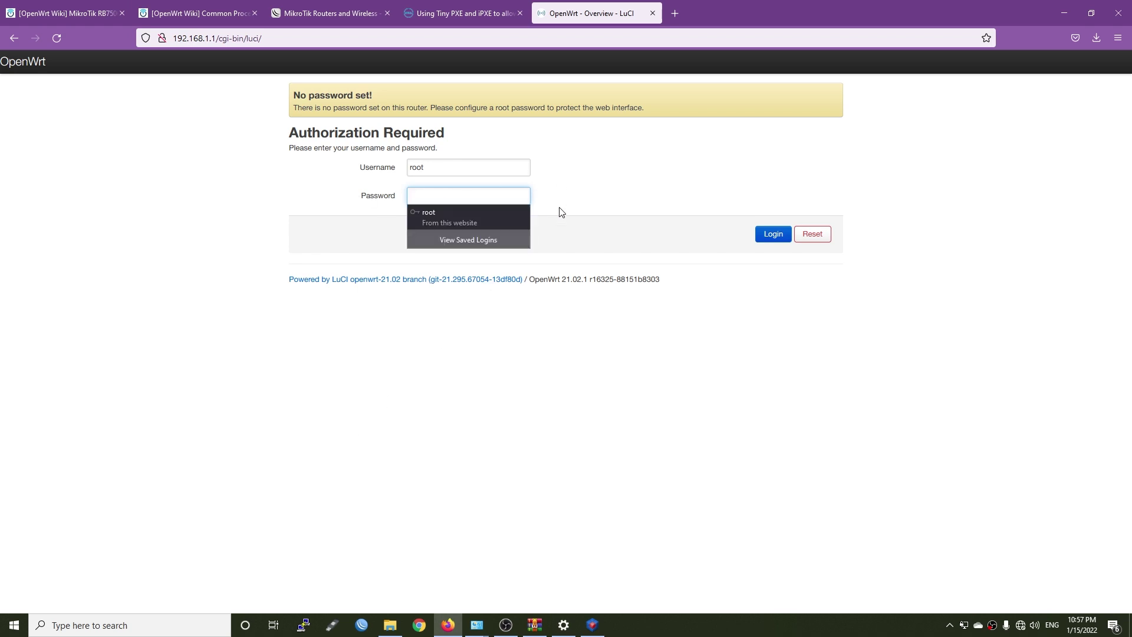
pyautogui.click(770, 233)
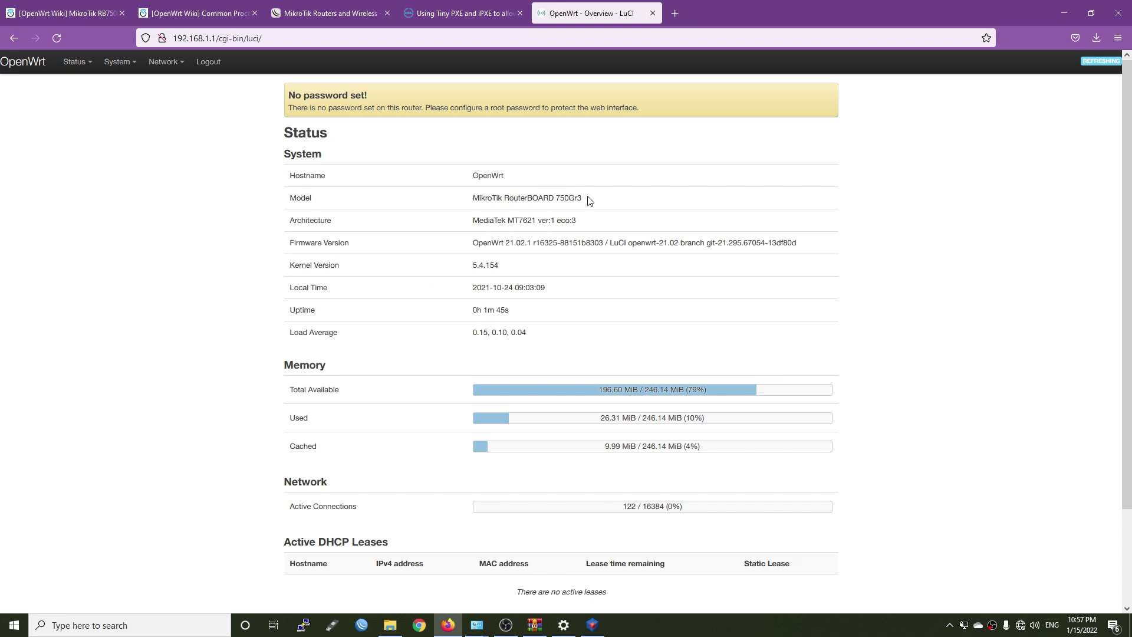
pyautogui.moveTo(589, 202); pyautogui.dragTo(470, 198)
pyautogui.click(214, 211)
pyautogui.moveTo(117, 63)
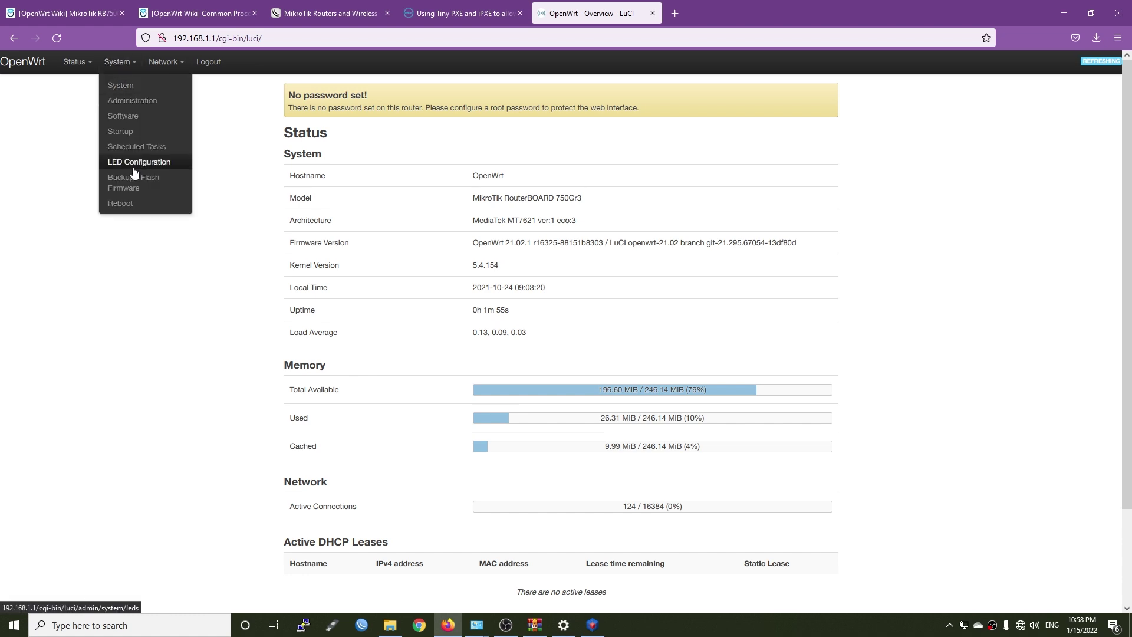
# Upload the squashfs-sysupgrade.bin under Backup / Flash Firmware and flash it with Keep settings unticked
pyautogui.click(134, 188)
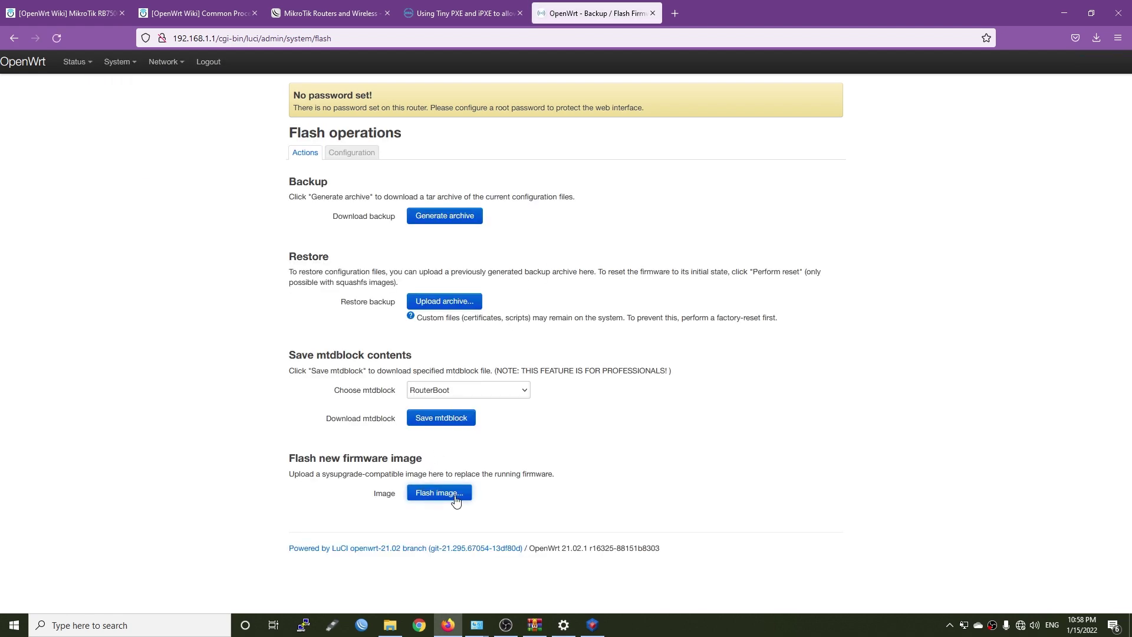
pyautogui.click(448, 493)
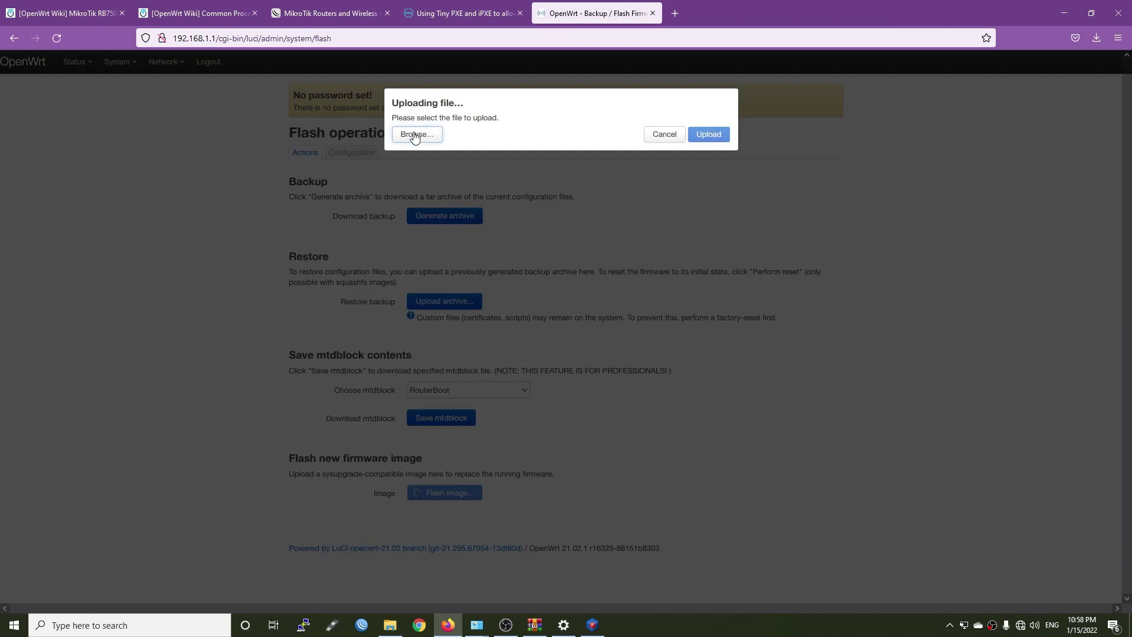
pyautogui.click(414, 134)
pyautogui.moveTo(302, 69); pyautogui.dragTo(473, 72)
pyautogui.click(384, 103)
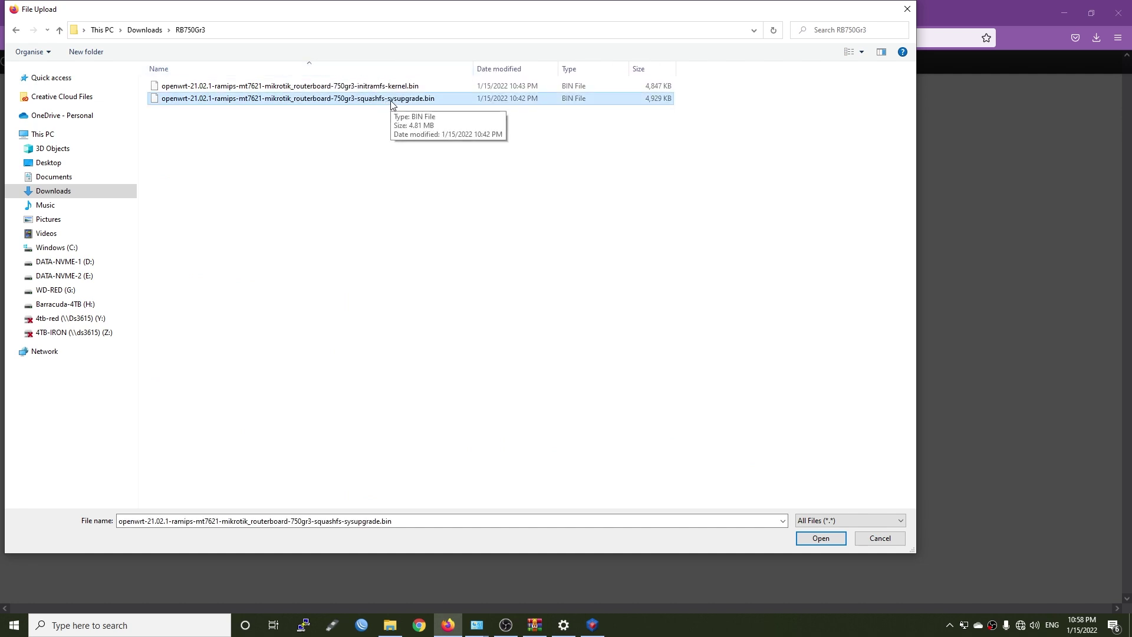
pyautogui.click(821, 538)
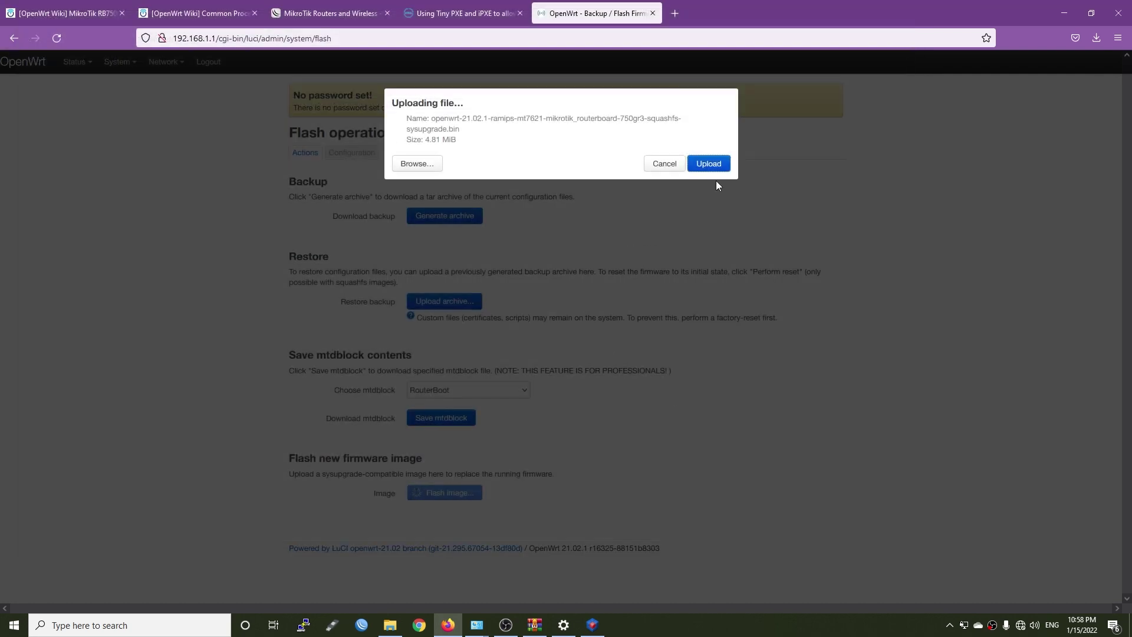
pyautogui.click(709, 164)
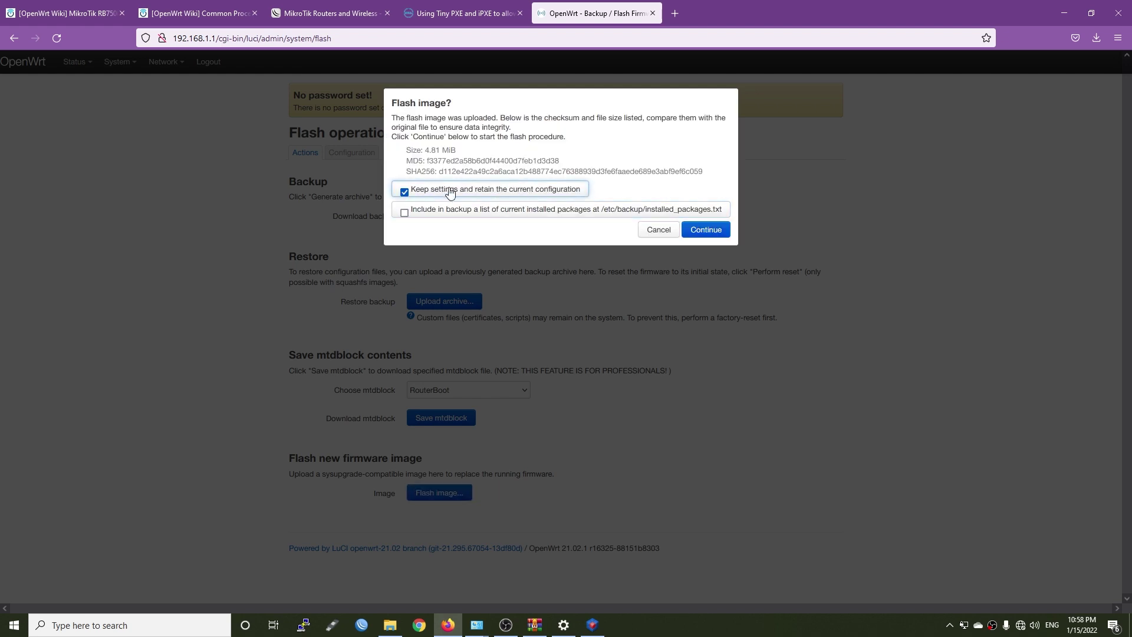
pyautogui.click(543, 190)
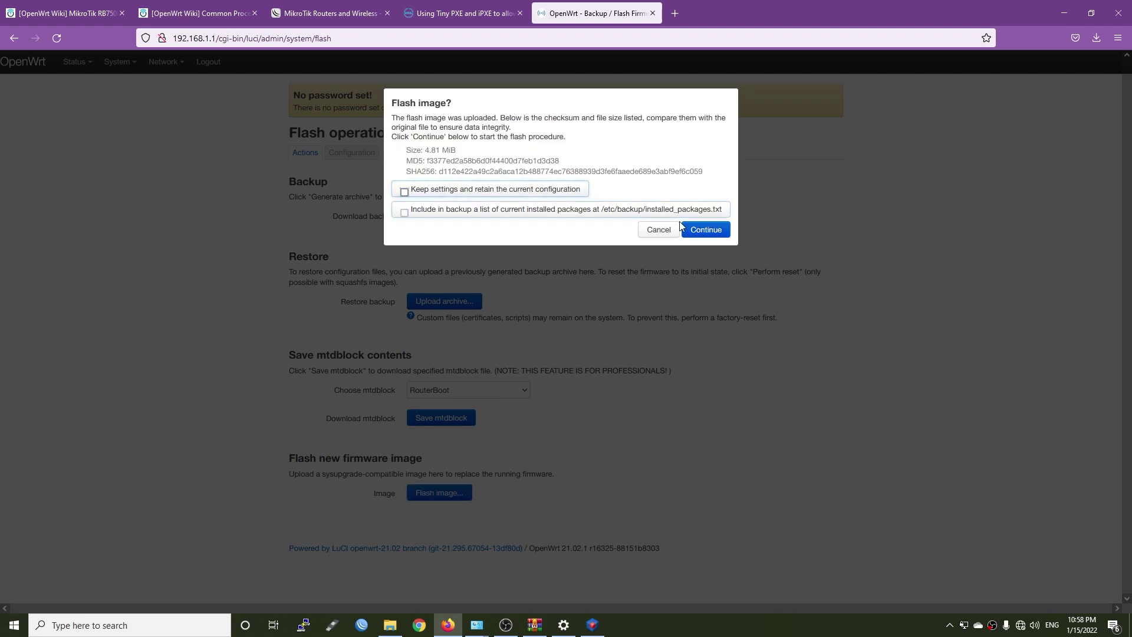
pyautogui.click(711, 231)
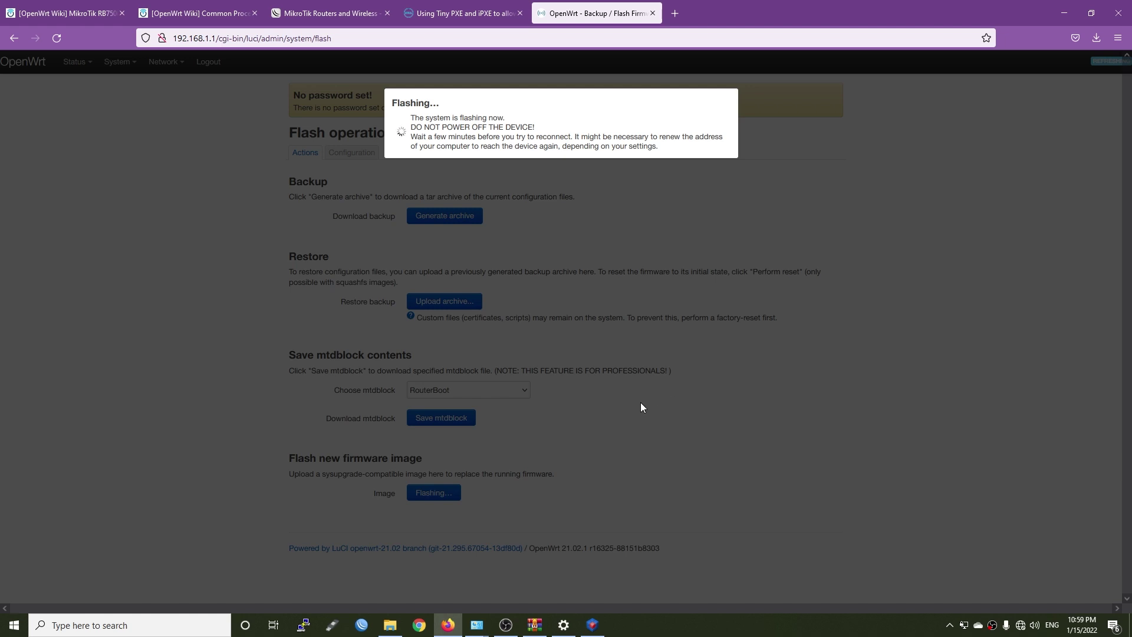
# Switch Ethernet 2's IPv4 from static 192.168.1.10 to automatic IP and DNS
pyautogui.moveTo(480, 627)
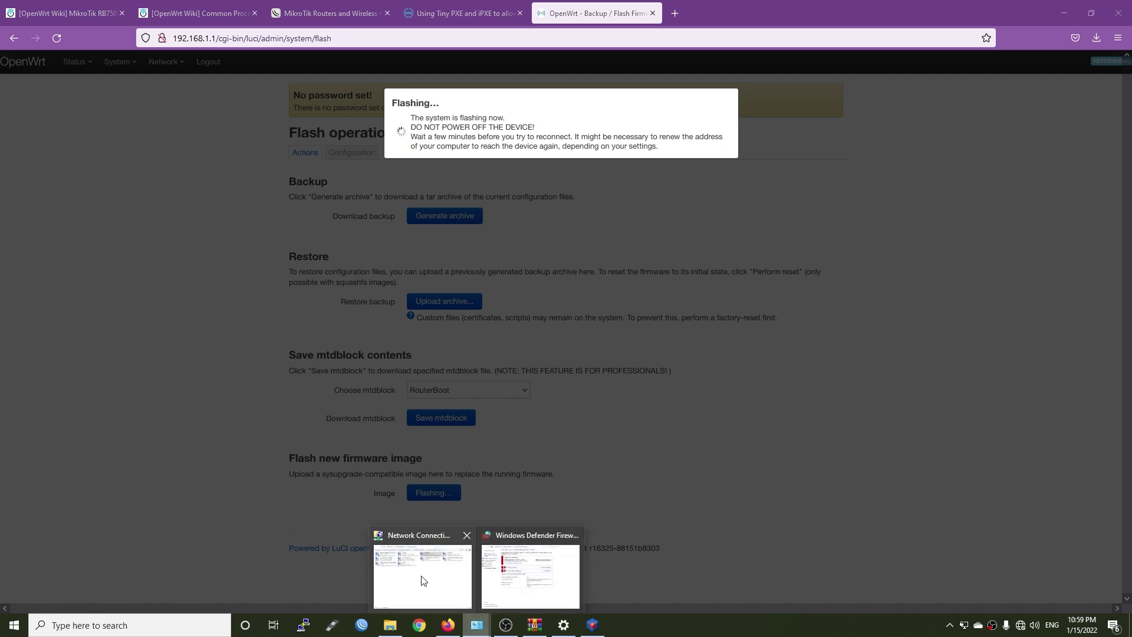
pyautogui.click(433, 557)
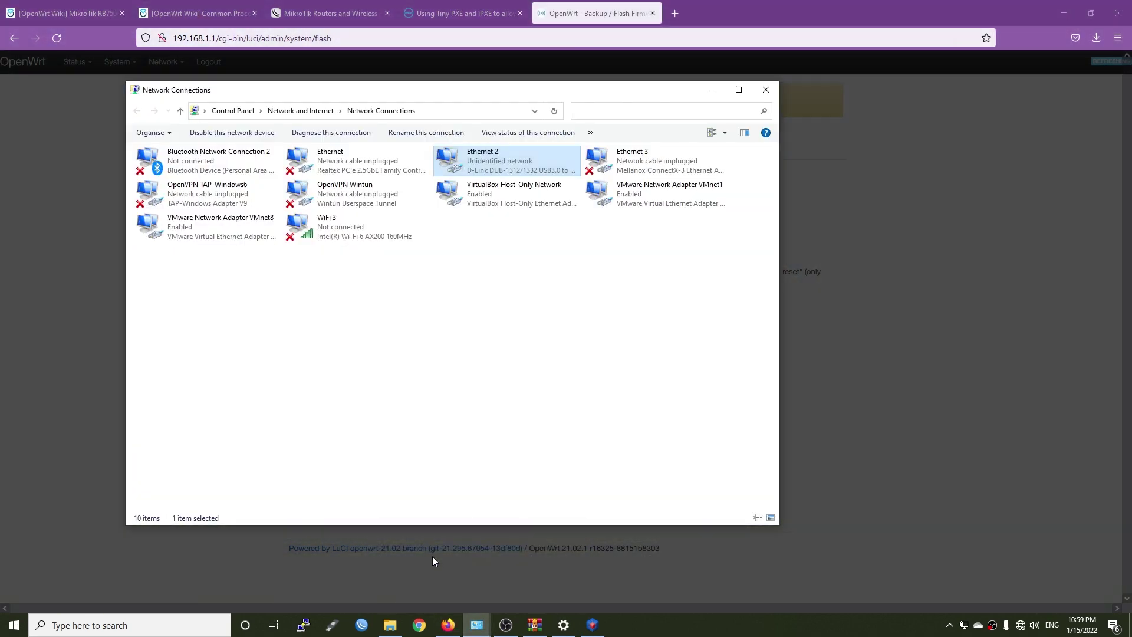
pyautogui.rightClick(507, 168)
pyautogui.click(522, 278)
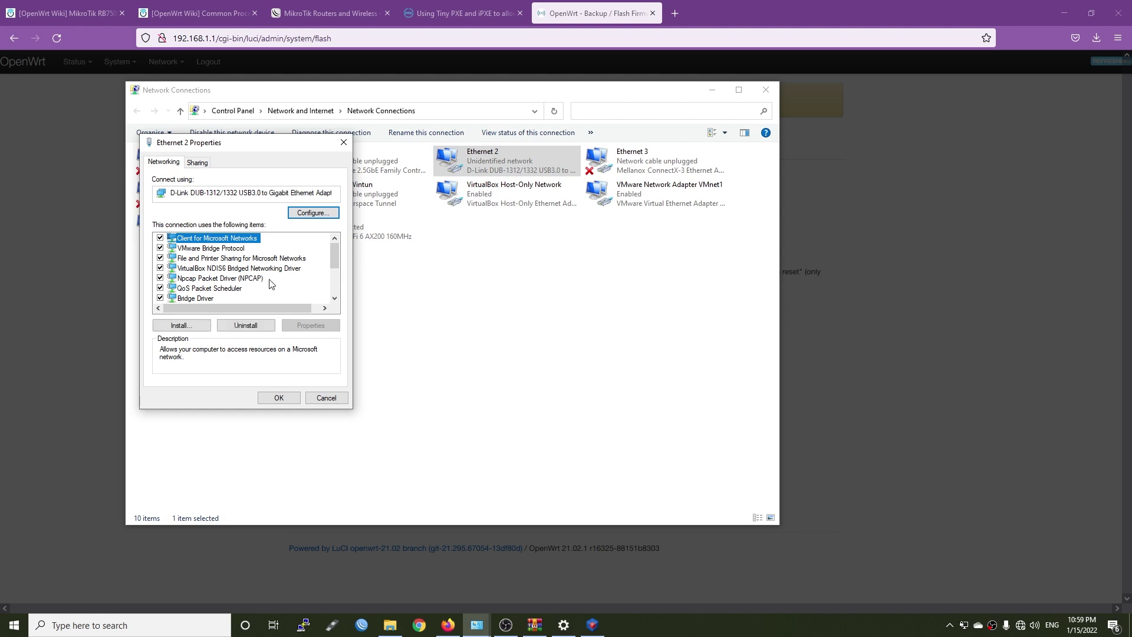
pyautogui.scroll(-2, 272, 284)
pyautogui.click(245, 278)
pyautogui.doubleClick(245, 279)
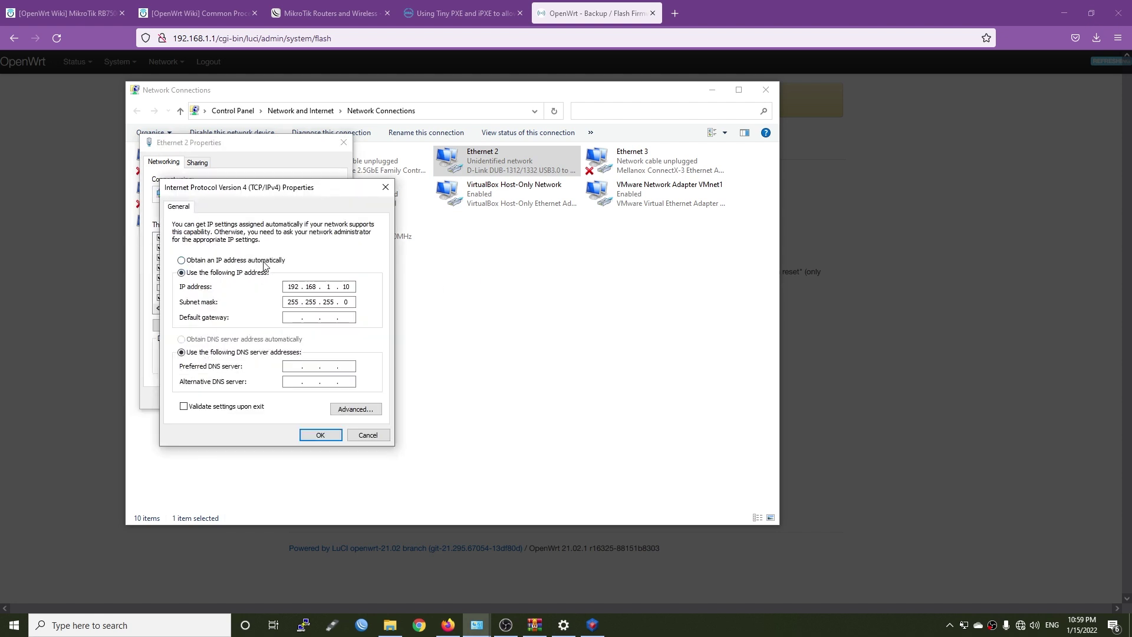
pyautogui.click(256, 261)
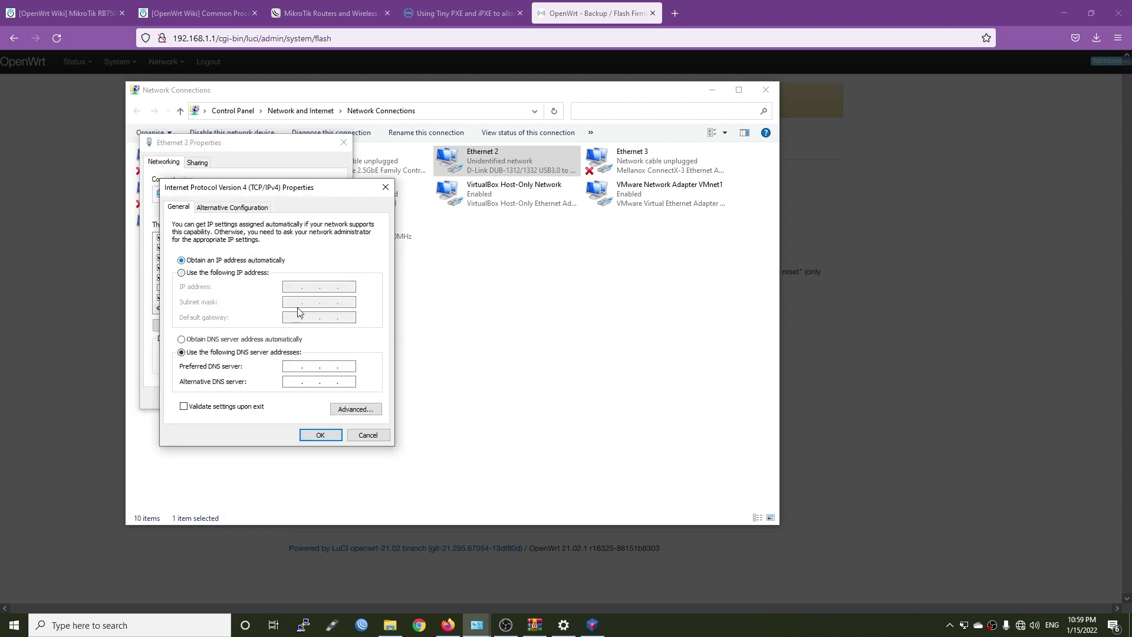
pyautogui.click(236, 341)
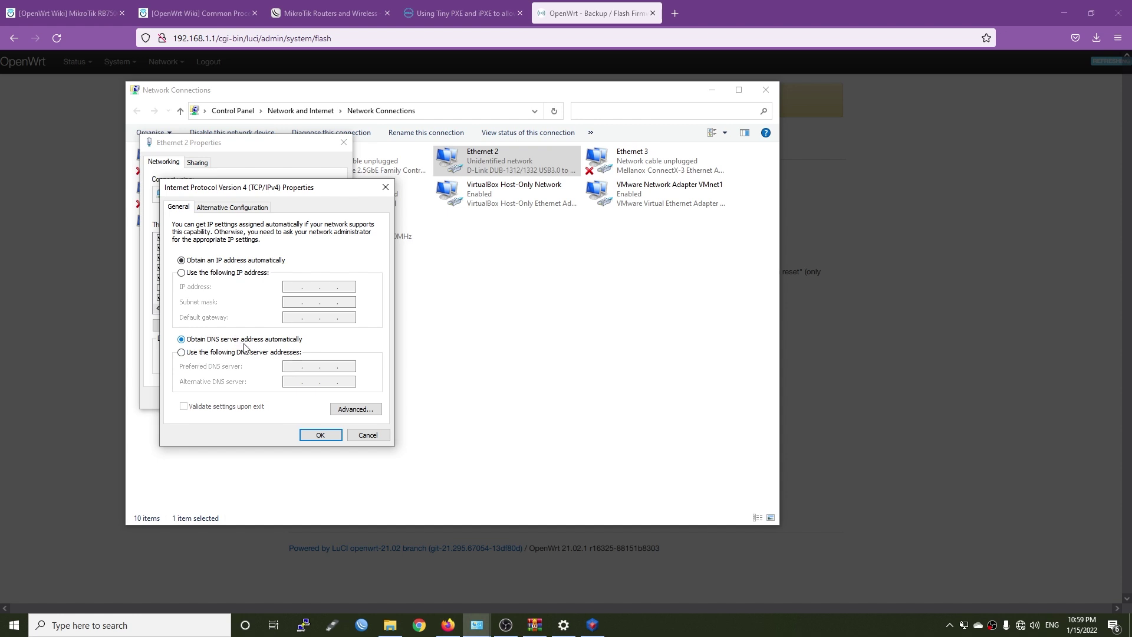
pyautogui.click(319, 436)
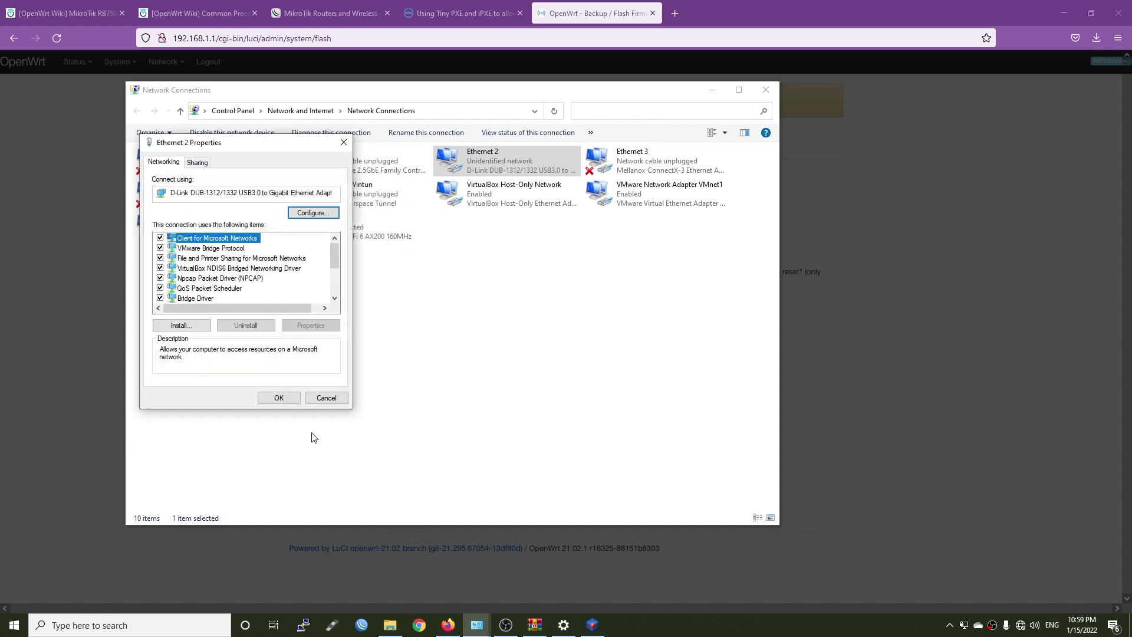
pyautogui.click(279, 399)
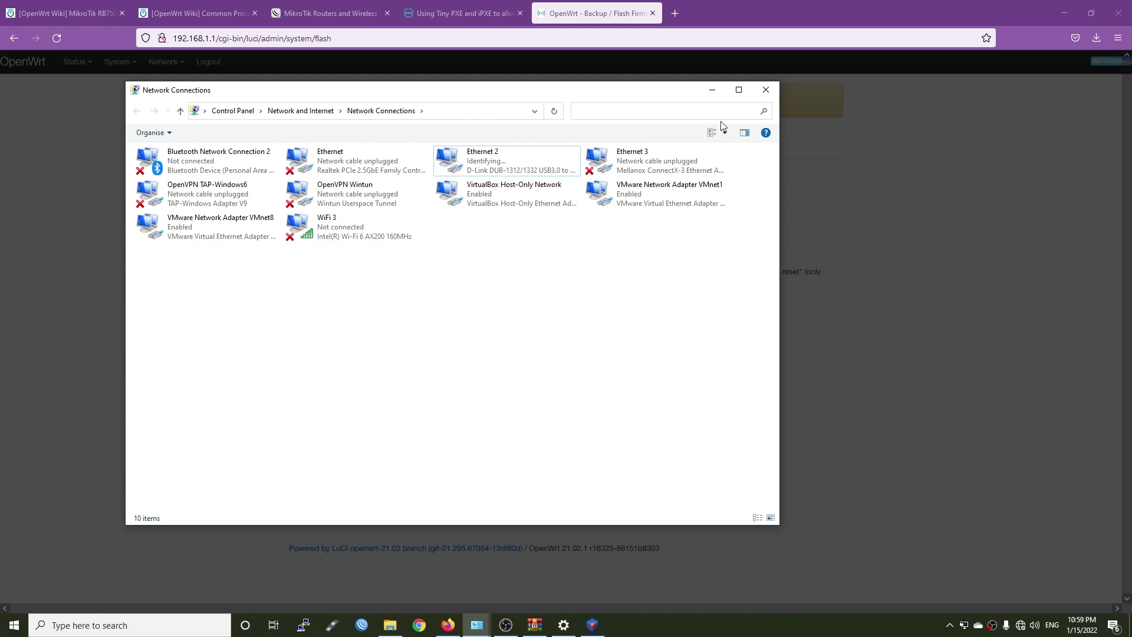
# Minimize Network Connections and quit Tiny PXE Server
pyautogui.click(712, 90)
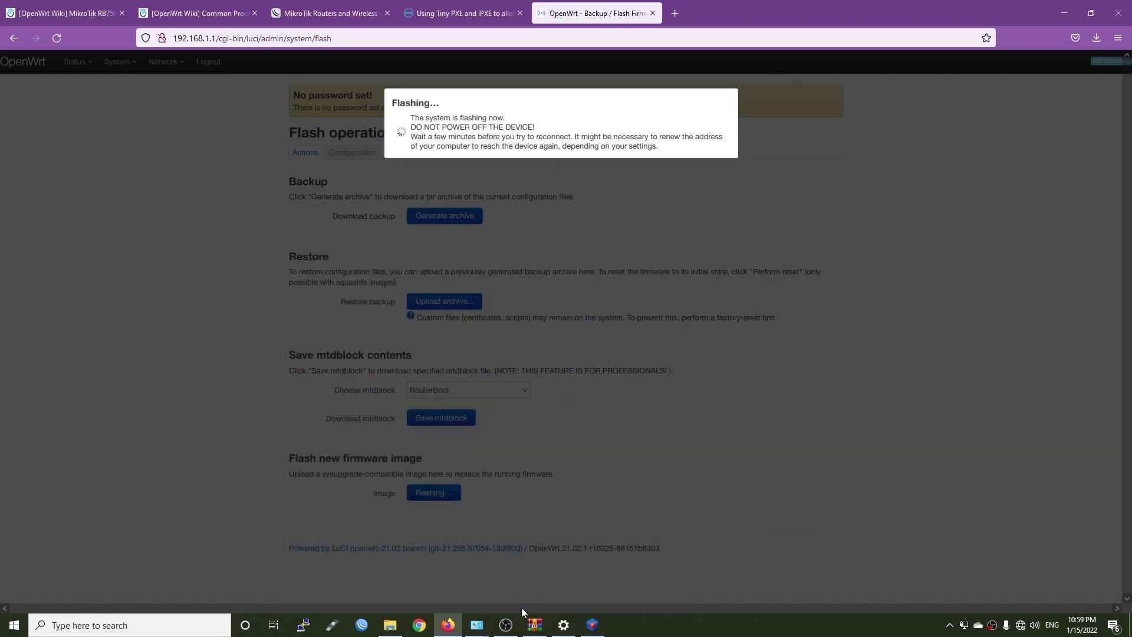
pyautogui.click(592, 624)
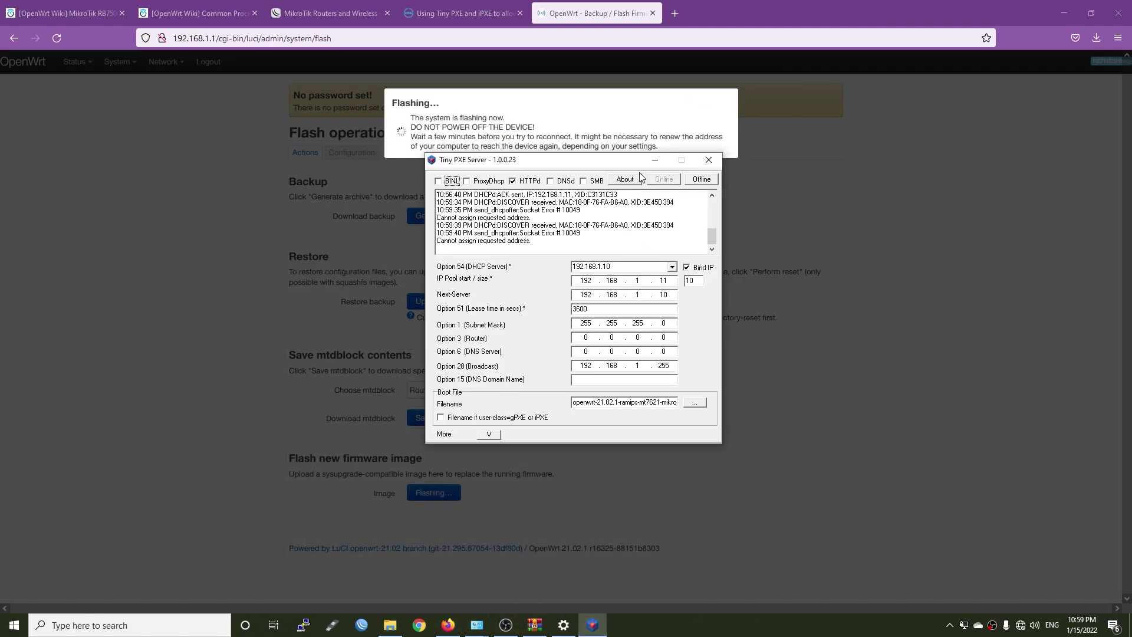
pyautogui.click(708, 161)
pyautogui.click(581, 345)
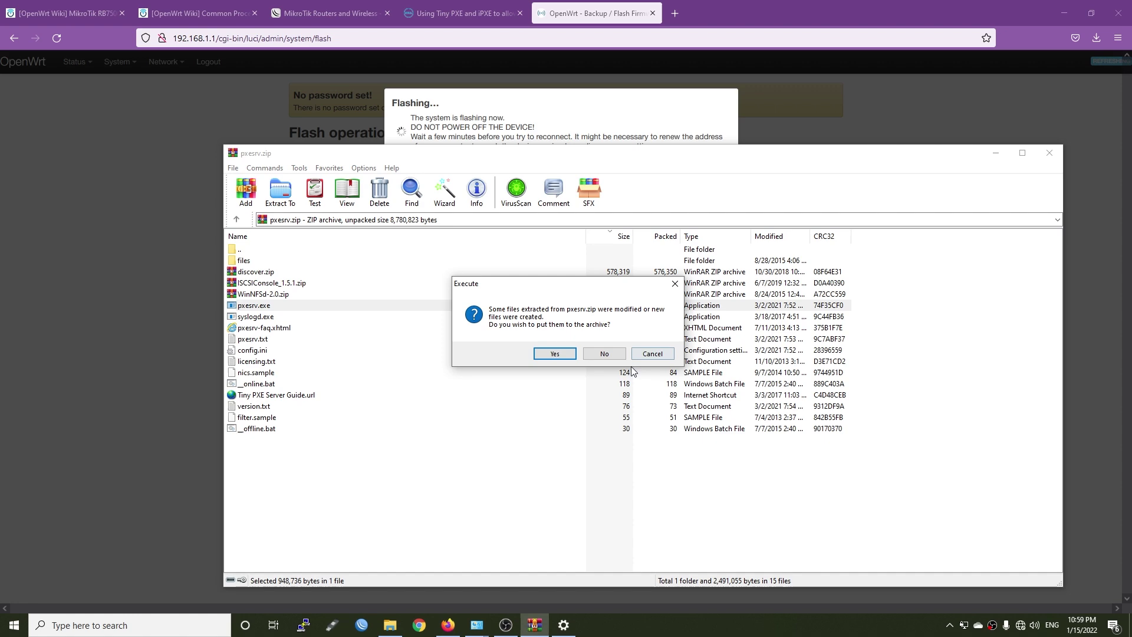
# Close the pxesrv.zip archive without saving modified files, then open the Start menu
pyautogui.click(605, 354)
pyautogui.click(1050, 153)
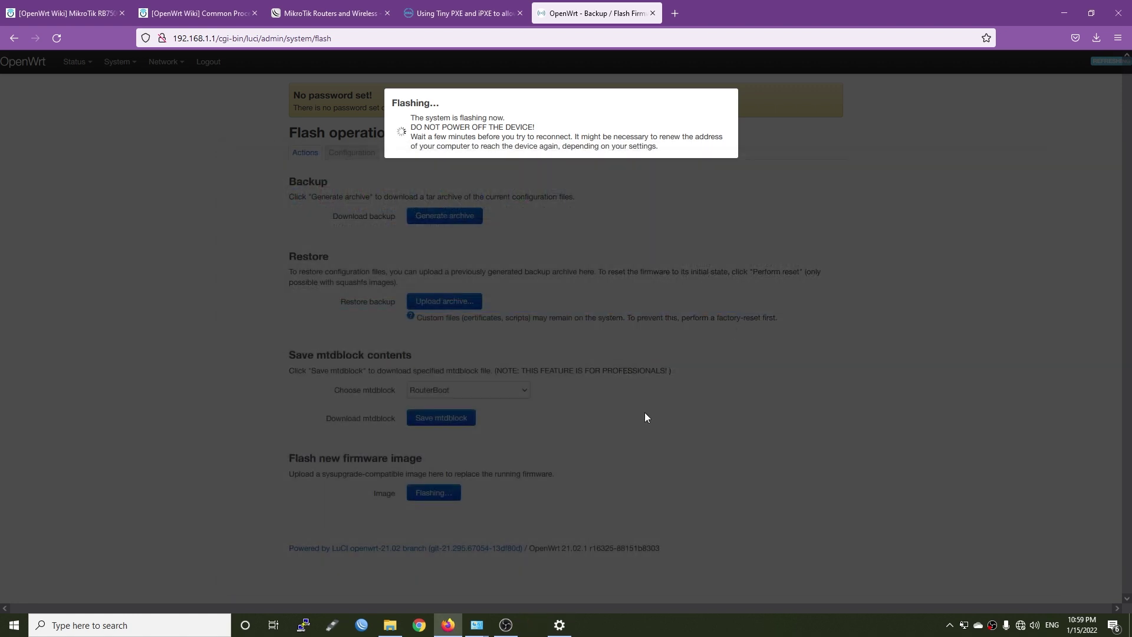
pyautogui.click(13, 627)
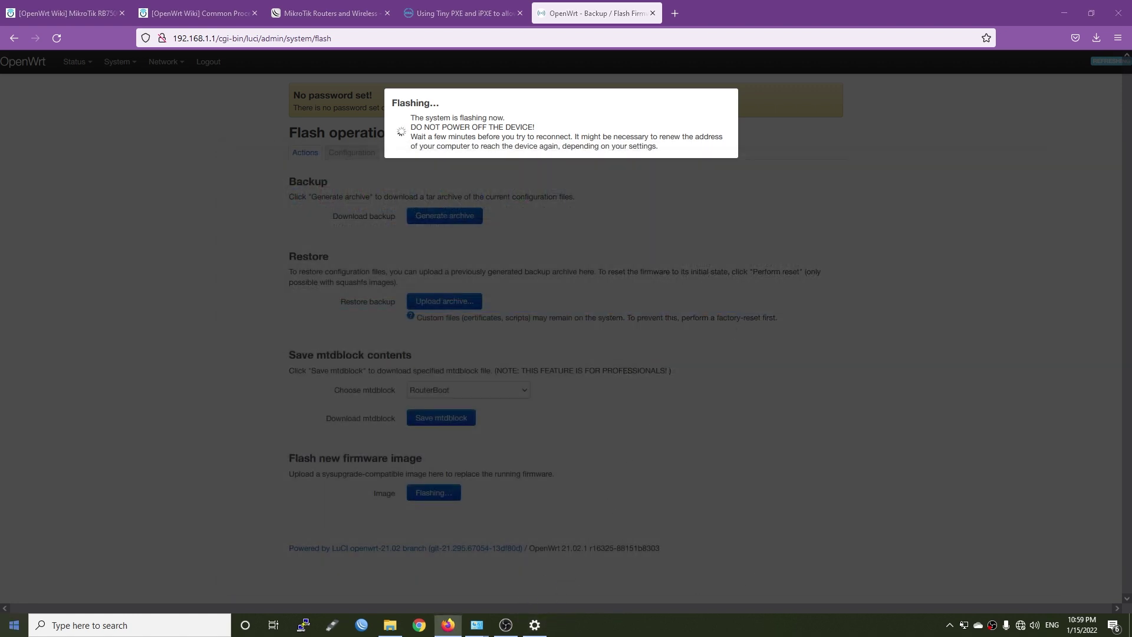
# Launch Command Prompt via cmd, run ping 192.168.1.1, and move the window aside
pyautogui.write('cmd')
pyautogui.press('Return')
pyautogui.write('ping ')
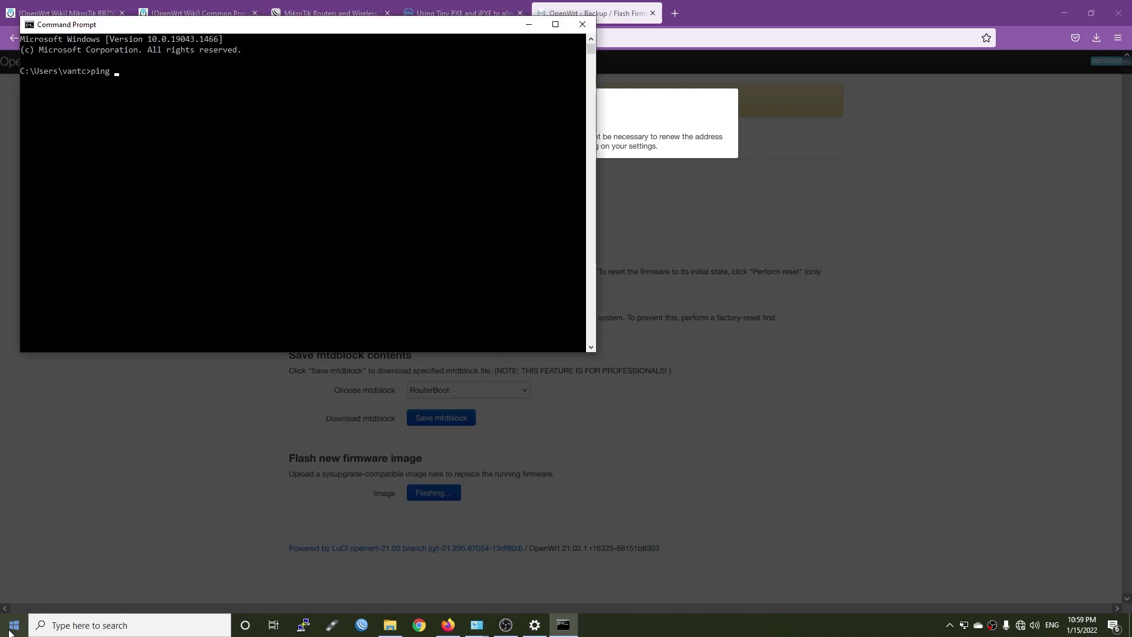
pyautogui.write('192.168.1.1')
pyautogui.press('Return')
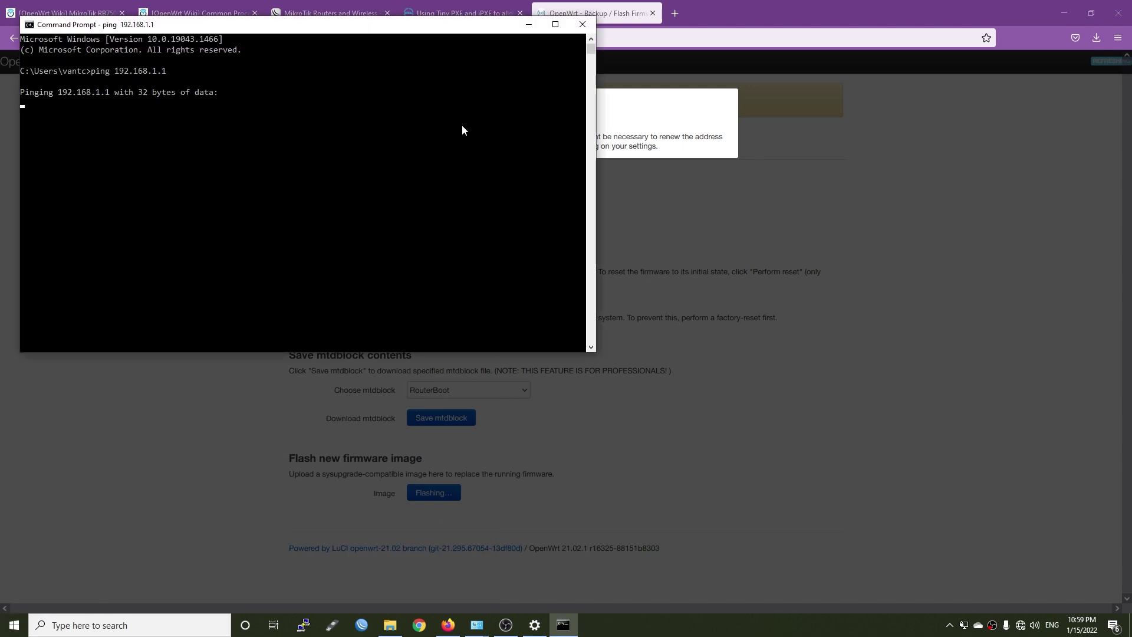
pyautogui.moveTo(324, 30); pyautogui.dragTo(638, 222)
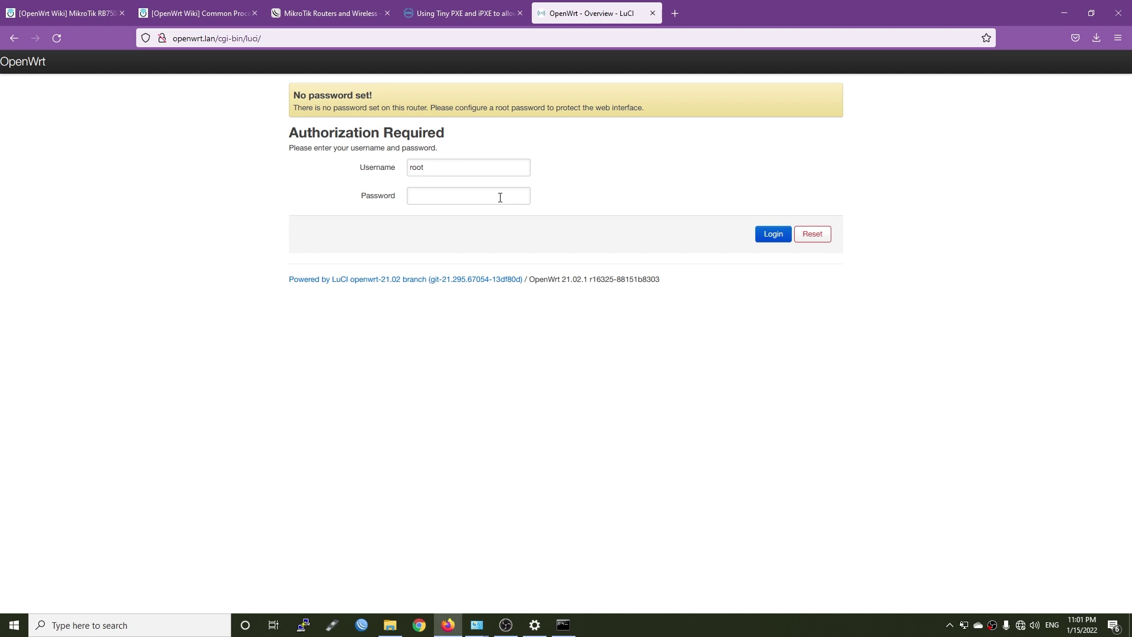
# Log in to LuCI and go to System > Administration's router password page
pyautogui.click(772, 234)
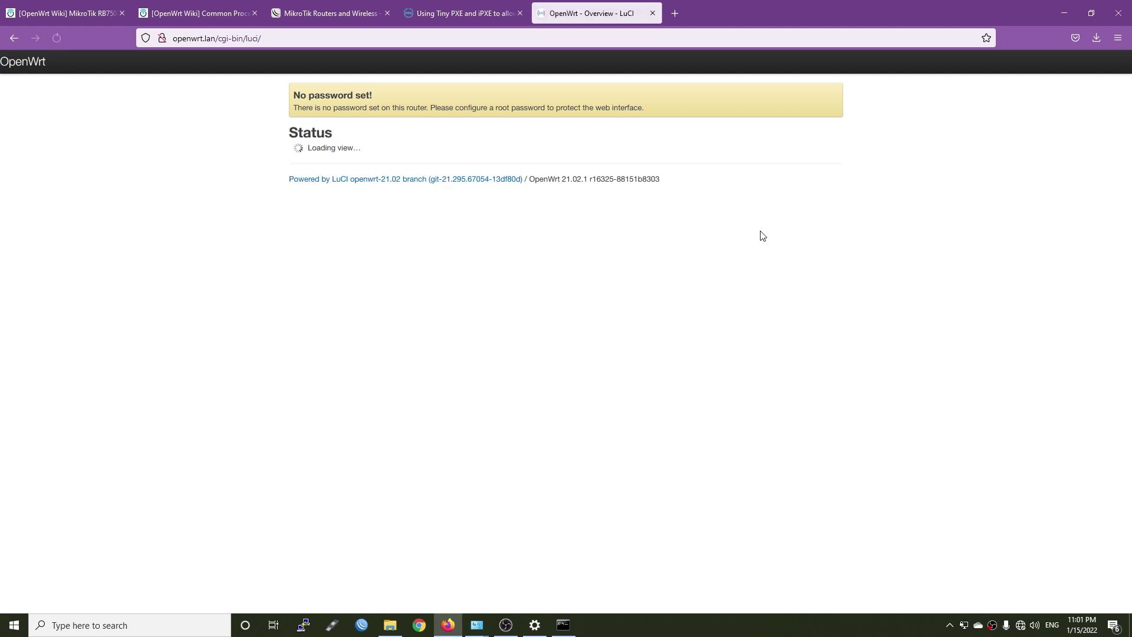
pyautogui.moveTo(151, 71)
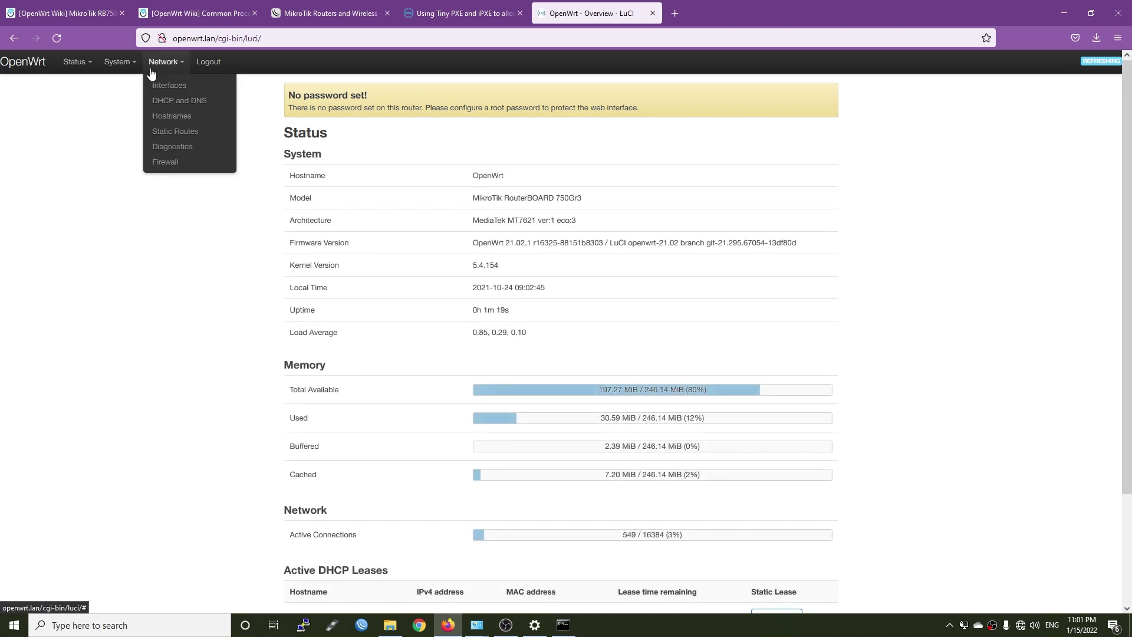
pyautogui.moveTo(115, 66)
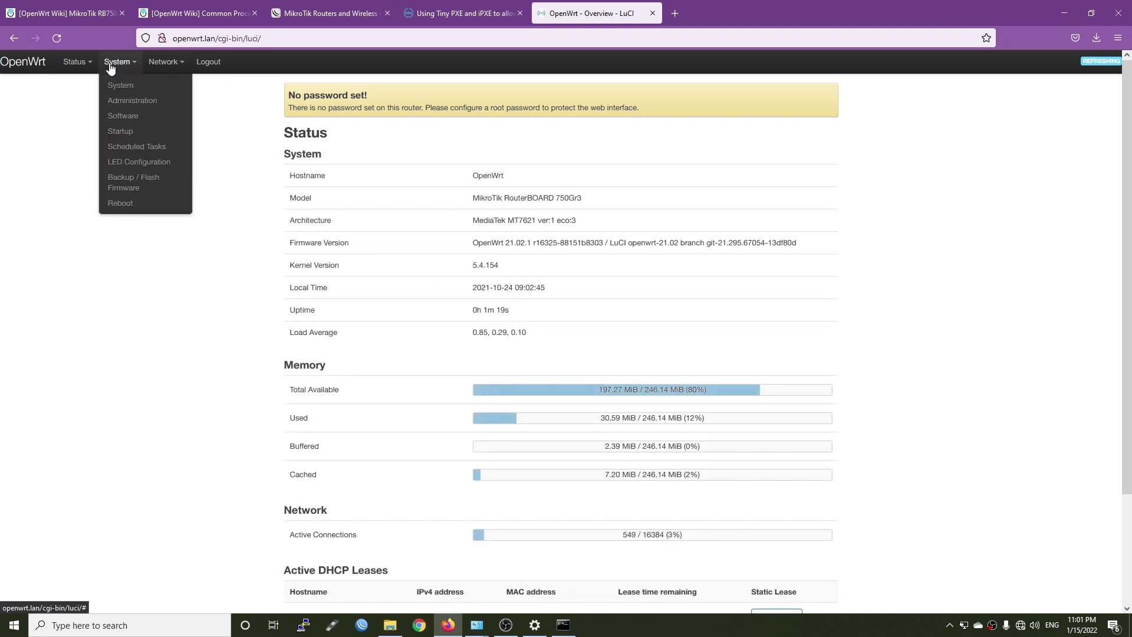
pyautogui.click(123, 103)
# Enter and confirm a new root password, save it, and dismiss the notice
pyautogui.click(442, 199)
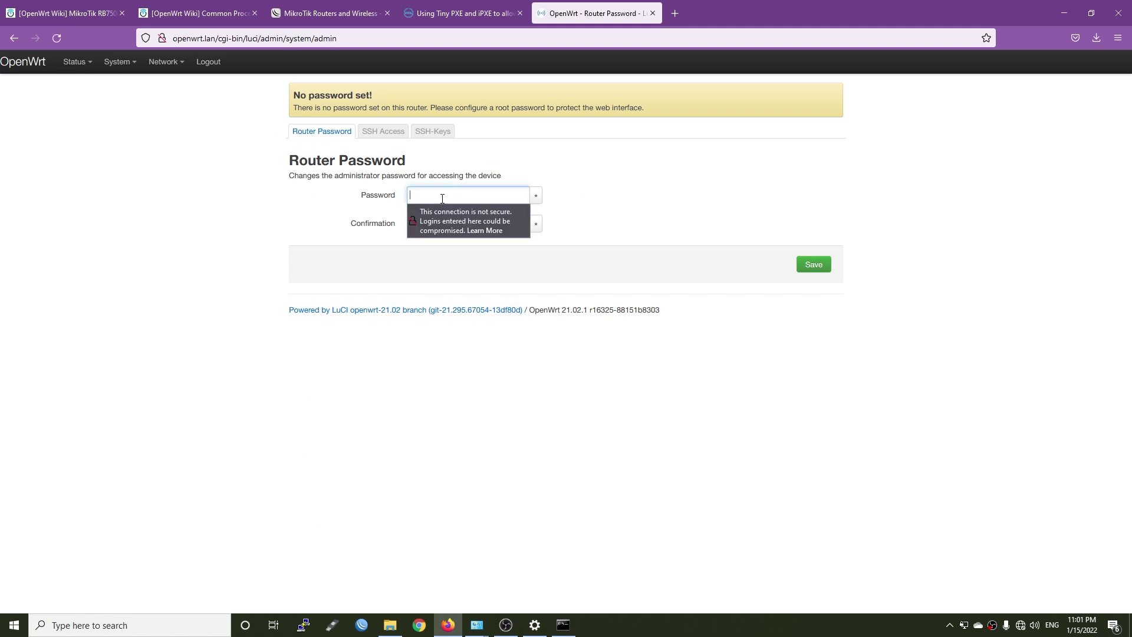
pyautogui.write('********')
pyautogui.press('Tab')
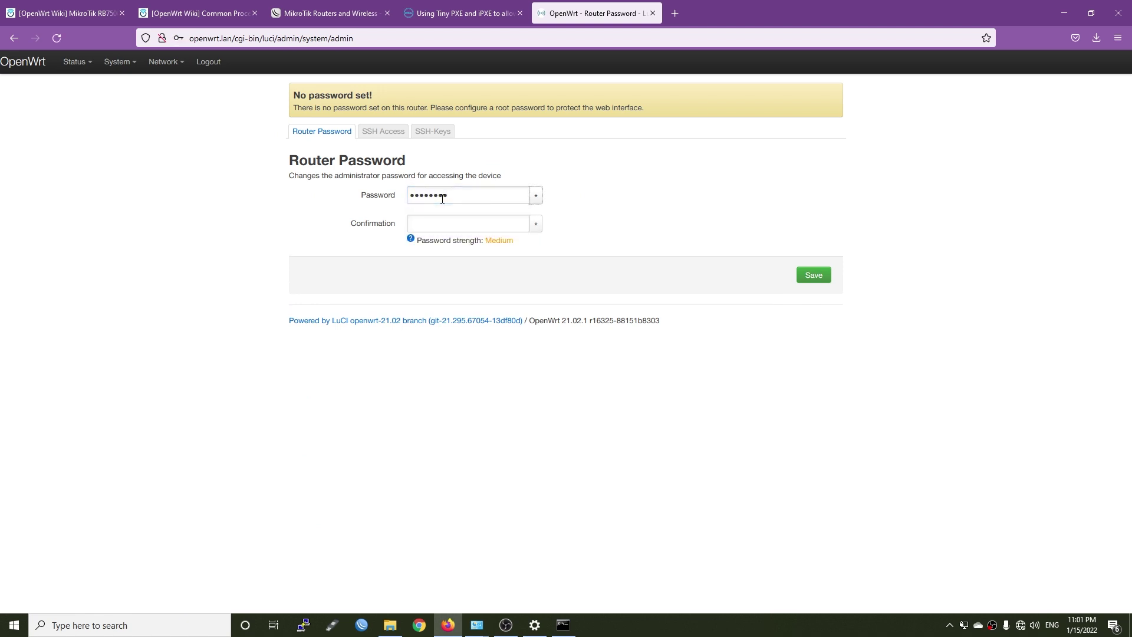
pyautogui.write('********')
pyautogui.click(809, 286)
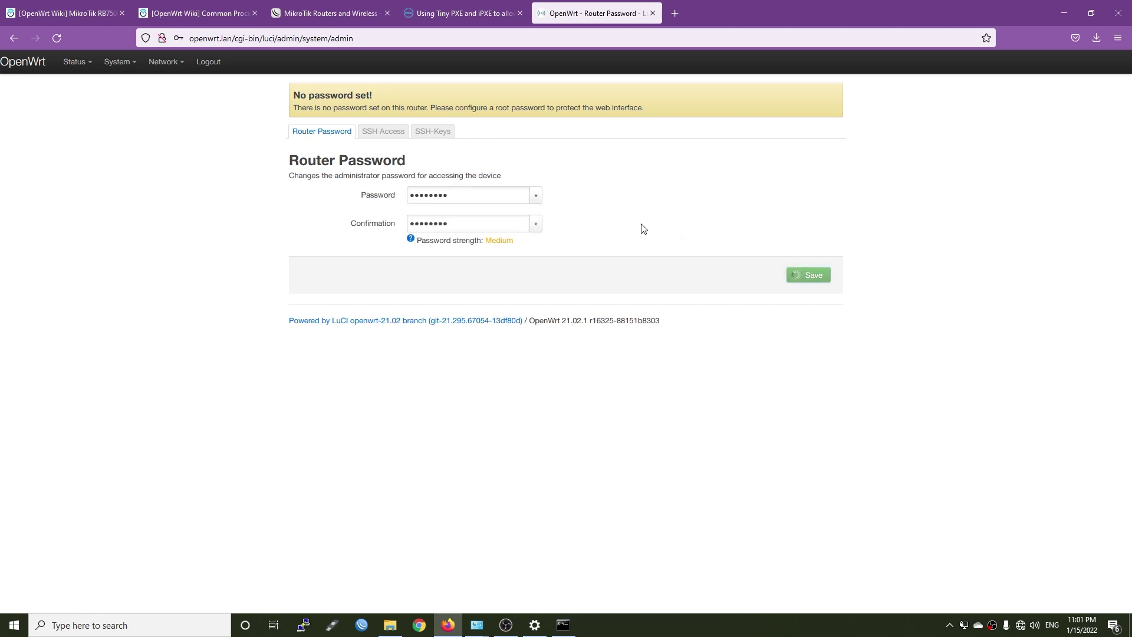
pyautogui.click(803, 99)
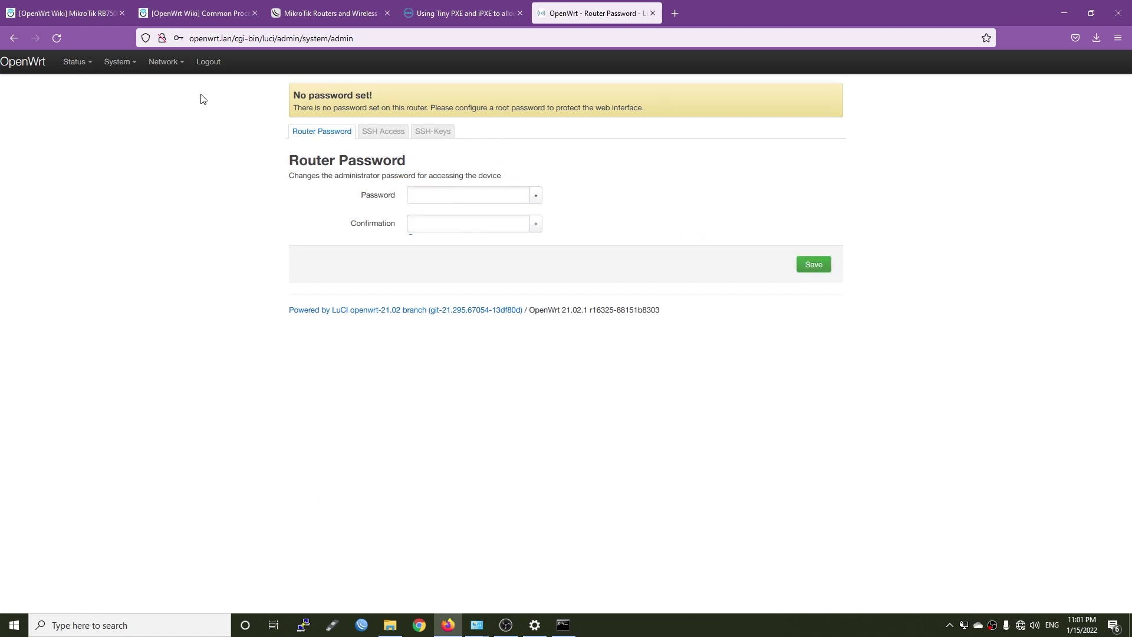
# Replace the hostname with RB750Gr3 in System general settings
pyautogui.click(142, 87)
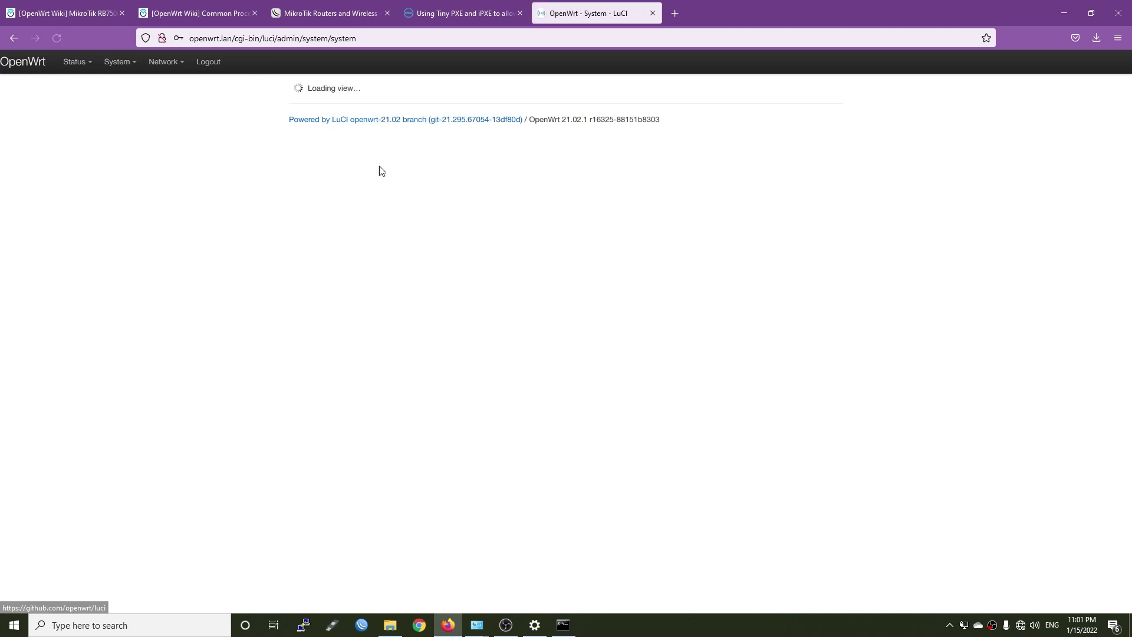
pyautogui.moveTo(447, 229); pyautogui.dragTo(210, 230)
pyautogui.write('RB75')
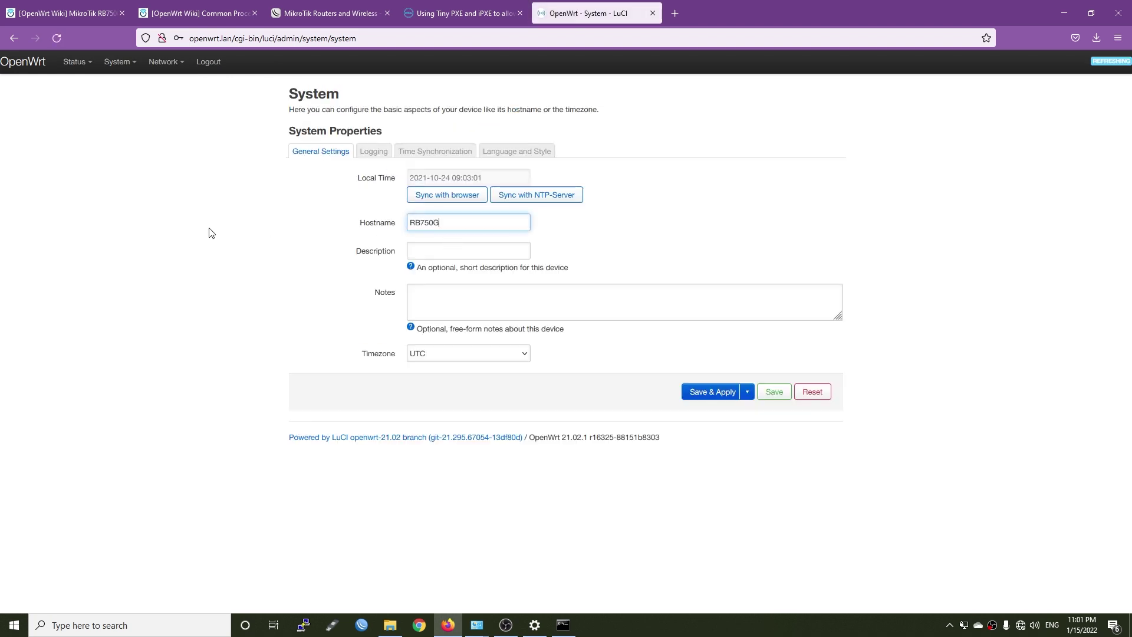
pyautogui.write('0G')
pyautogui.press('Tab')
# Set the timezone to Asia/Ho Chi Minh
pyautogui.click(473, 354)
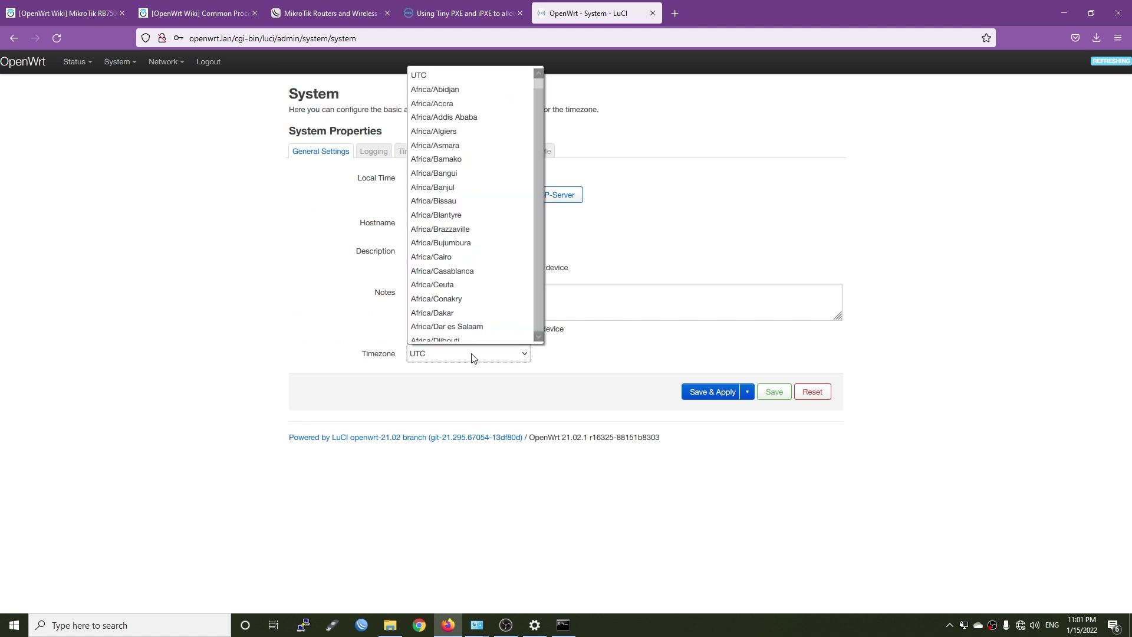
pyautogui.scroll(-20, 489, 269)
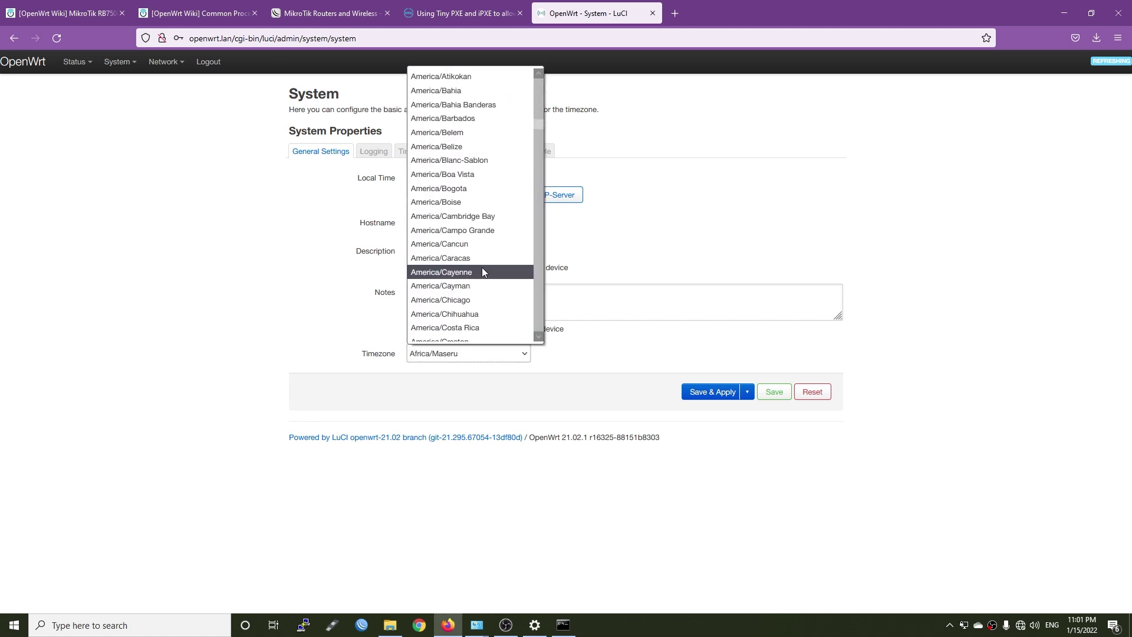
pyautogui.scroll(-10, 482, 271)
pyautogui.click(700, 392)
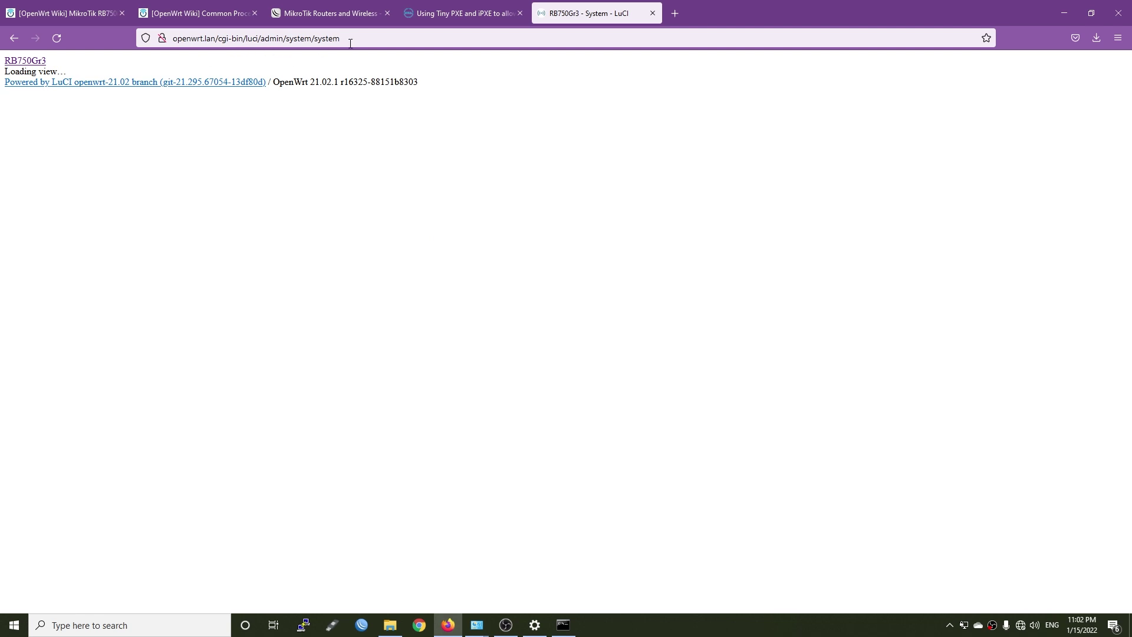
# Load 192.168.1.1 in the browser and log in to the RB750Gr3 Status overview
pyautogui.click(168, 38)
pyautogui.click(379, 374)
pyautogui.click(372, 41)
pyautogui.write('192.168.8.1/')
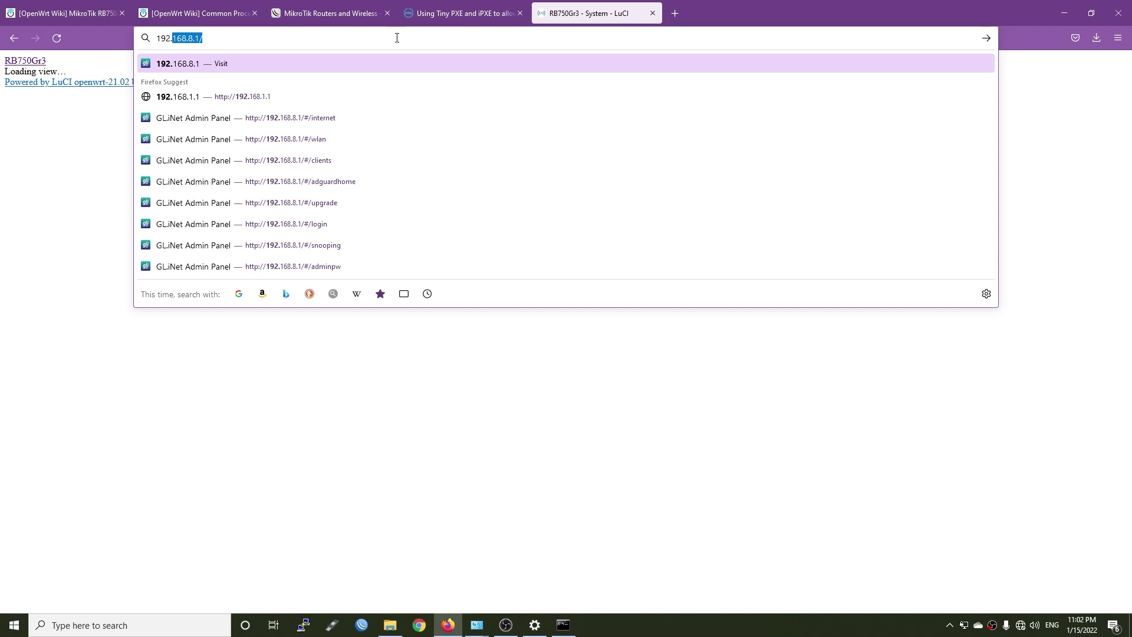
pyautogui.press('BackSpace')
pyautogui.press('BackSpace')
pyautogui.press('BackSpace')
pyautogui.write('168.1.')
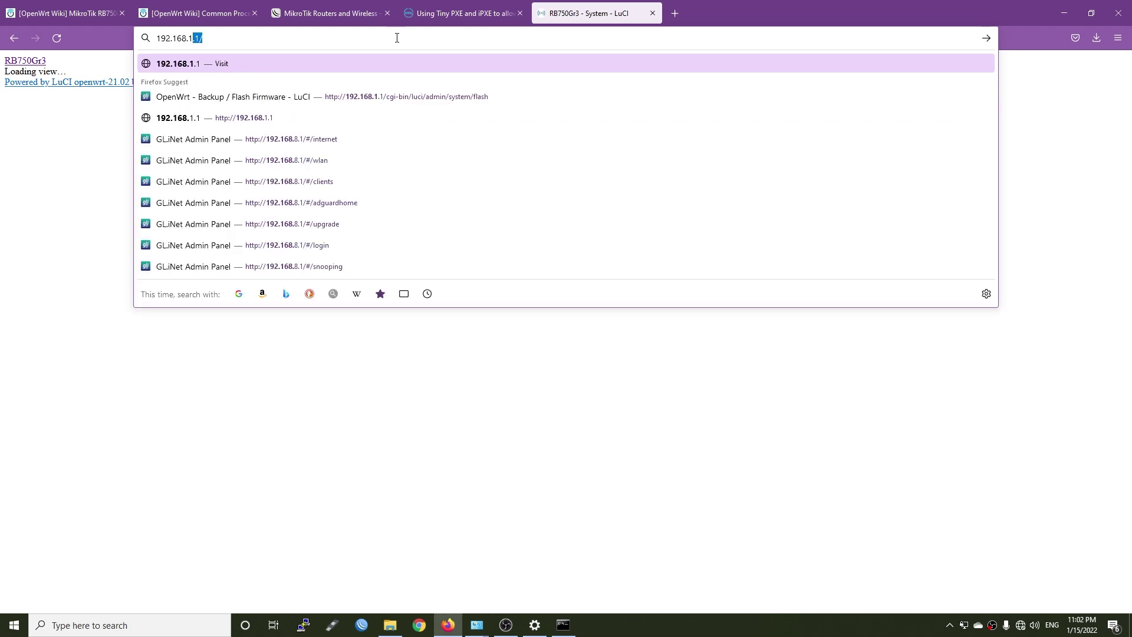
pyautogui.press('Return')
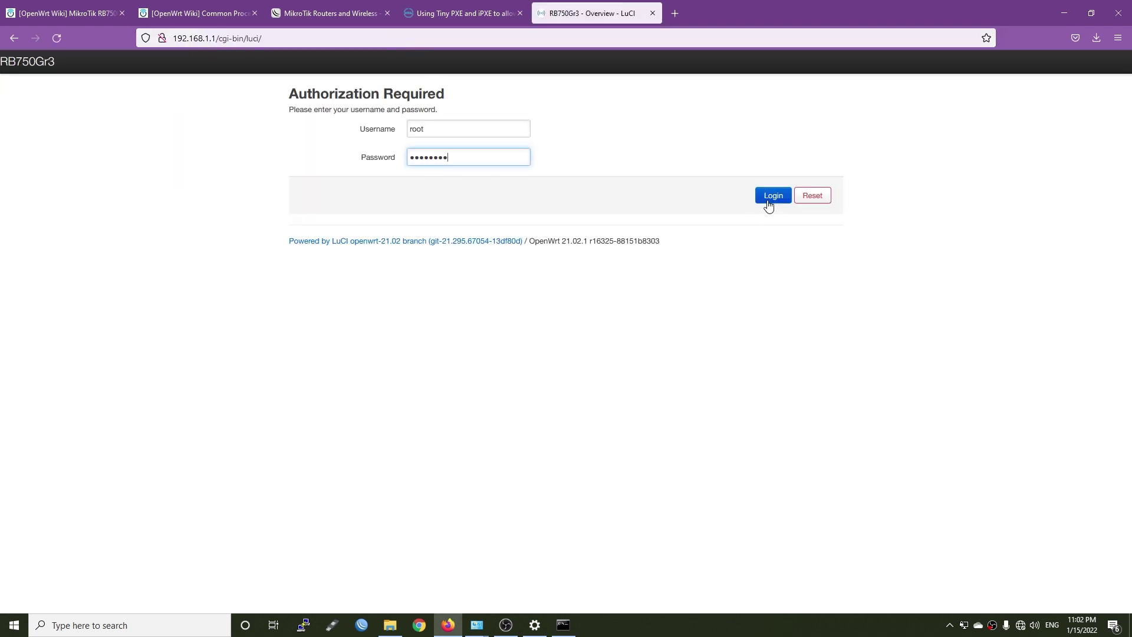
pyautogui.click(771, 197)
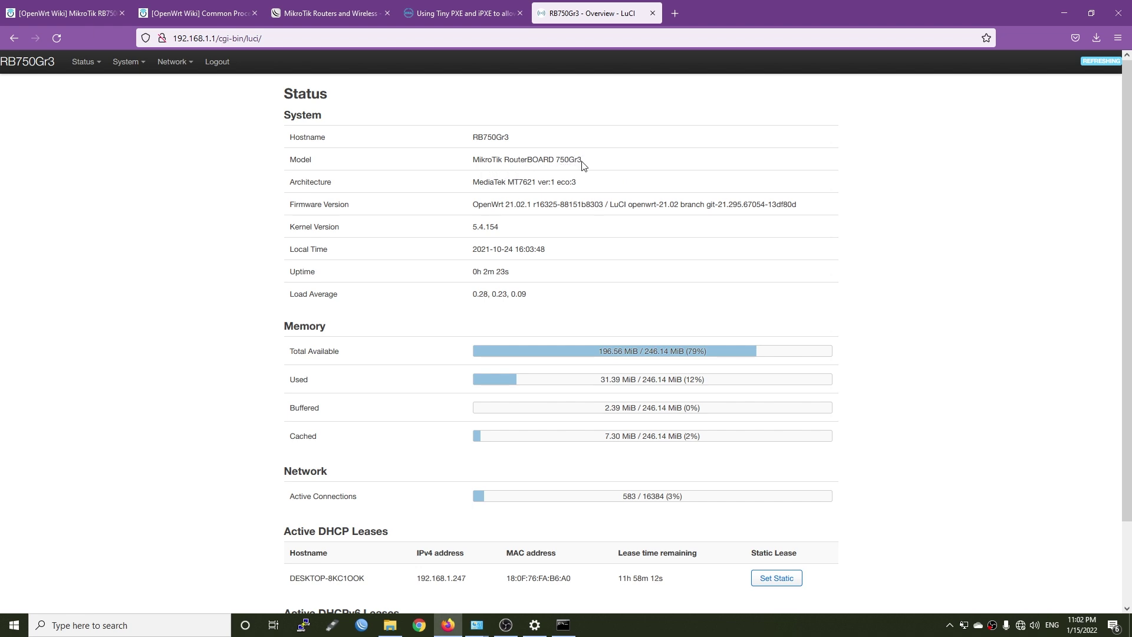
pyautogui.scroll(-2, 575, 197)
pyautogui.scroll(2, 613, 198)
# Add a new device configuration of type VLAN (802.1q) on base device wan
pyautogui.moveTo(177, 64)
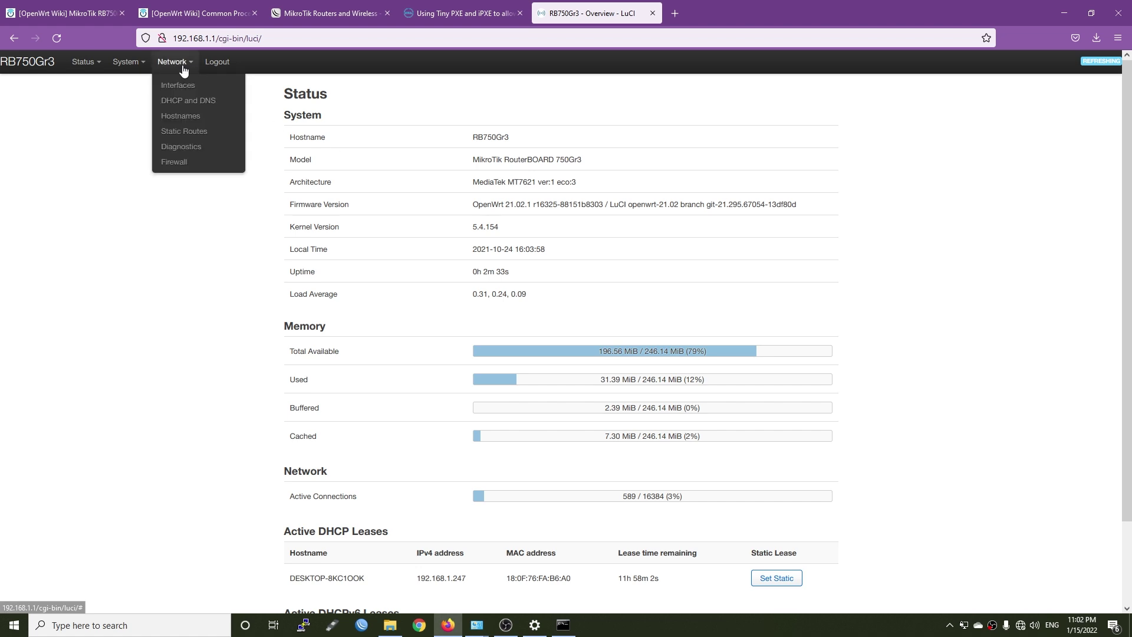
pyautogui.click(180, 89)
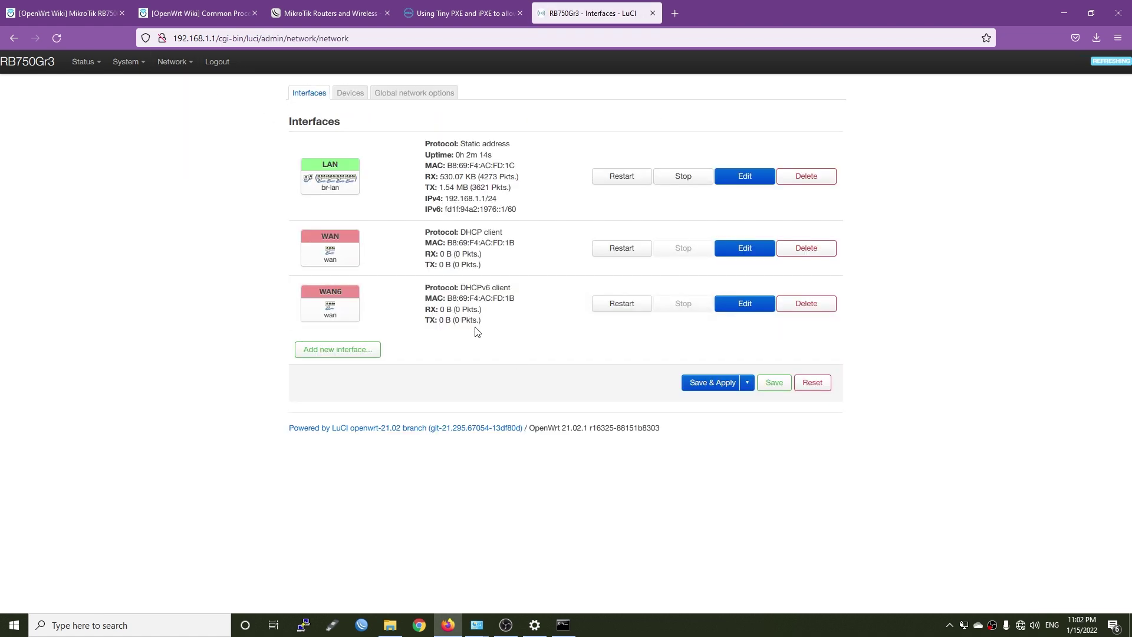
pyautogui.click(351, 94)
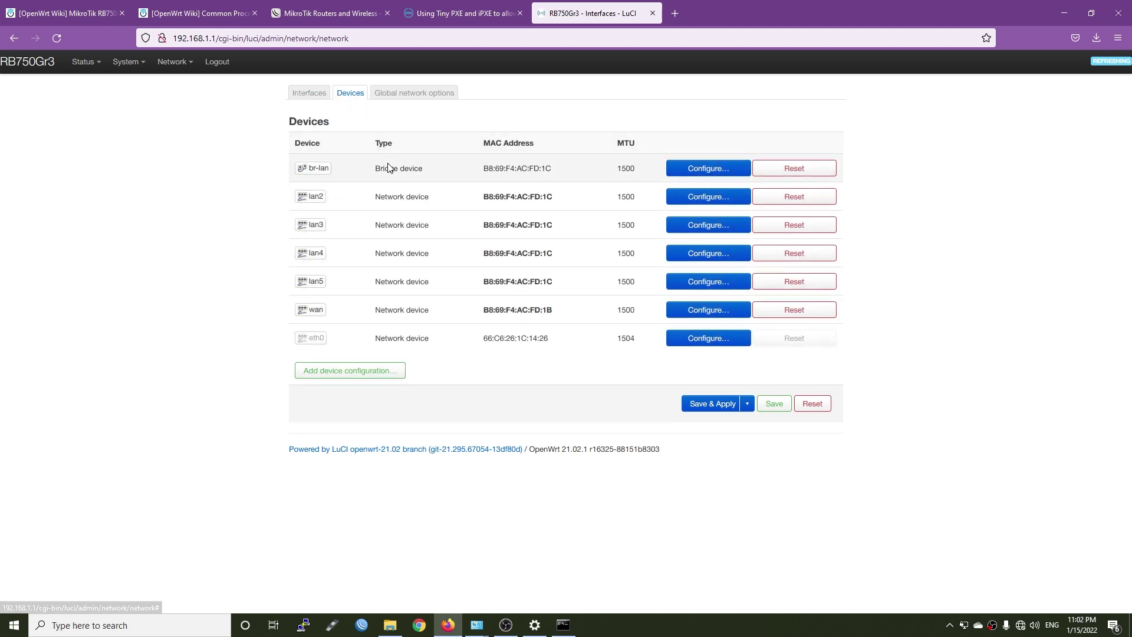
pyautogui.moveTo(318, 203)
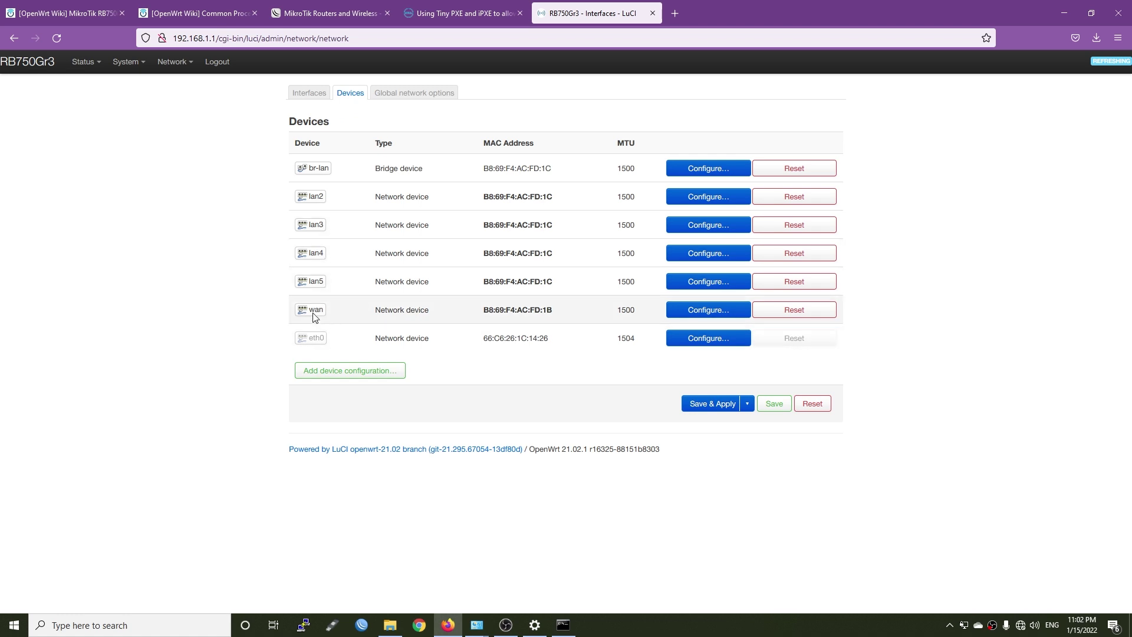
pyautogui.click(335, 373)
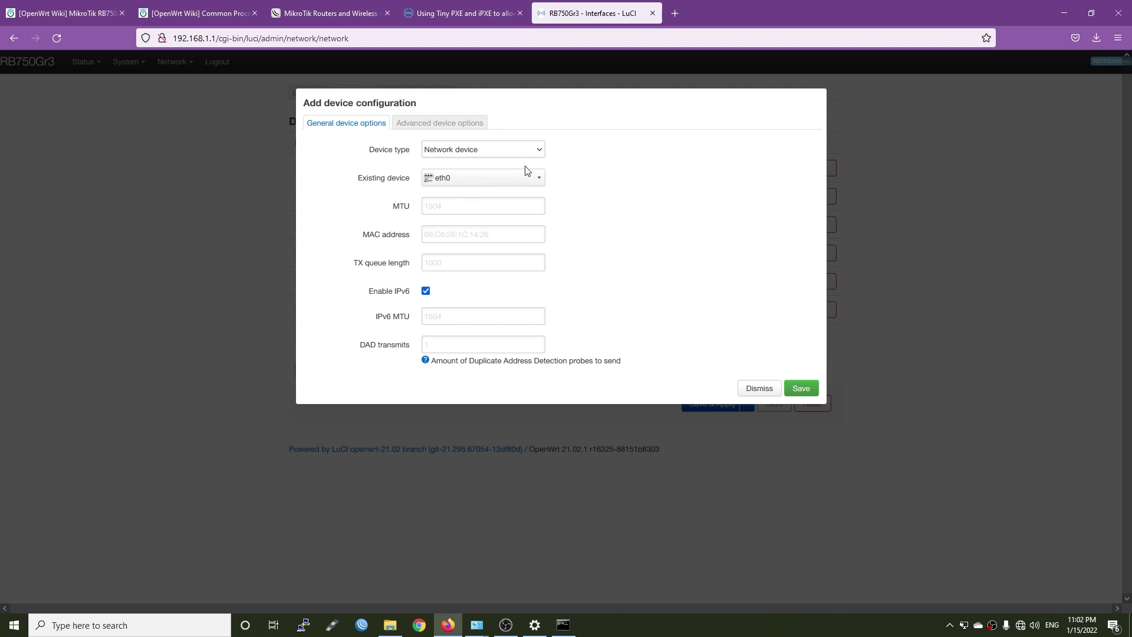
pyautogui.click(502, 154)
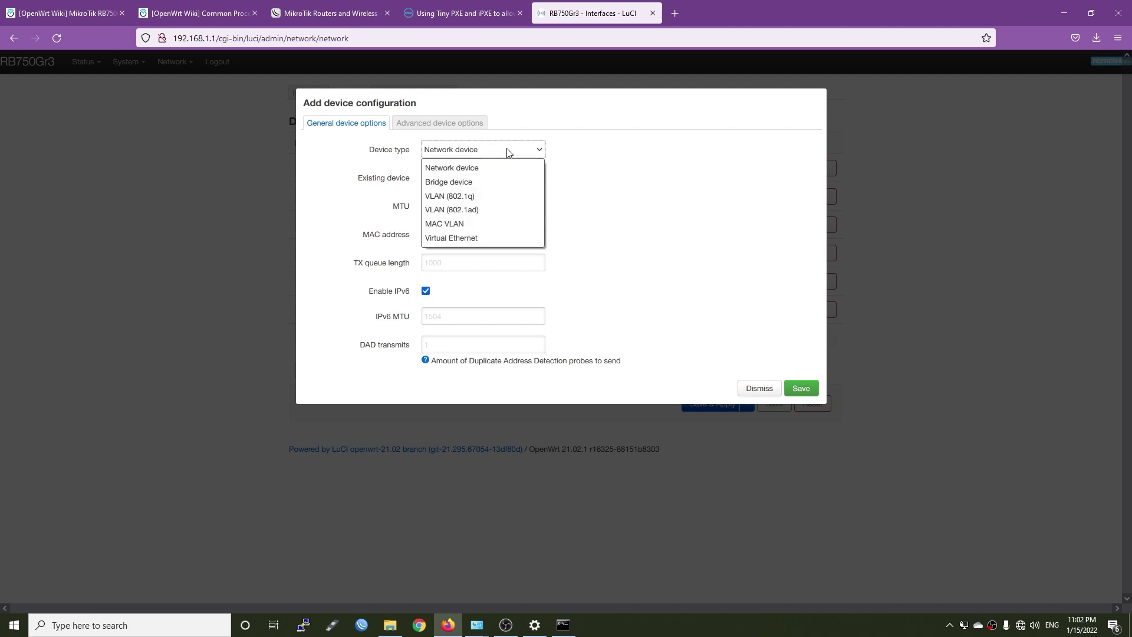
pyautogui.click(485, 201)
pyautogui.click(497, 179)
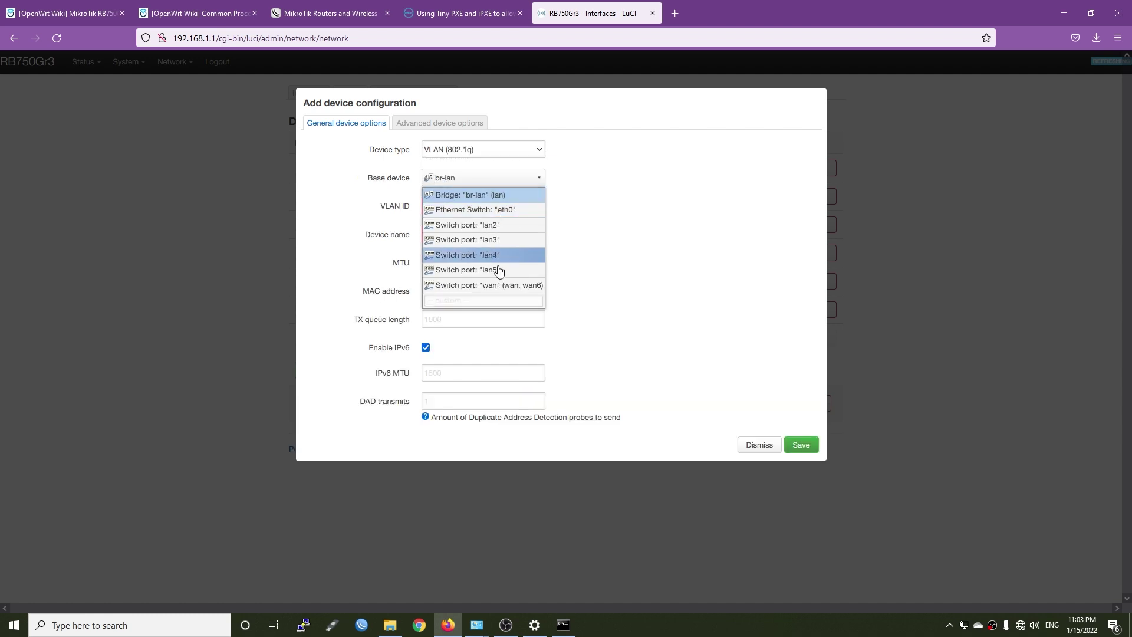
pyautogui.click(506, 285)
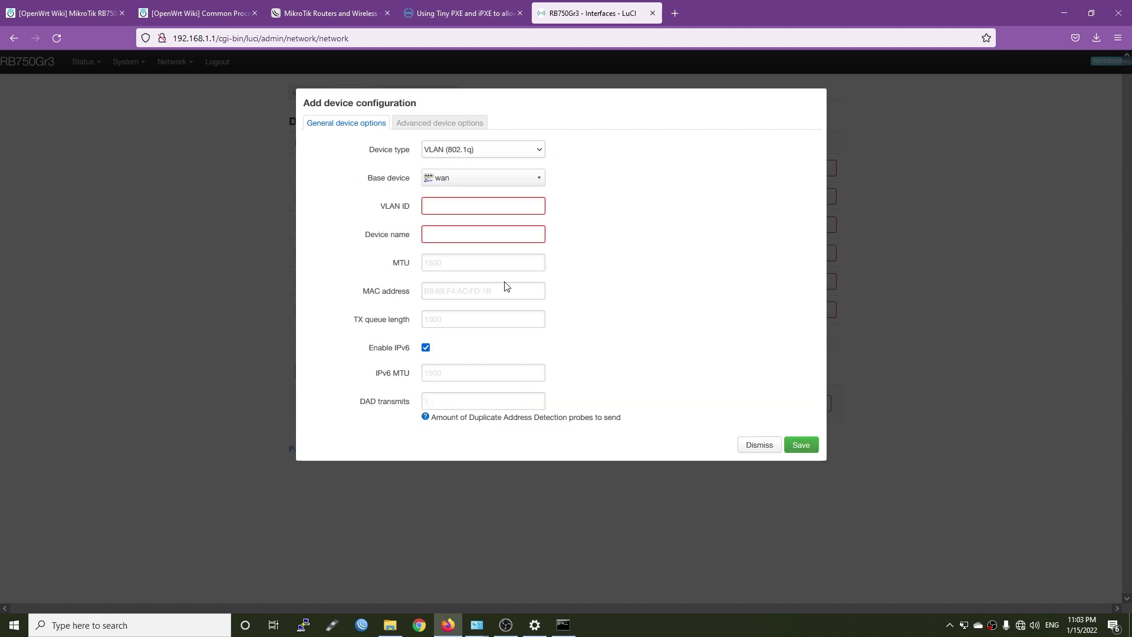
# Give it VLAN ID 35 named wan.35, save it, and apply the changes
pyautogui.click(487, 205)
pyautogui.write('35')
pyautogui.press('Tab')
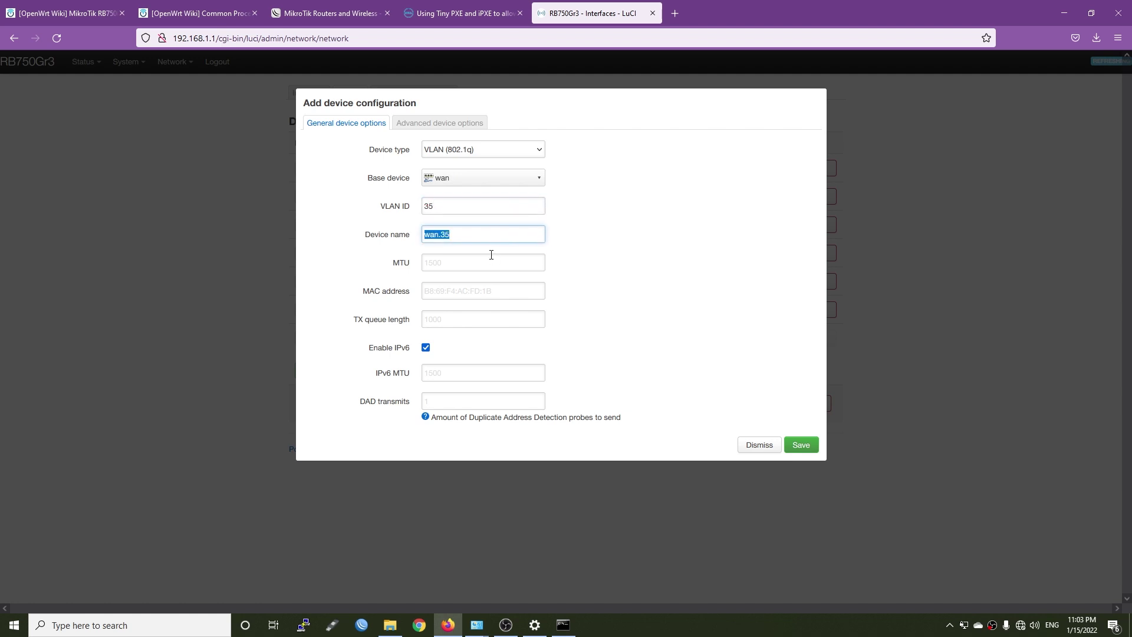
pyautogui.click(599, 263)
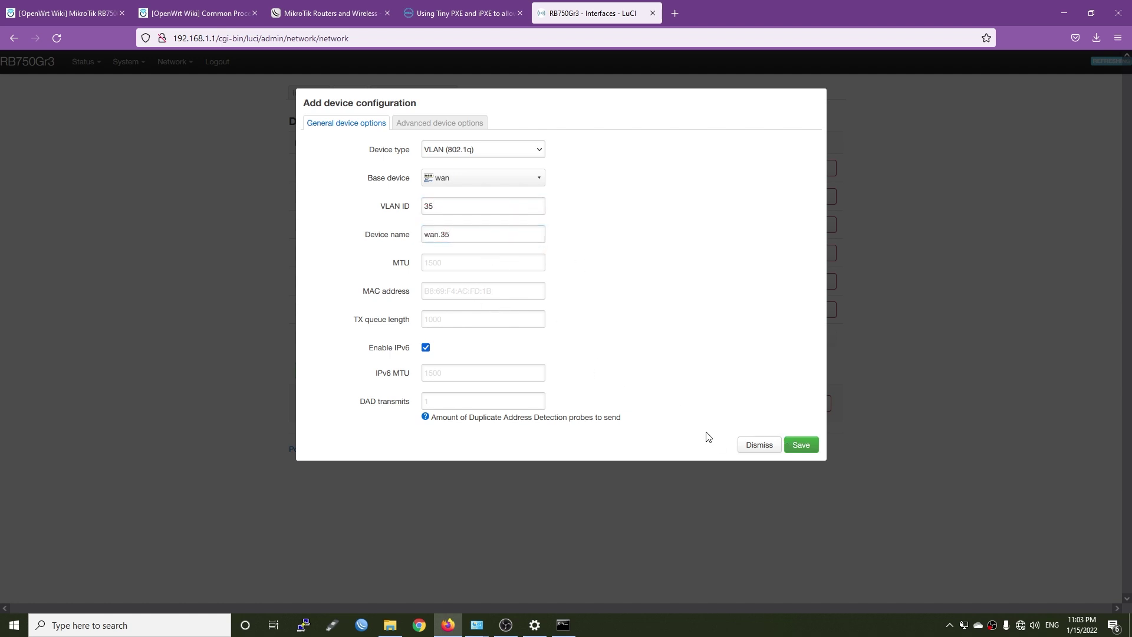
pyautogui.click(801, 445)
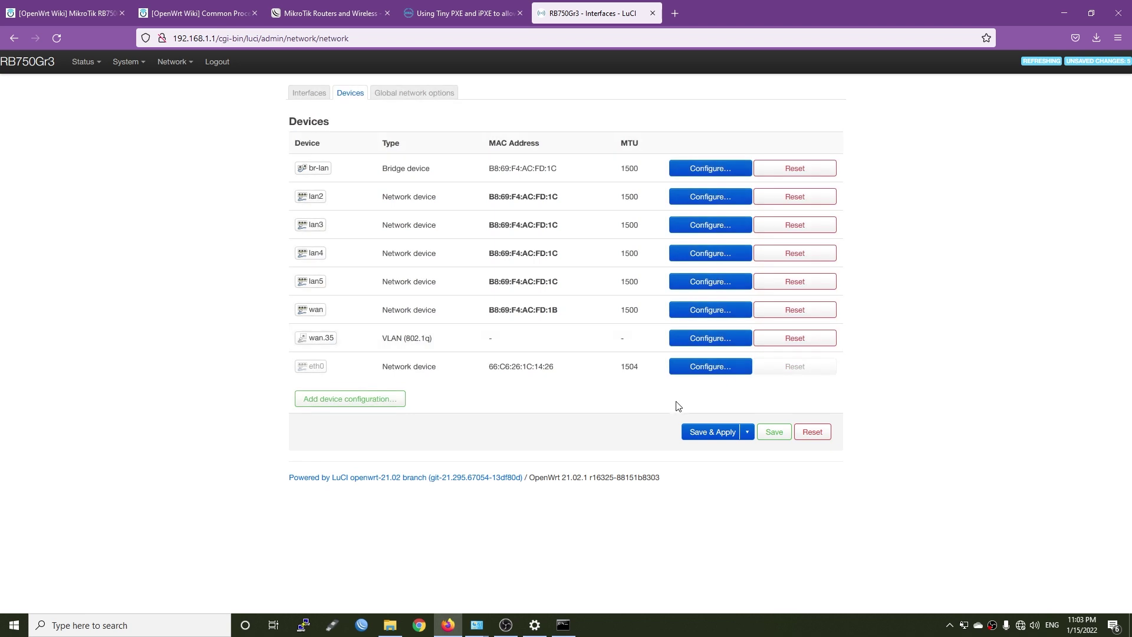
pyautogui.click(699, 436)
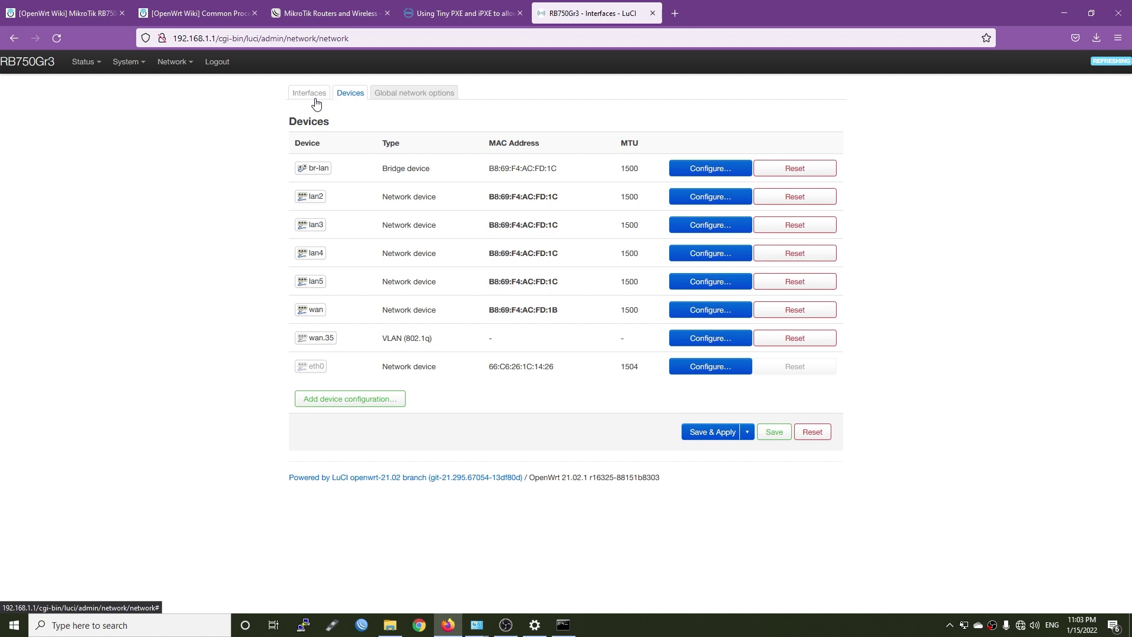
# Switch the WAN interface protocol to PPPoE on device wan.35
pyautogui.click(317, 101)
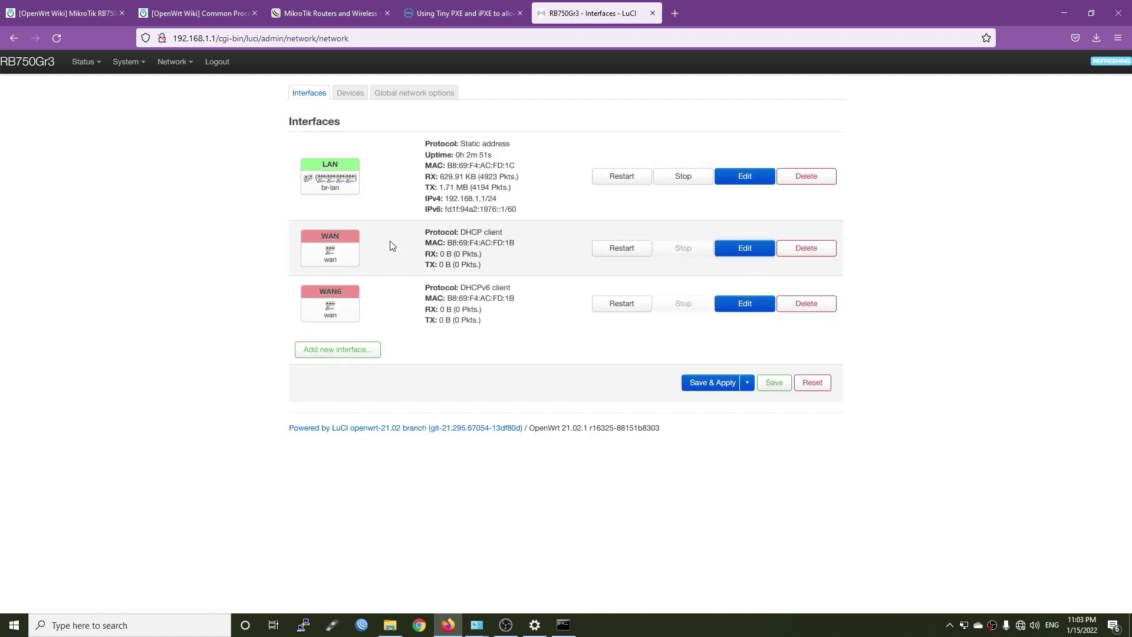
pyautogui.moveTo(343, 233); pyautogui.dragTo(316, 234)
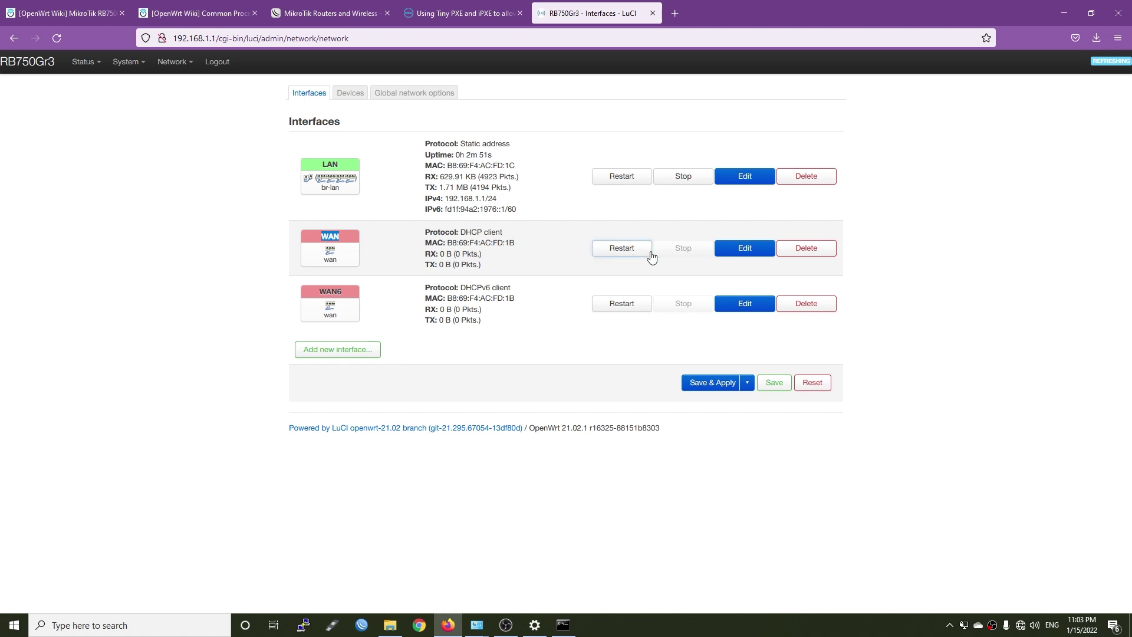
pyautogui.click(746, 250)
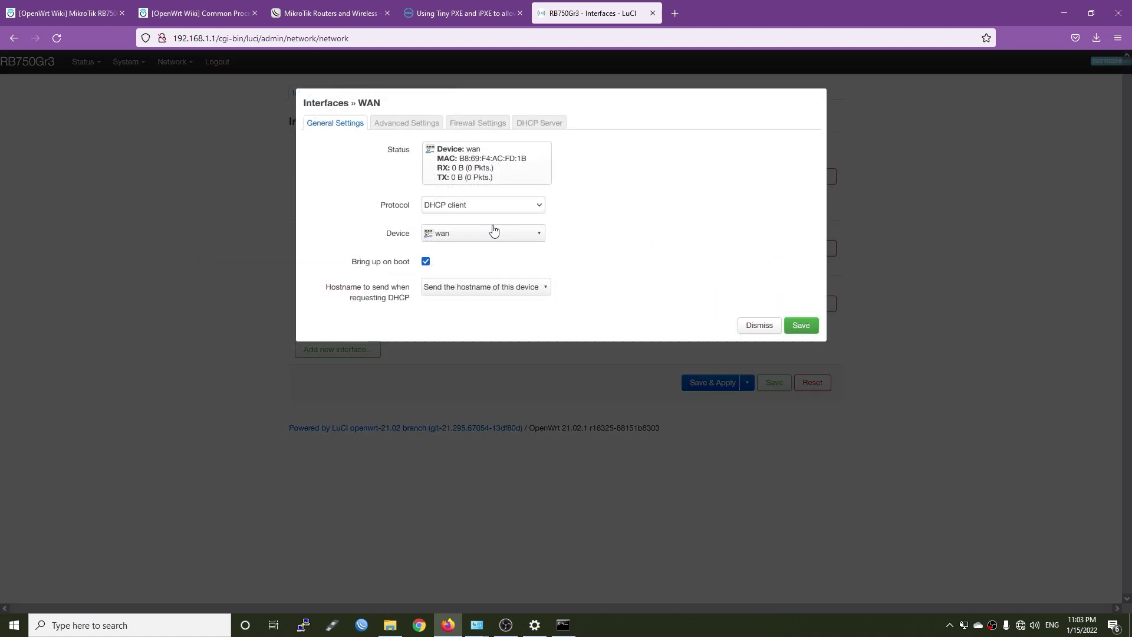
pyautogui.click(519, 210)
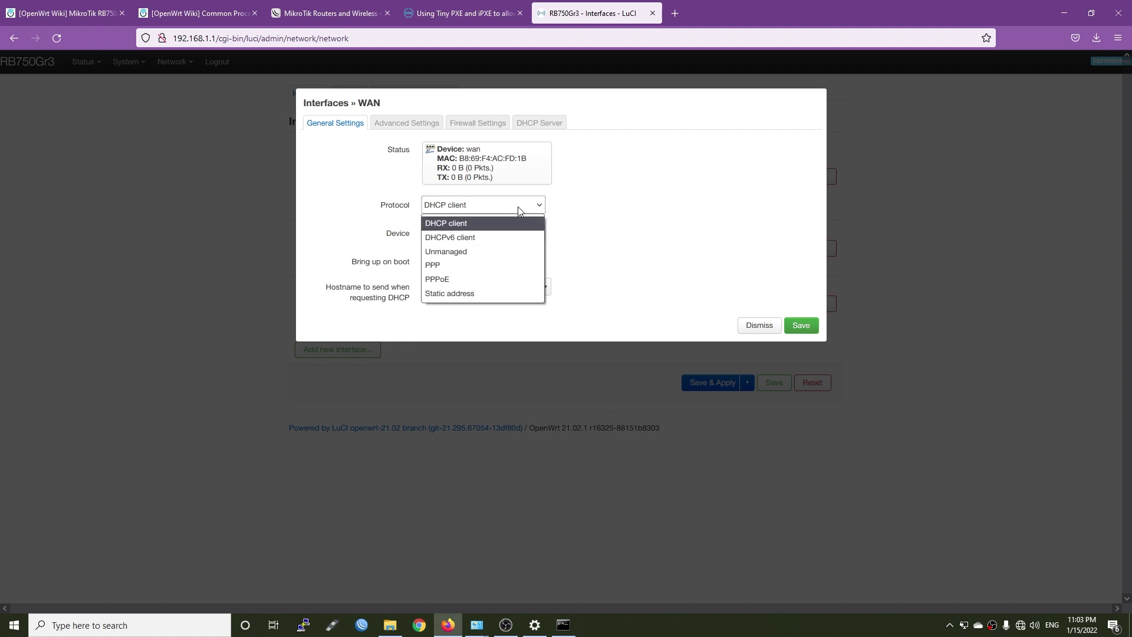
pyautogui.click(488, 280)
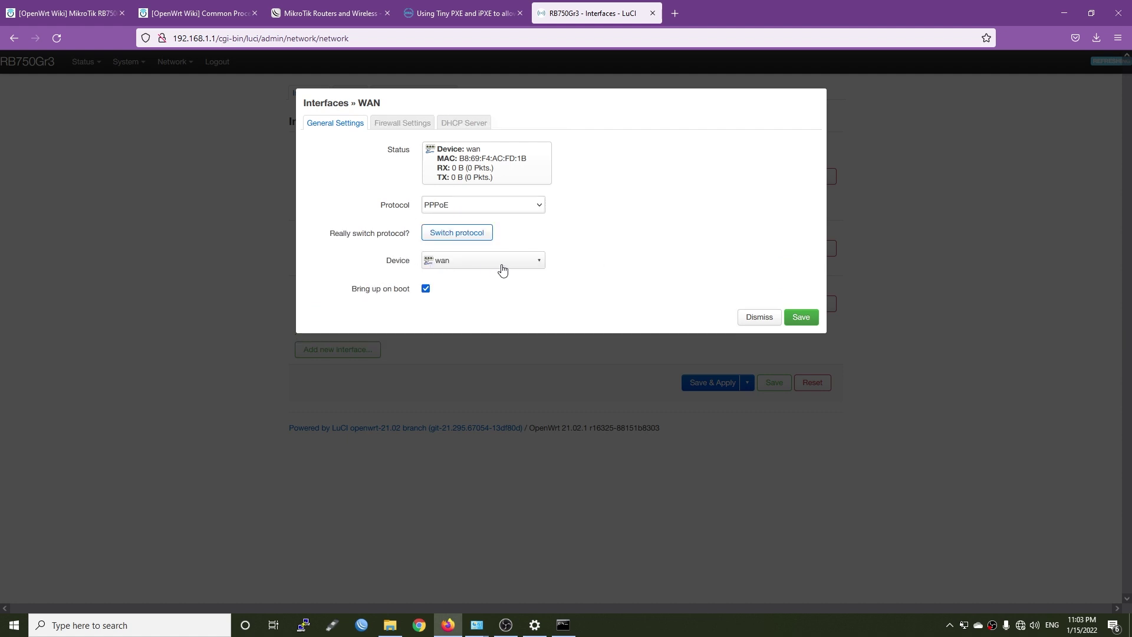
pyautogui.click(459, 233)
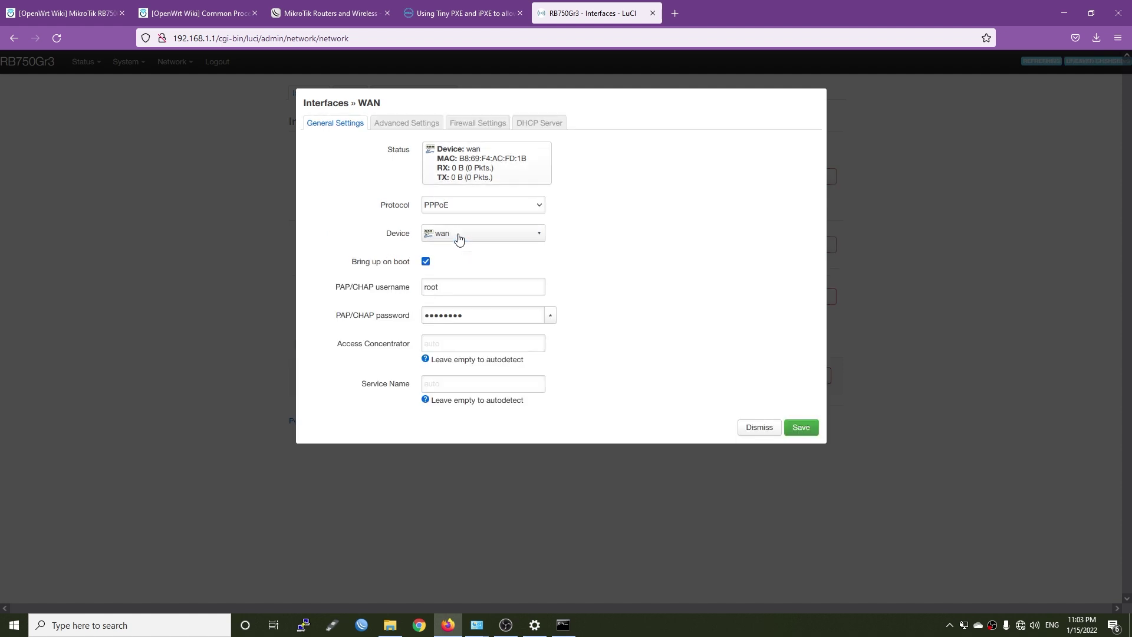
pyautogui.click(489, 240)
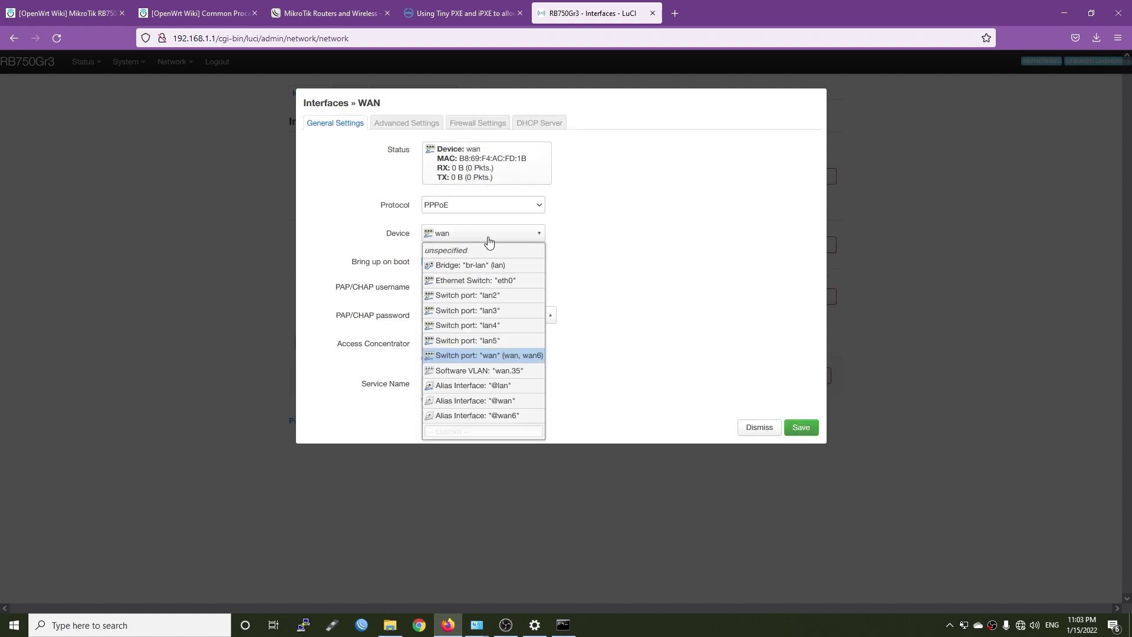
pyautogui.click(511, 371)
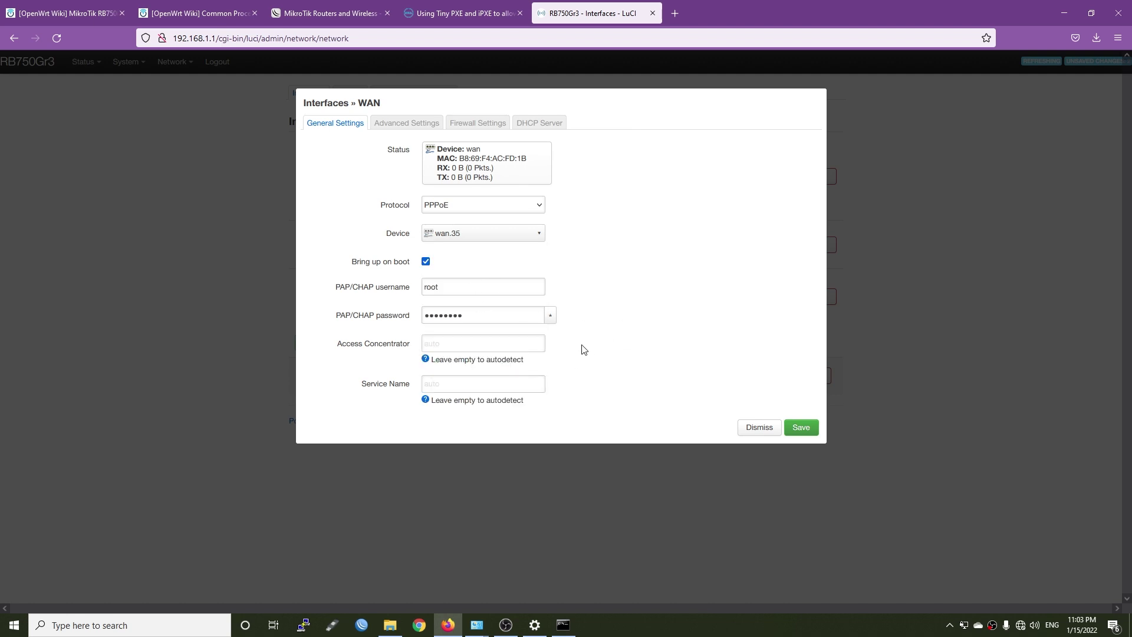
# Fill in the ISP's PPPoE username and password, keep the wan firewall zone, and save
pyautogui.hotkey('ctrl', 'alt', 'a')
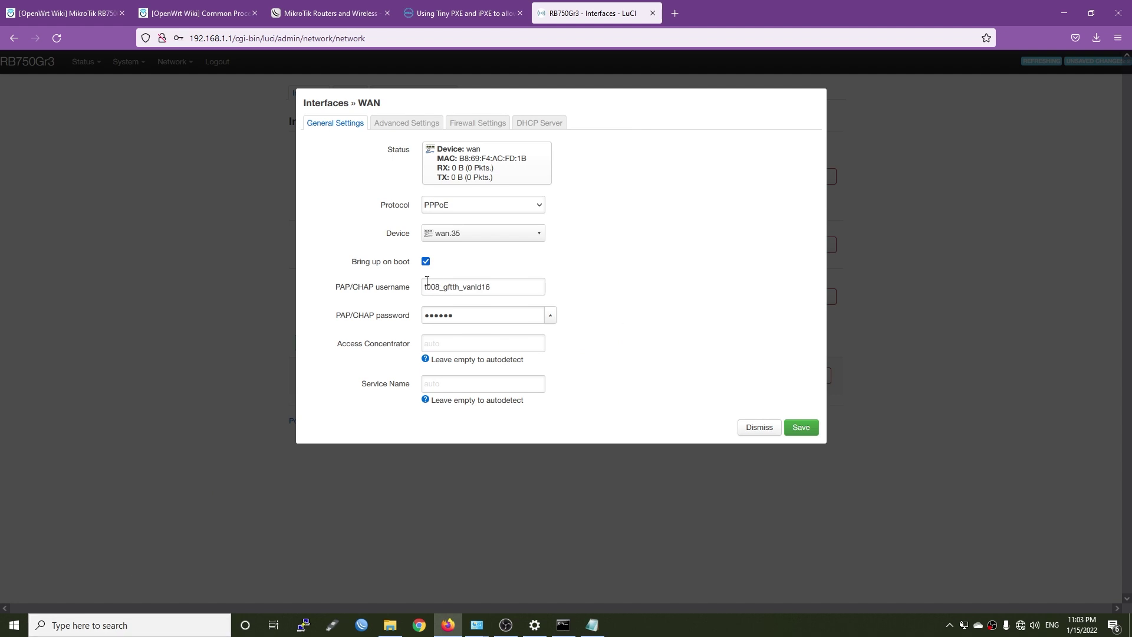
pyautogui.click(401, 122)
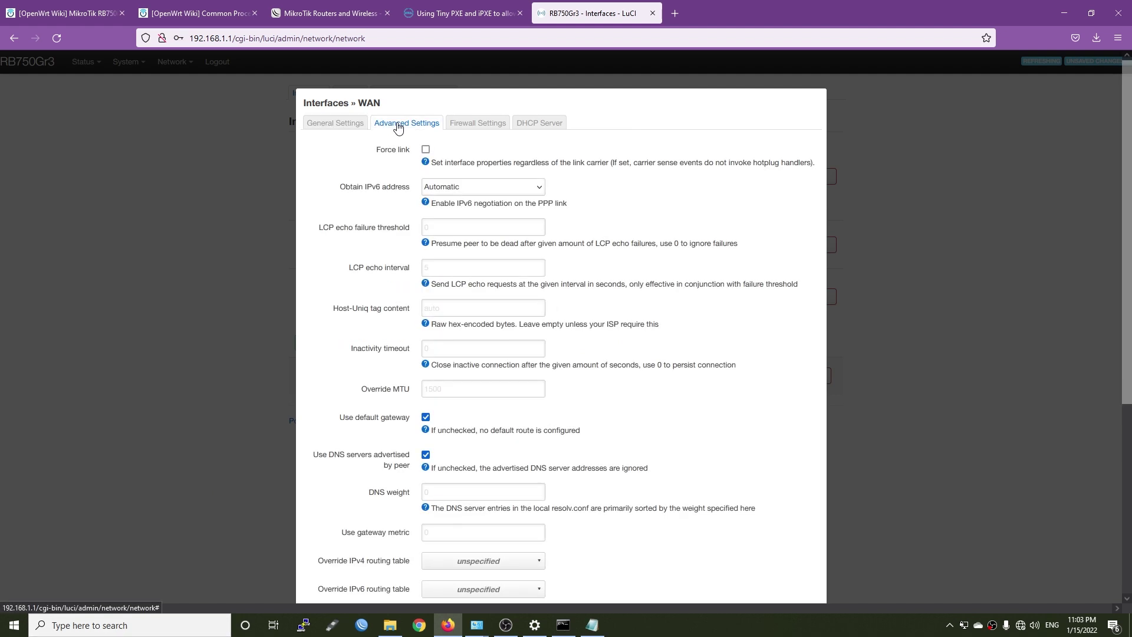
pyautogui.click(472, 124)
pyautogui.click(484, 151)
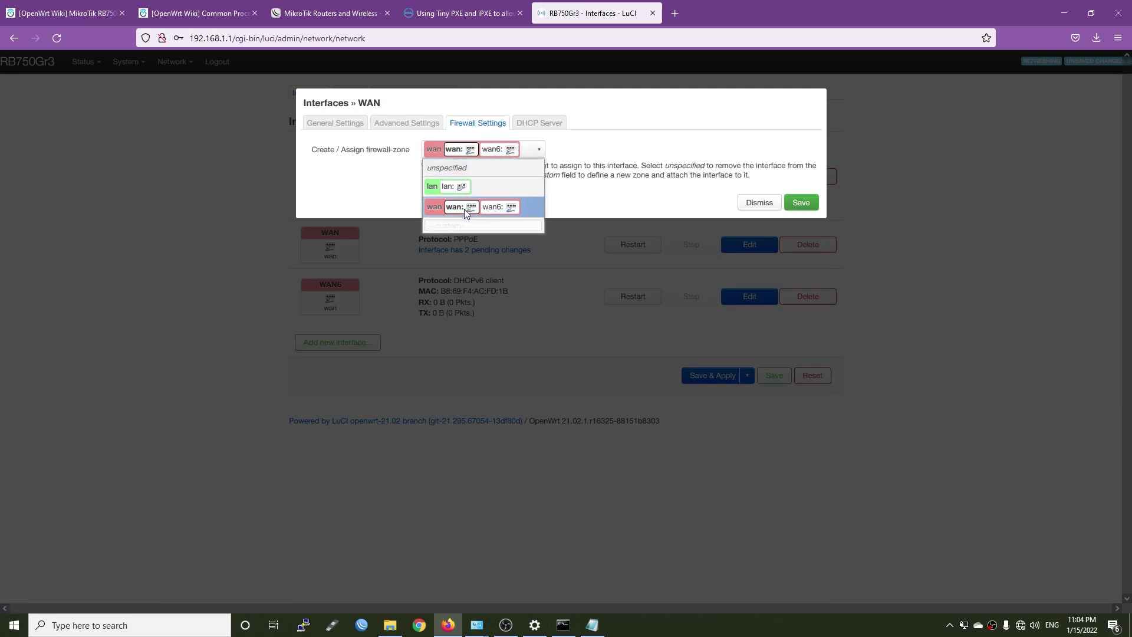
pyautogui.click(535, 125)
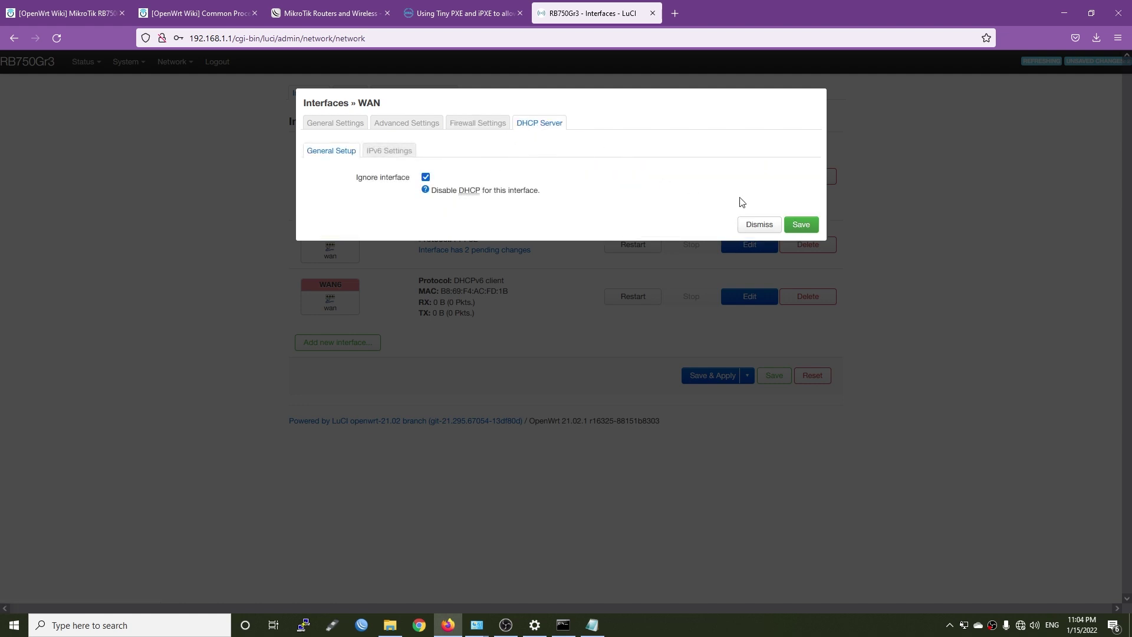
pyautogui.click(800, 227)
pyautogui.click(139, 352)
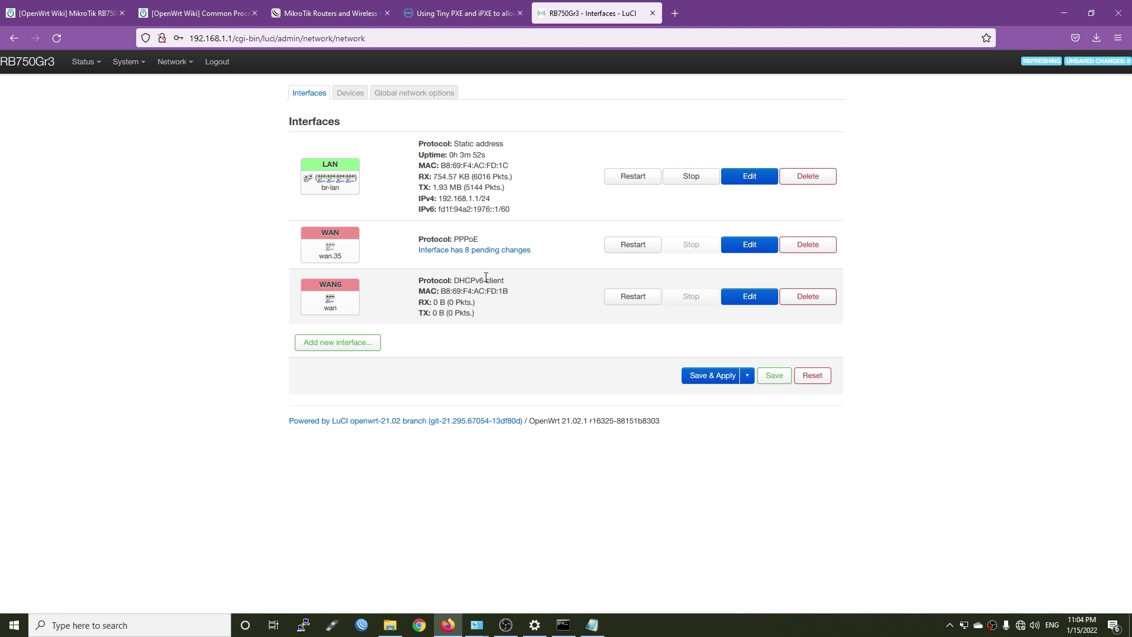
# Delete the WAN6 interface and apply all pending network changes
pyautogui.click(804, 296)
pyautogui.click(705, 371)
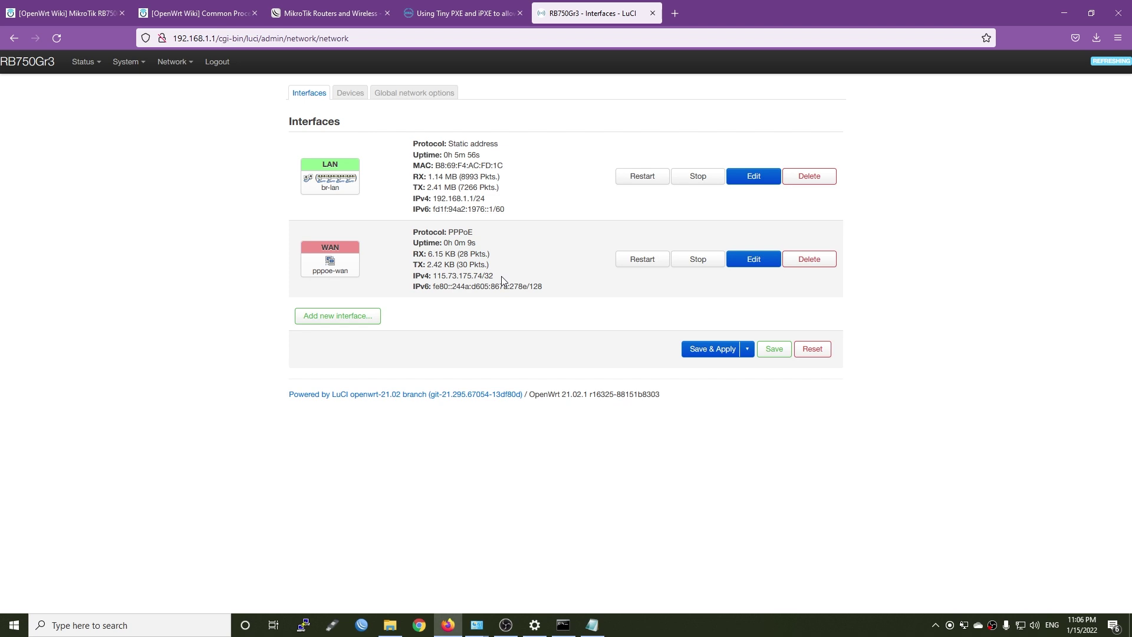
# Review the WAN's new IPv4 address and the WAN_6 interface, then open Windows Start
pyautogui.moveTo(497, 275); pyautogui.dragTo(435, 275)
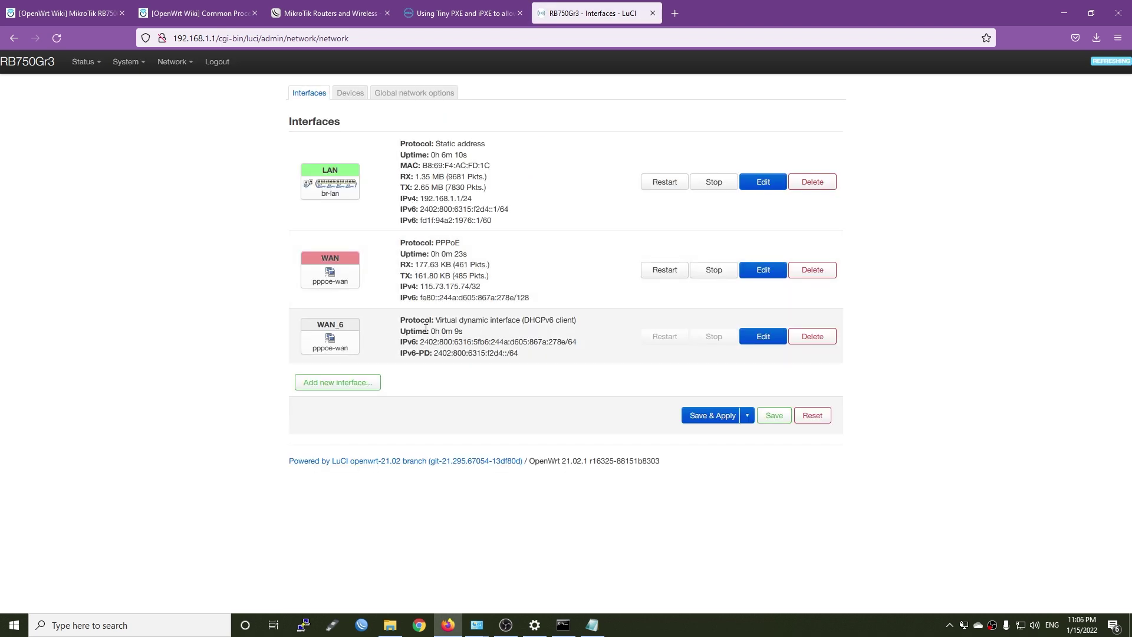
pyautogui.moveTo(355, 329); pyautogui.dragTo(304, 329)
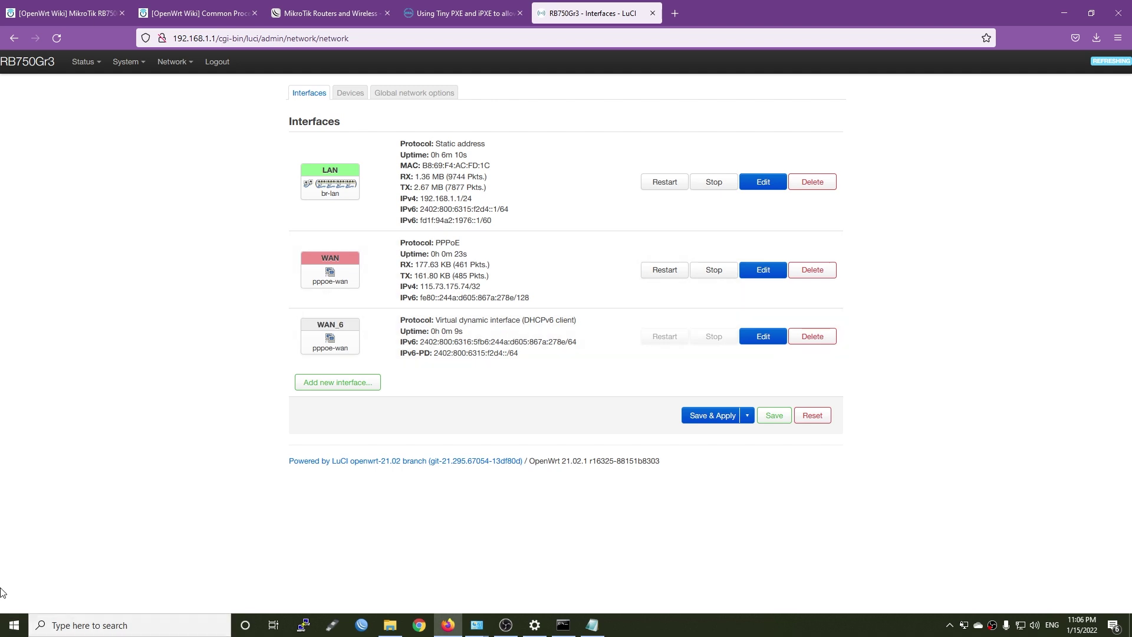
pyautogui.click(13, 624)
# Launch Speedtest and test the PPPoE link: 2 ms ping, 373.26 Mbps down, 213.48 Mbps up
pyautogui.write('speed')
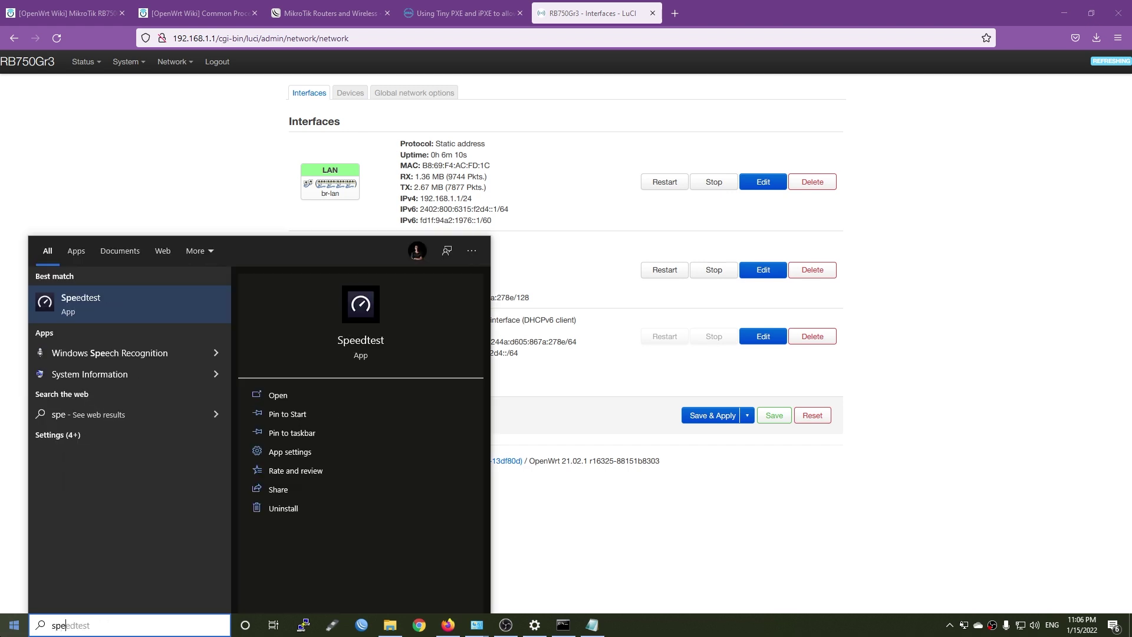
pyautogui.press('Return')
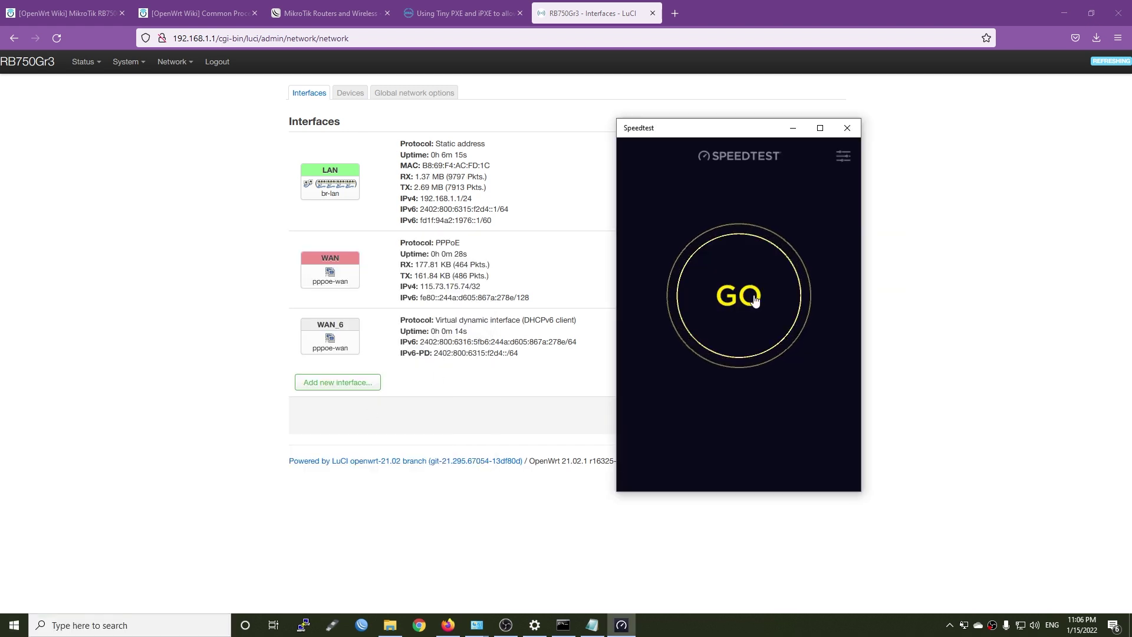
pyautogui.moveTo(725, 132); pyautogui.dragTo(843, 97)
pyautogui.click(868, 286)
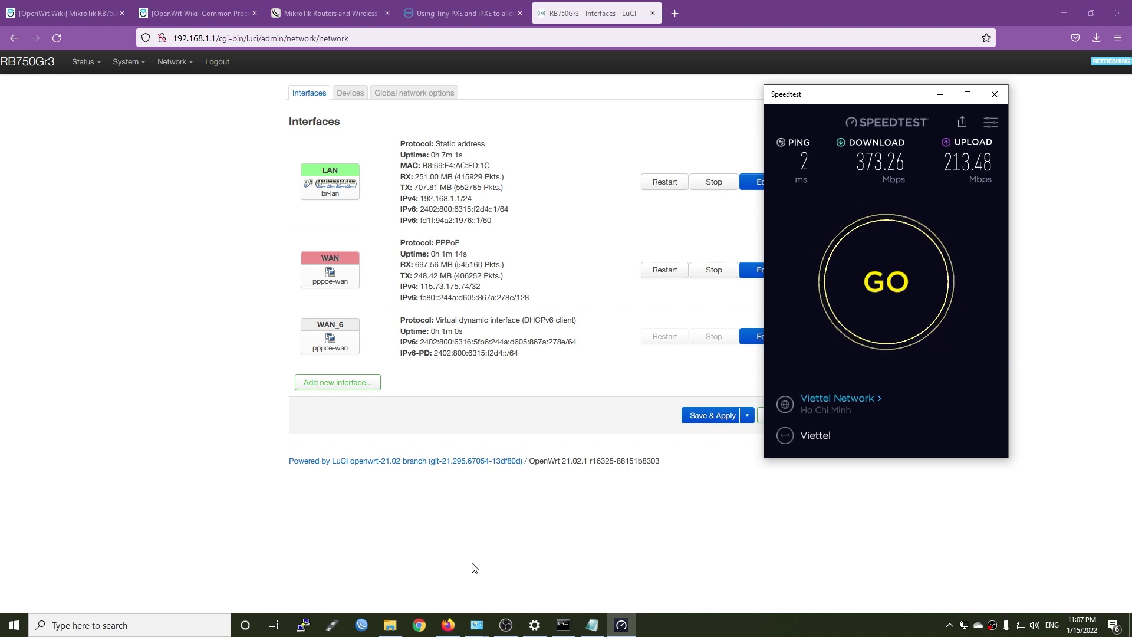
# SSH into the router at 192.168.1.1, accept its host key and log in as root
pyautogui.click(303, 626)
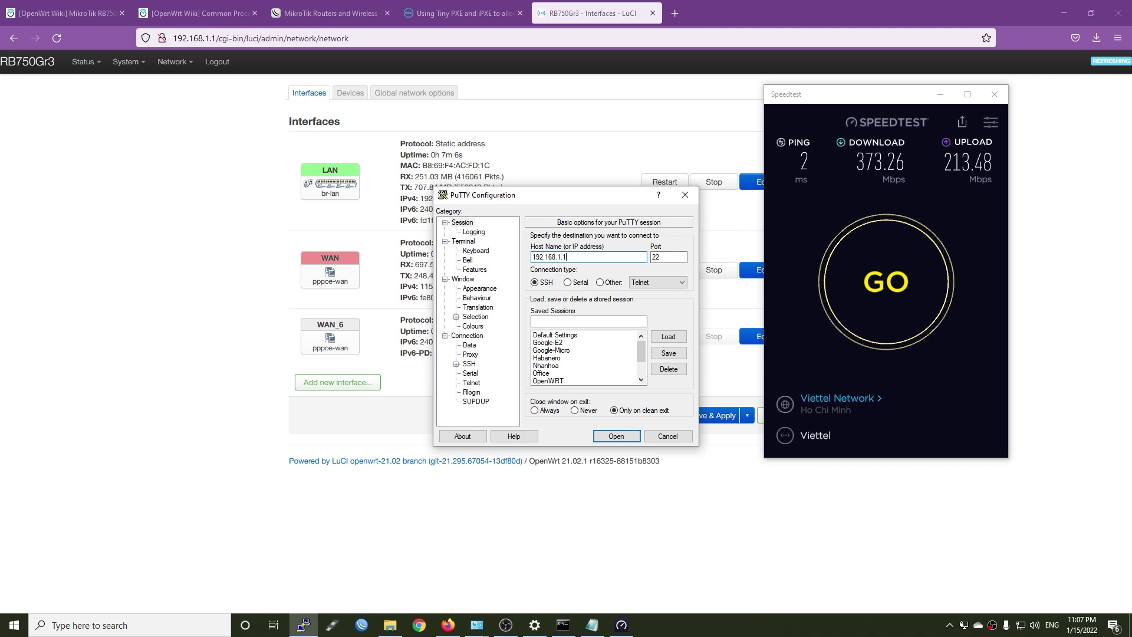
pyautogui.press('Return')
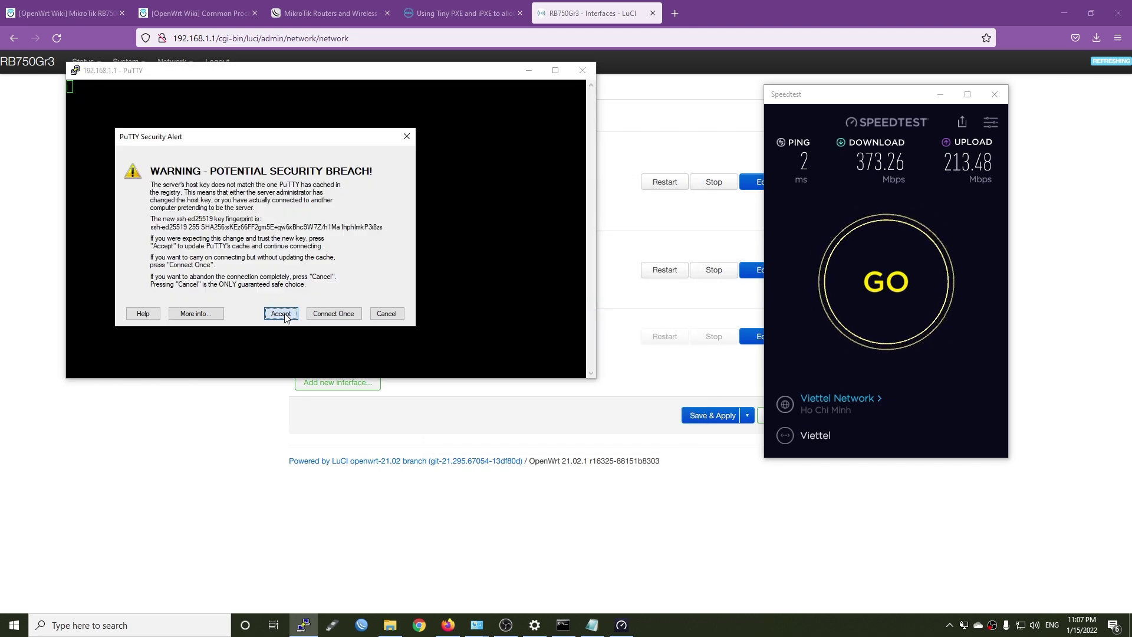
pyautogui.click(281, 313)
pyautogui.press('super+Home')
pyautogui.moveTo(264, 70); pyautogui.dragTo(386, 136)
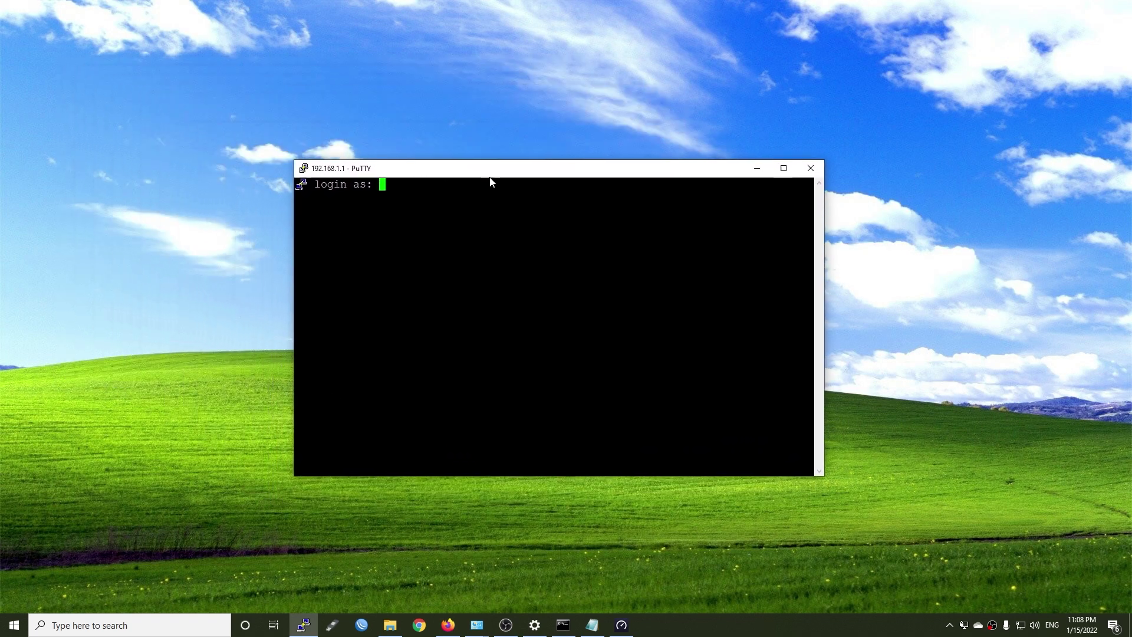
pyautogui.moveTo(490, 177); pyautogui.dragTo(495, 172)
pyautogui.write('root')
pyautogui.press('Return')
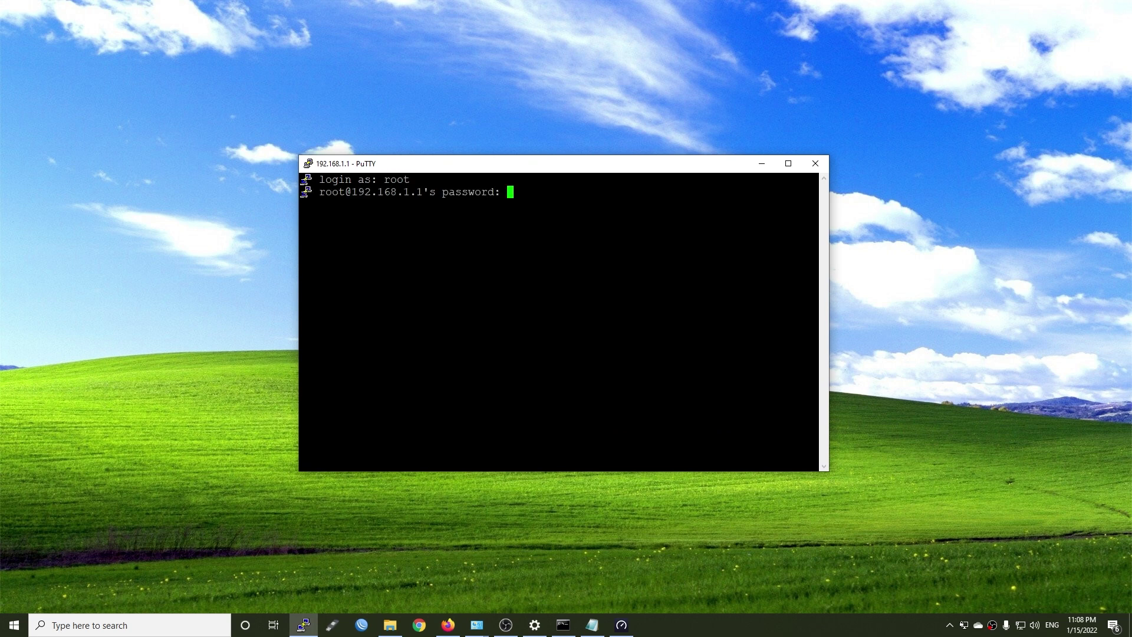
pyautogui.press('Return')
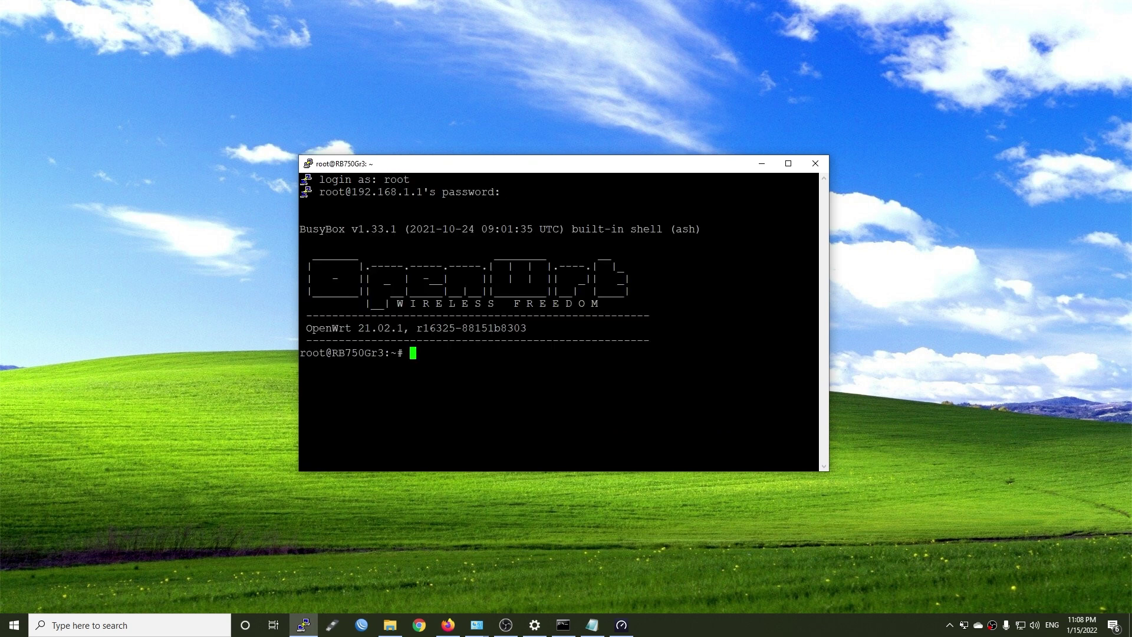
# Run 'opkg update' to refresh package lists, then 'opkg install htop'
pyautogui.write('opkg update')
pyautogui.press('Return')
pyautogui.moveTo(503, 167); pyautogui.dragTo(423, 82)
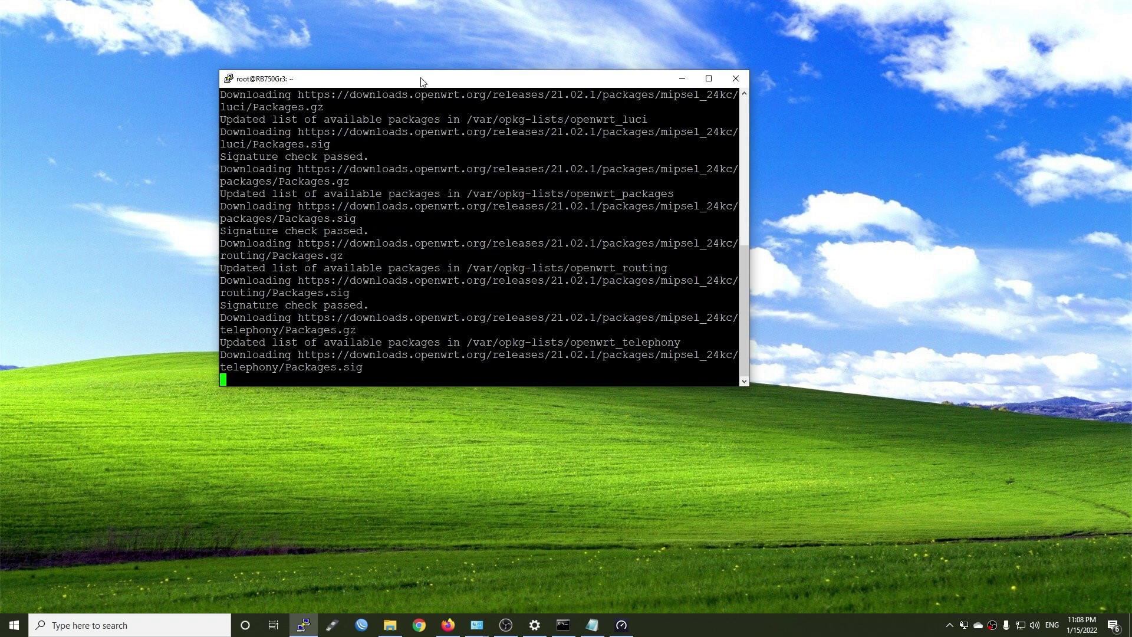
pyautogui.write('opkg ')
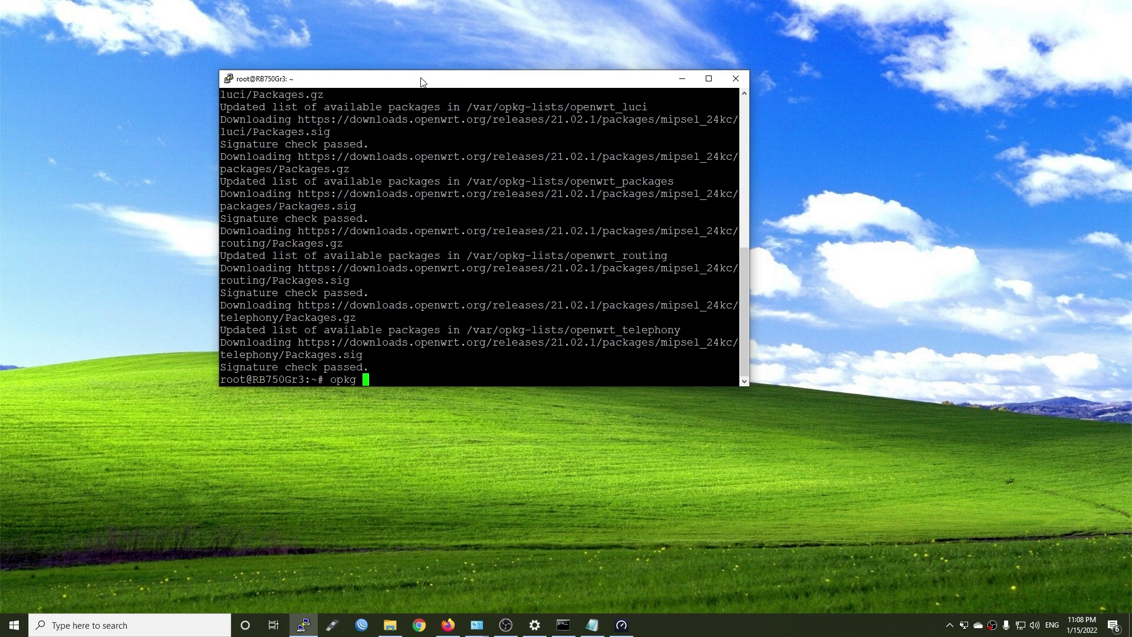
pyautogui.write('install htop')
pyautogui.press('Return')
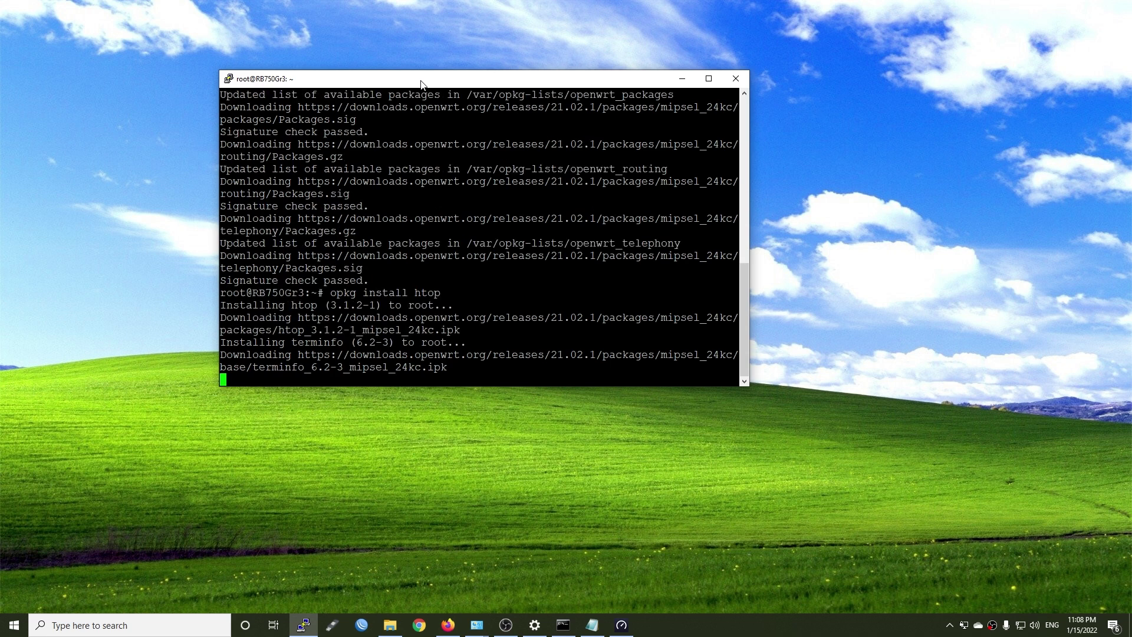
# Open a second PuTTY session to 192.168.1.1, log in as root and run top
pyautogui.rightClick(308, 624)
pyautogui.click(273, 568)
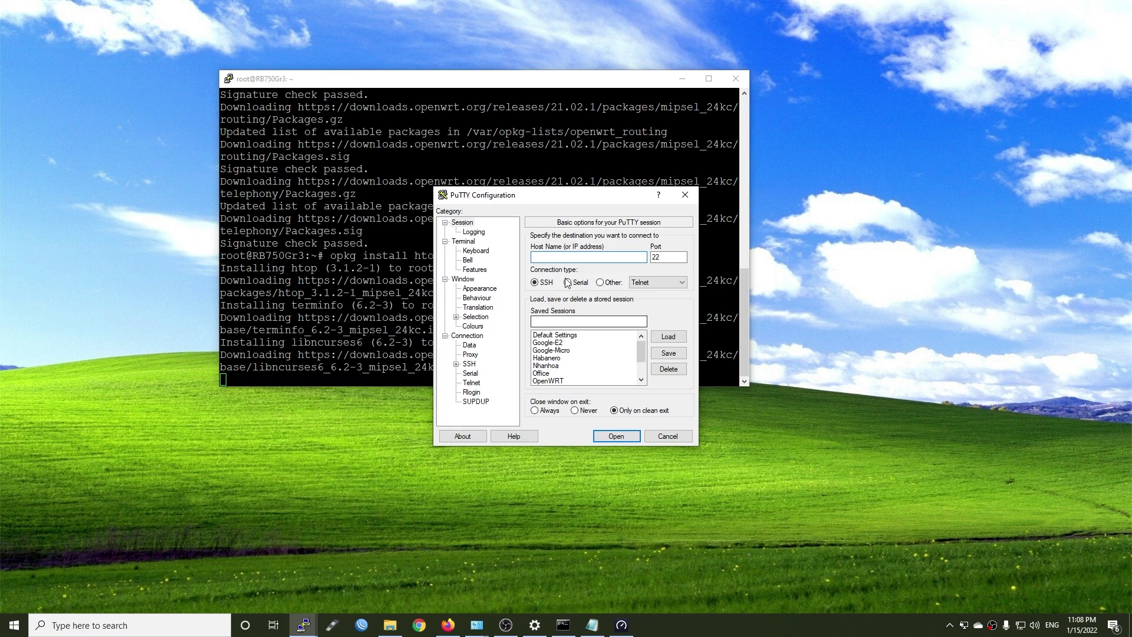
pyautogui.write('192.168.1.1')
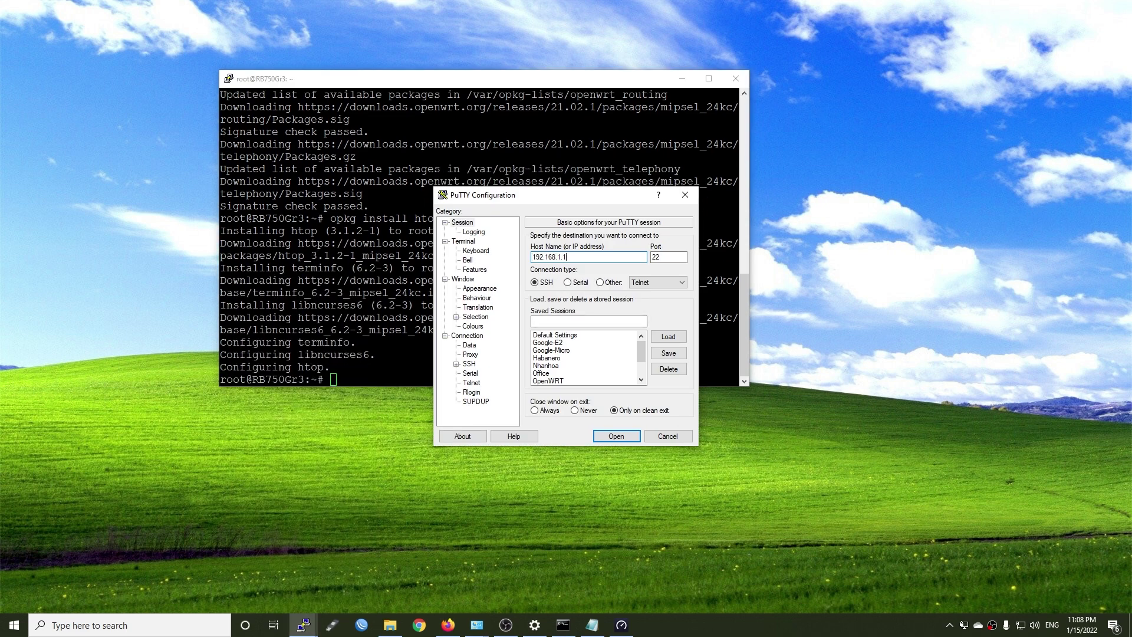
pyautogui.press('Return')
pyautogui.write('root')
pyautogui.press('Return')
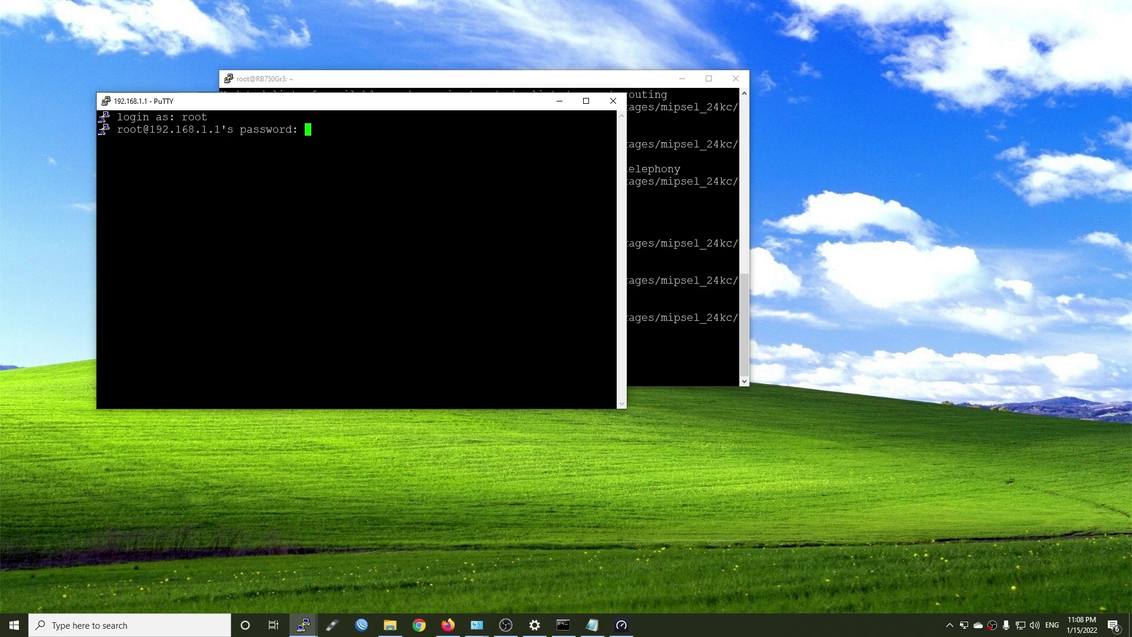
pyautogui.press('Return')
pyautogui.write('top')
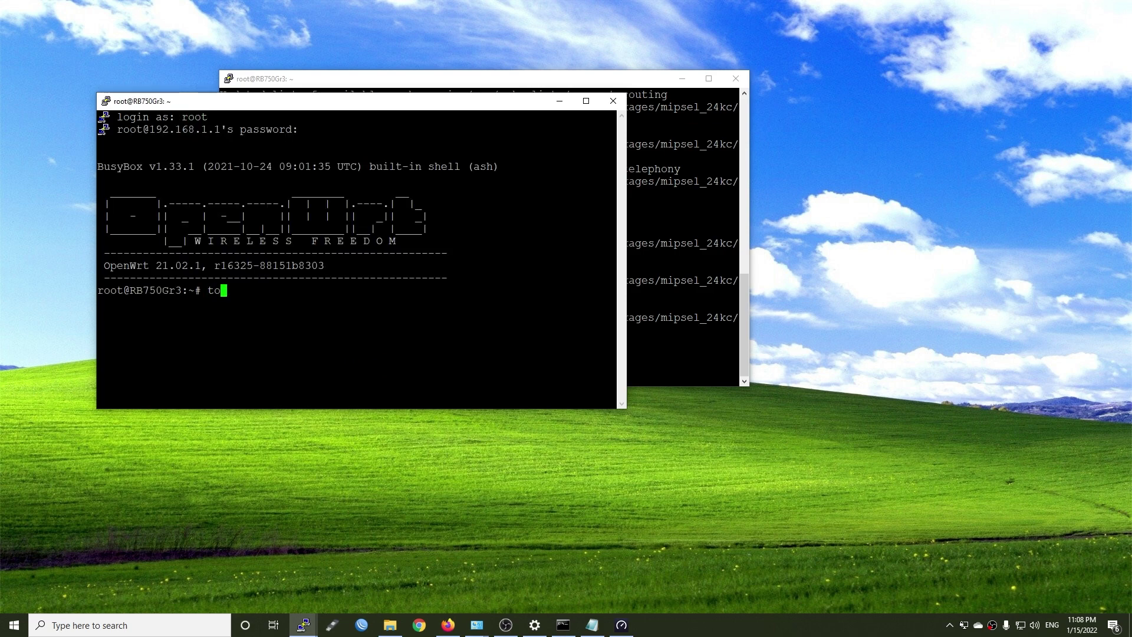
pyautogui.press('Return')
# Stack the two terminals, run htop in the upper one, and place Speedtest beside them
pyautogui.moveTo(431, 106); pyautogui.dragTo(441, 312)
pyautogui.click(428, 78)
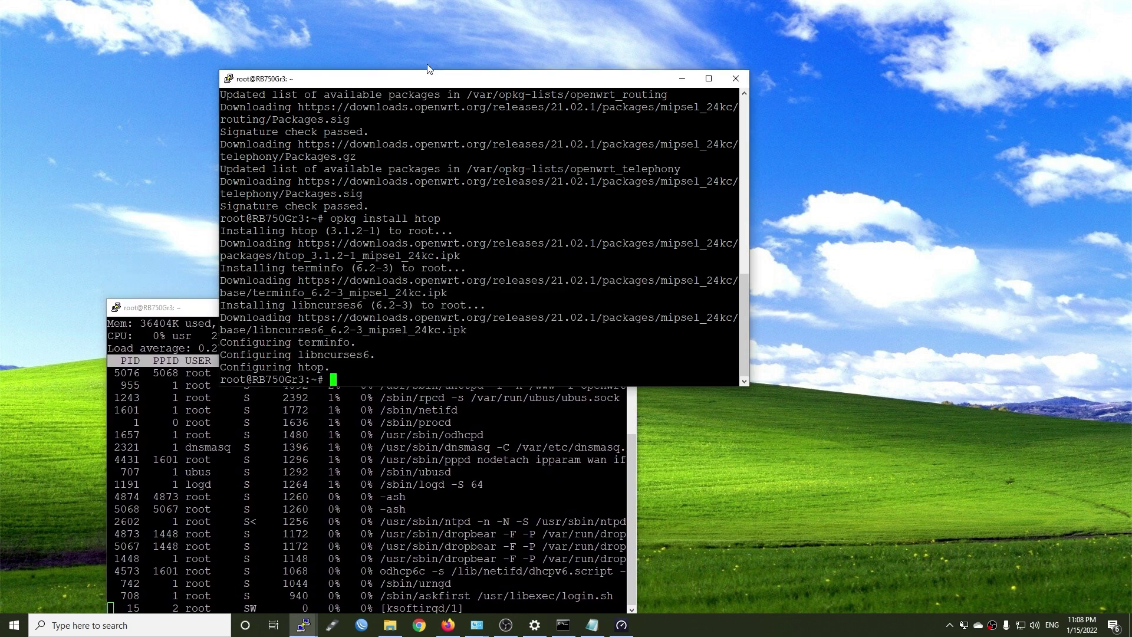
pyautogui.doubleClick(421, 81)
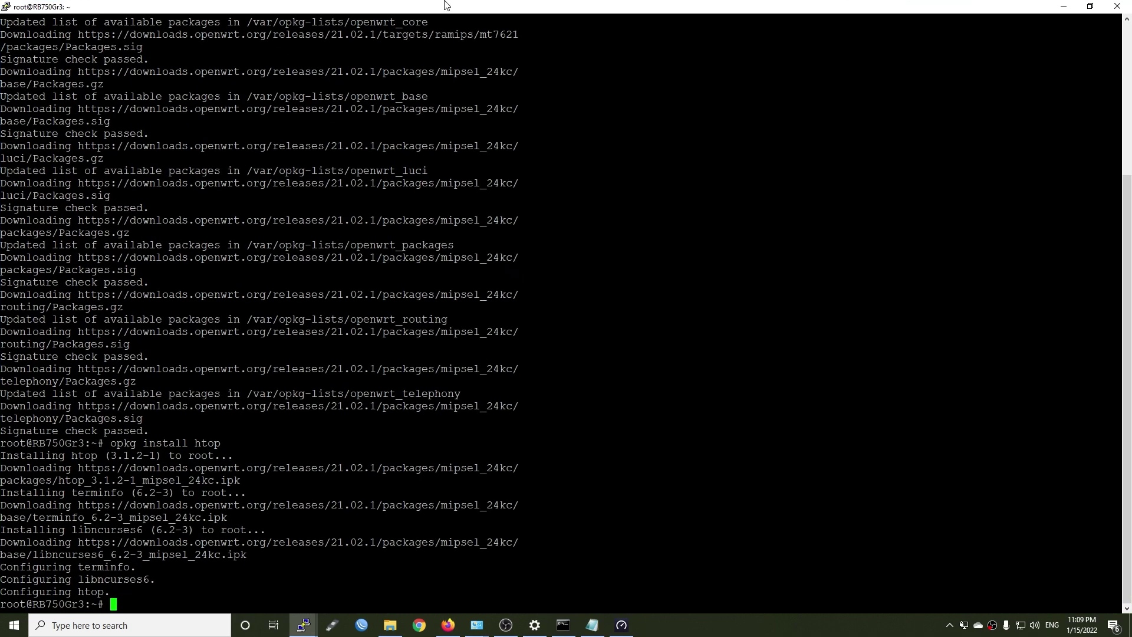
pyautogui.doubleClick(448, 6)
pyautogui.moveTo(411, 85); pyautogui.dragTo(326, 24)
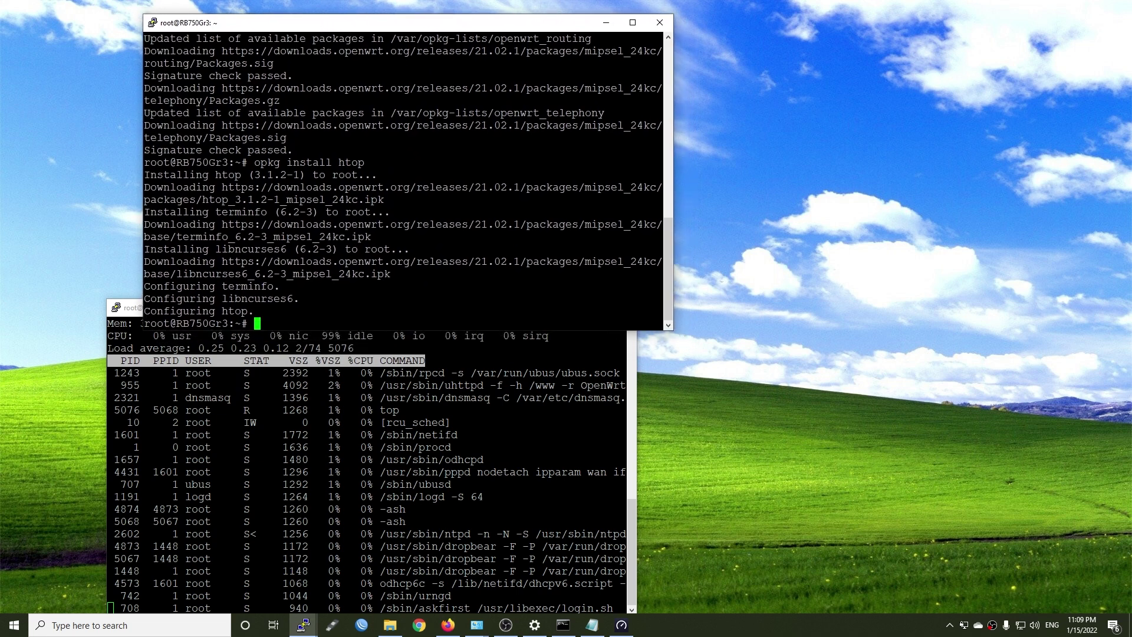
pyautogui.moveTo(303, 332); pyautogui.dragTo(304, 302)
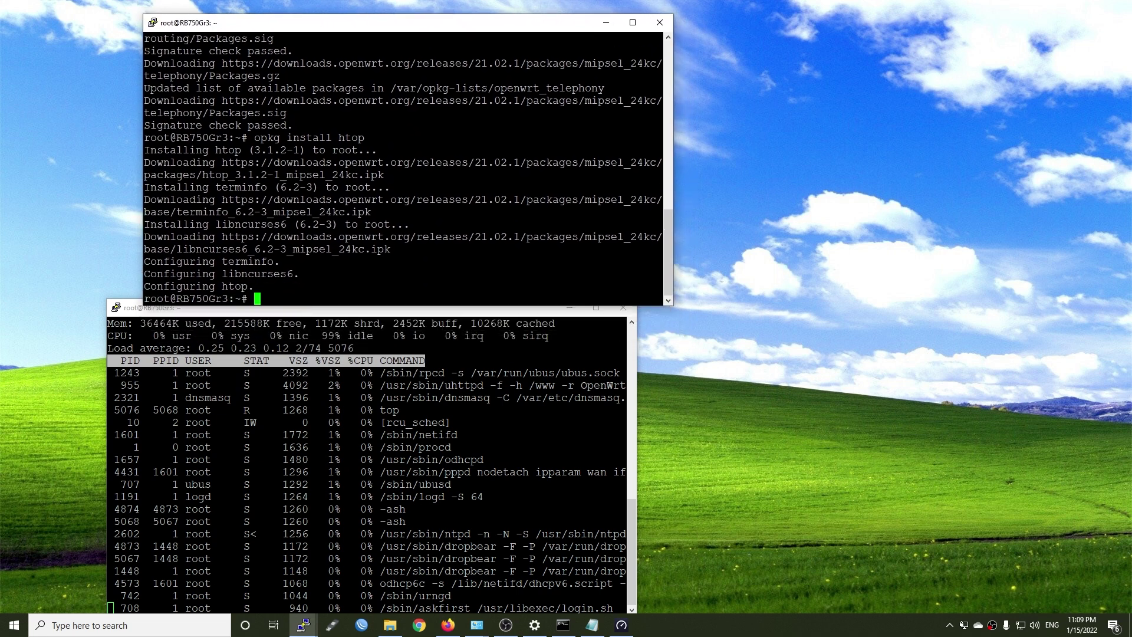
pyautogui.moveTo(325, 26); pyautogui.dragTo(289, 19)
pyautogui.write('htop')
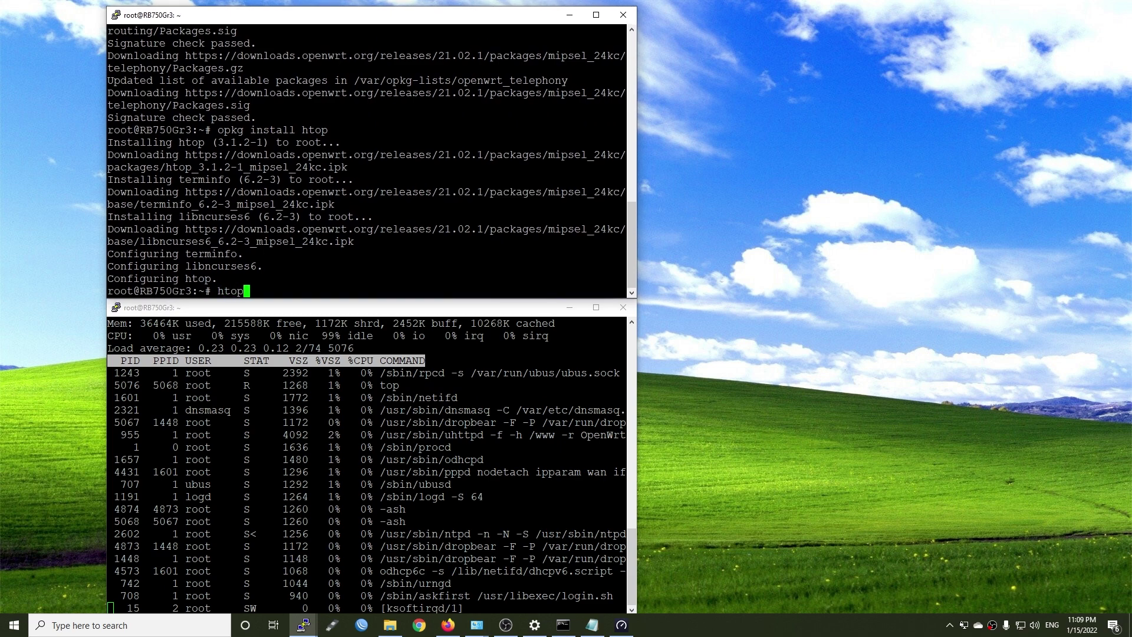
pyautogui.press('Return')
pyautogui.click(622, 625)
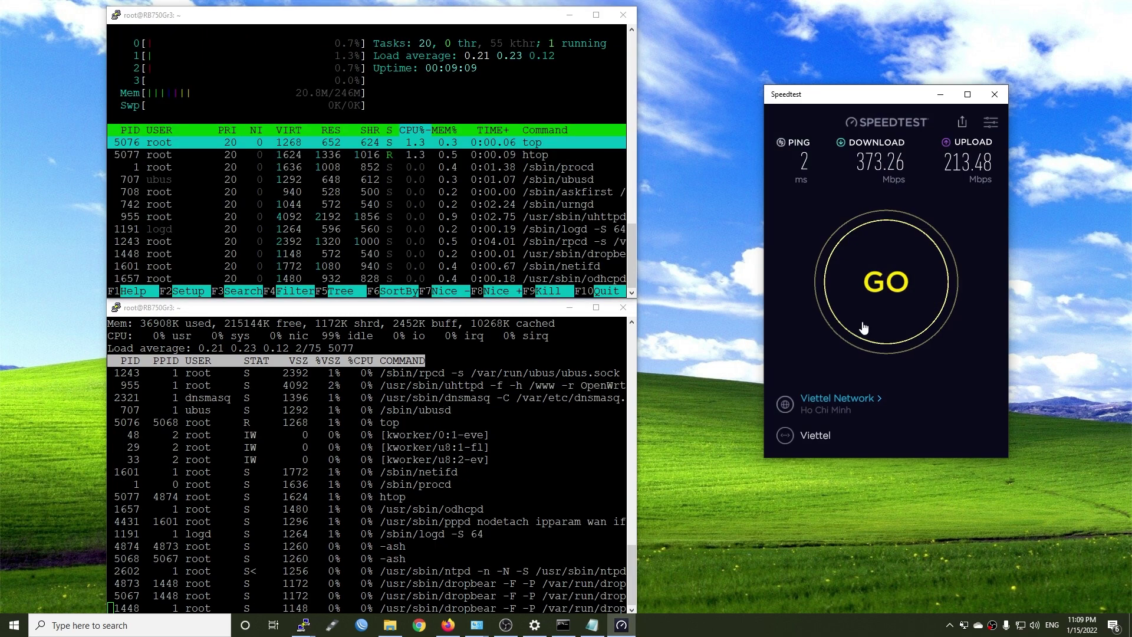
pyautogui.moveTo(890, 105); pyautogui.dragTo(829, 109)
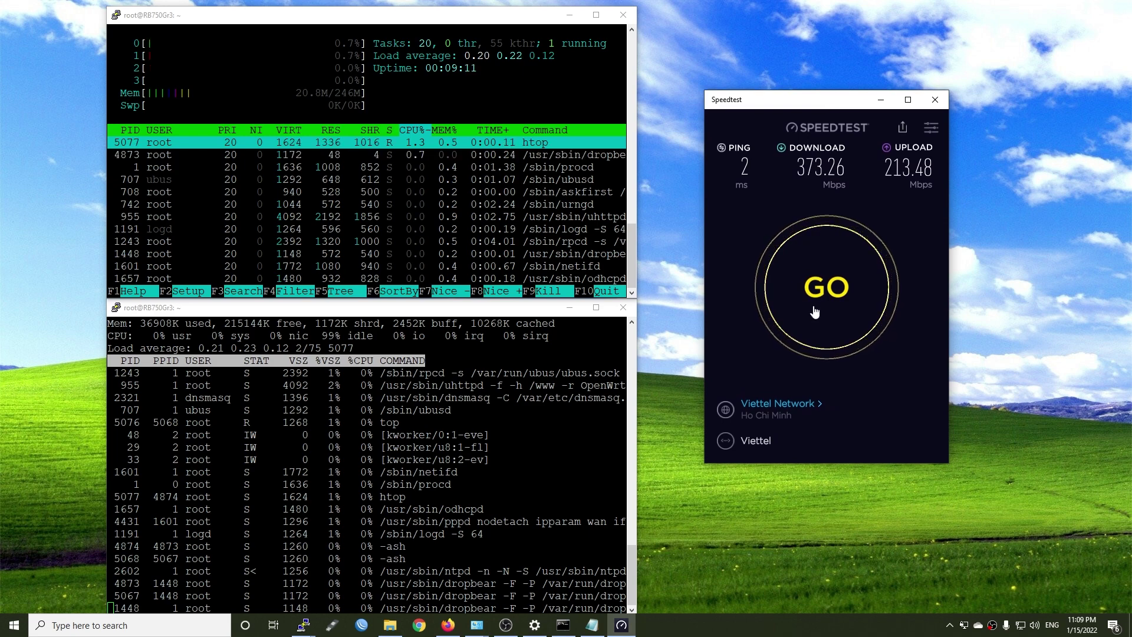
# Run a speed test while watching router CPU in htop/top: 212.91 Mbps down, 215.79 Mbps up
pyautogui.click(817, 304)
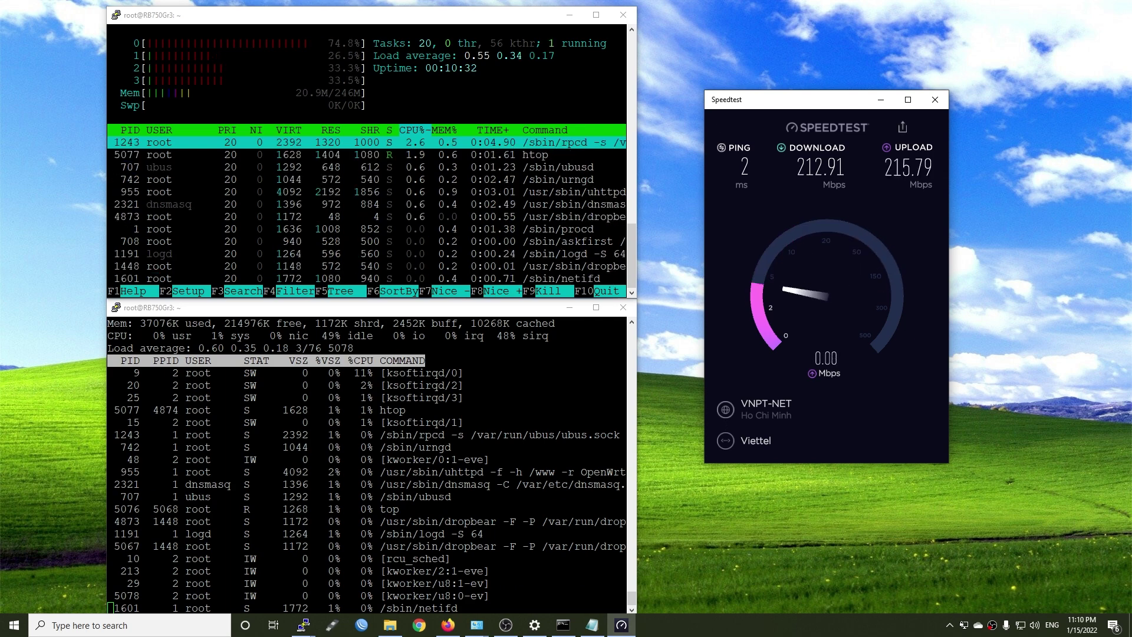
# On LuCI's Firewall page, tick Software and Hardware flow offloading, then Save & Apply
pyautogui.click(448, 627)
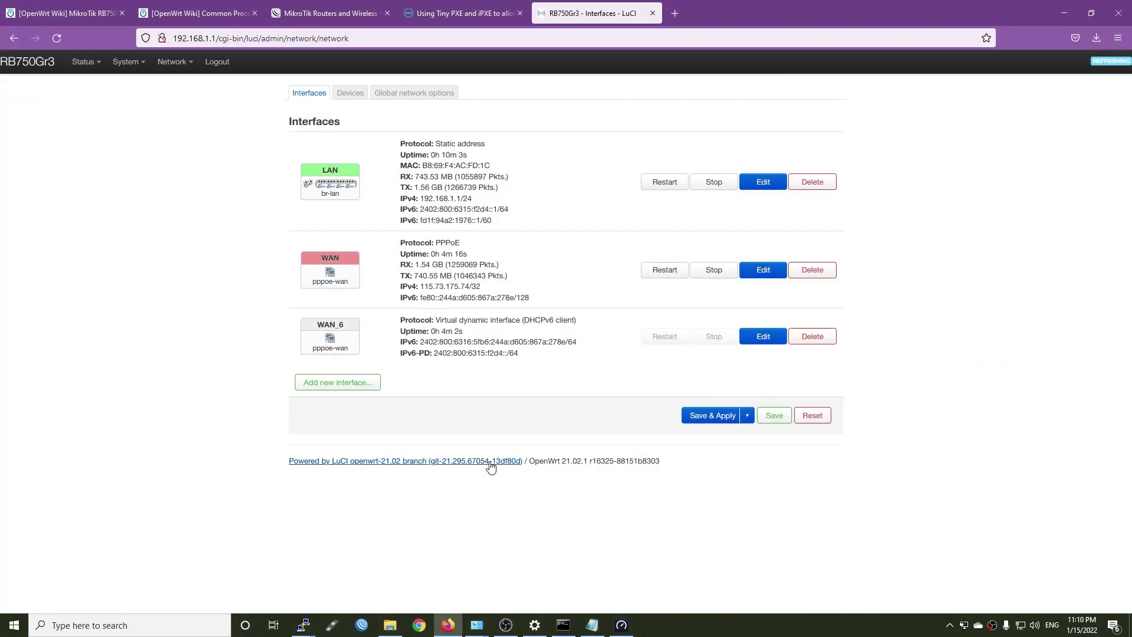
pyautogui.moveTo(177, 69)
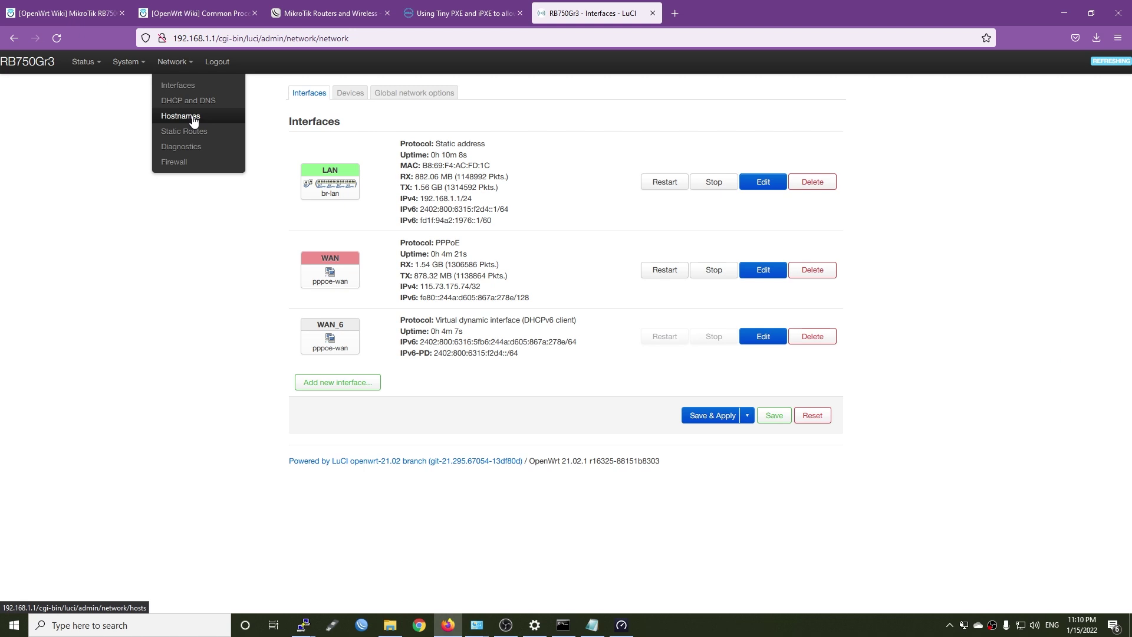
pyautogui.click(178, 165)
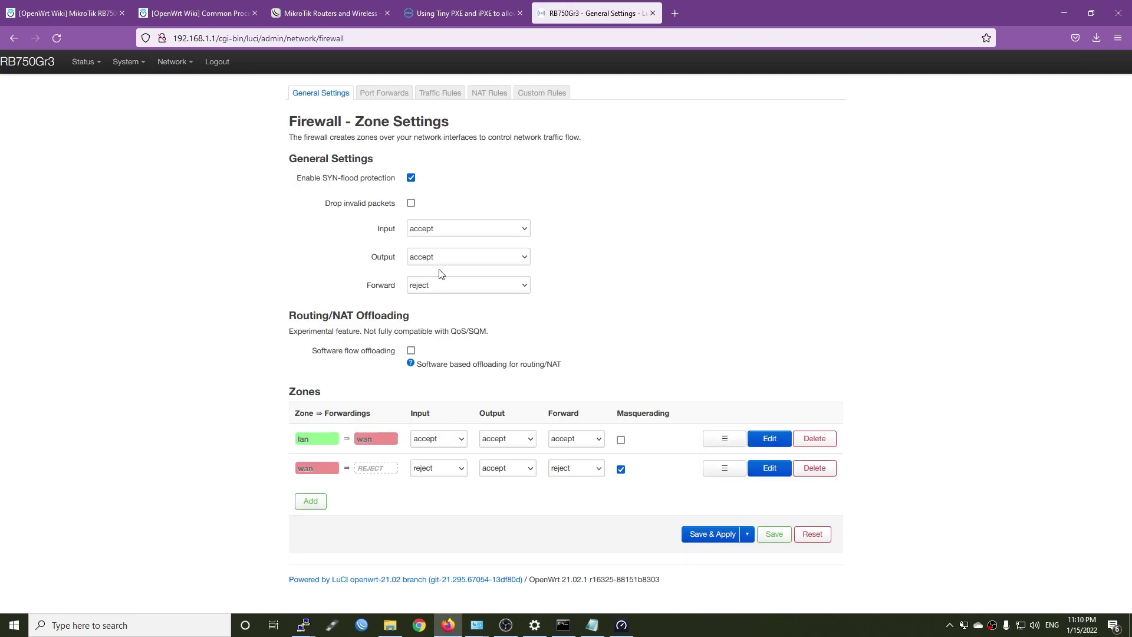
pyautogui.click(411, 351)
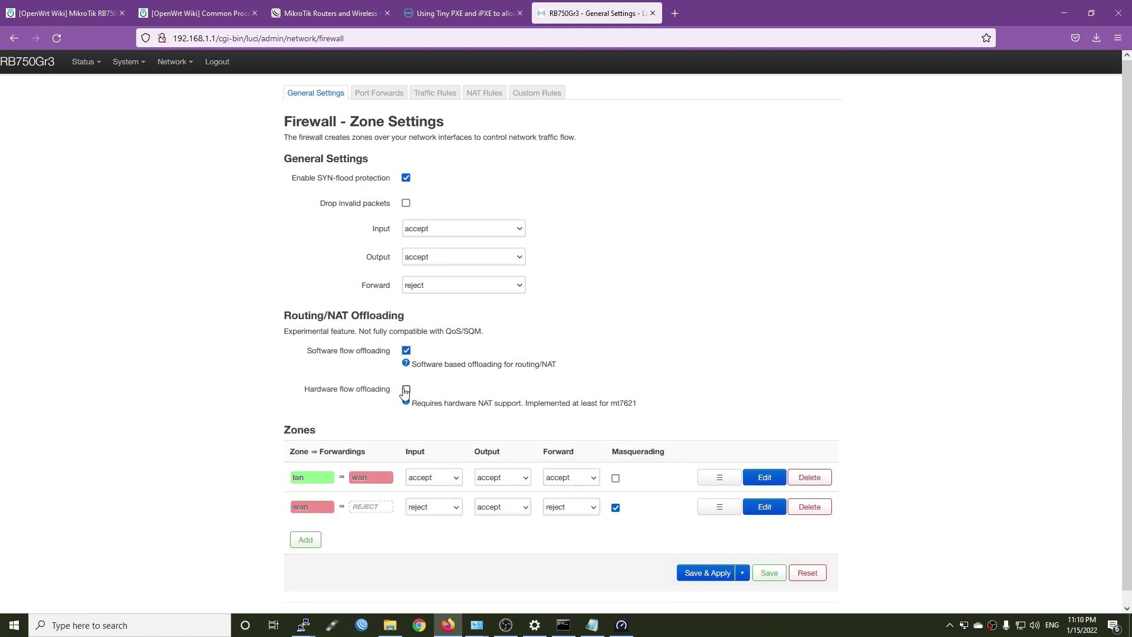
pyautogui.click(405, 390)
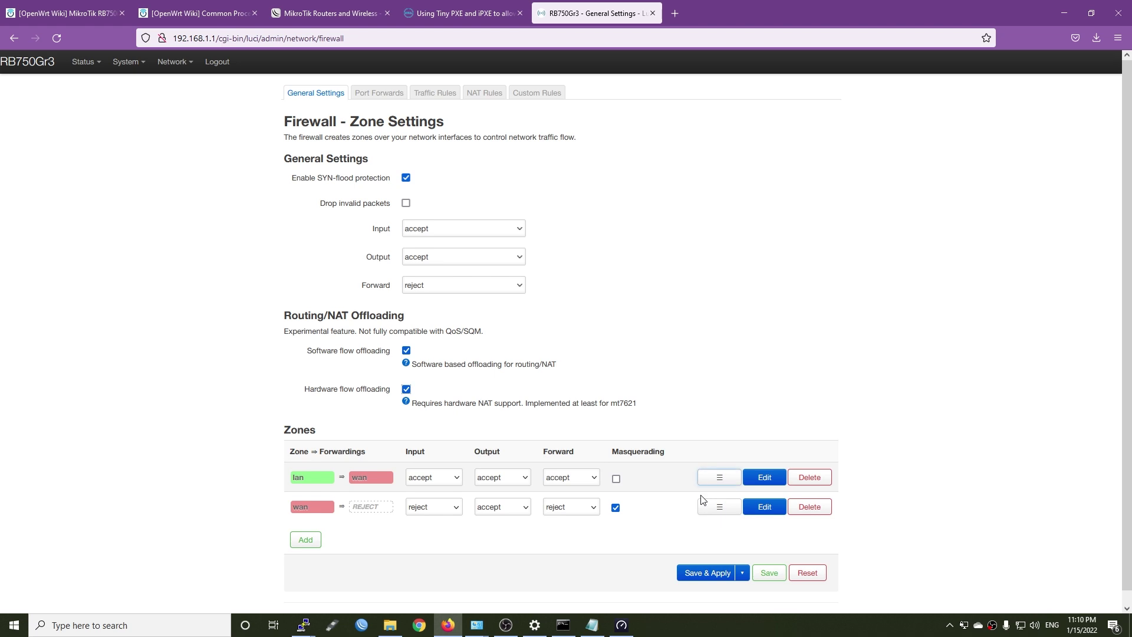
pyautogui.click(698, 577)
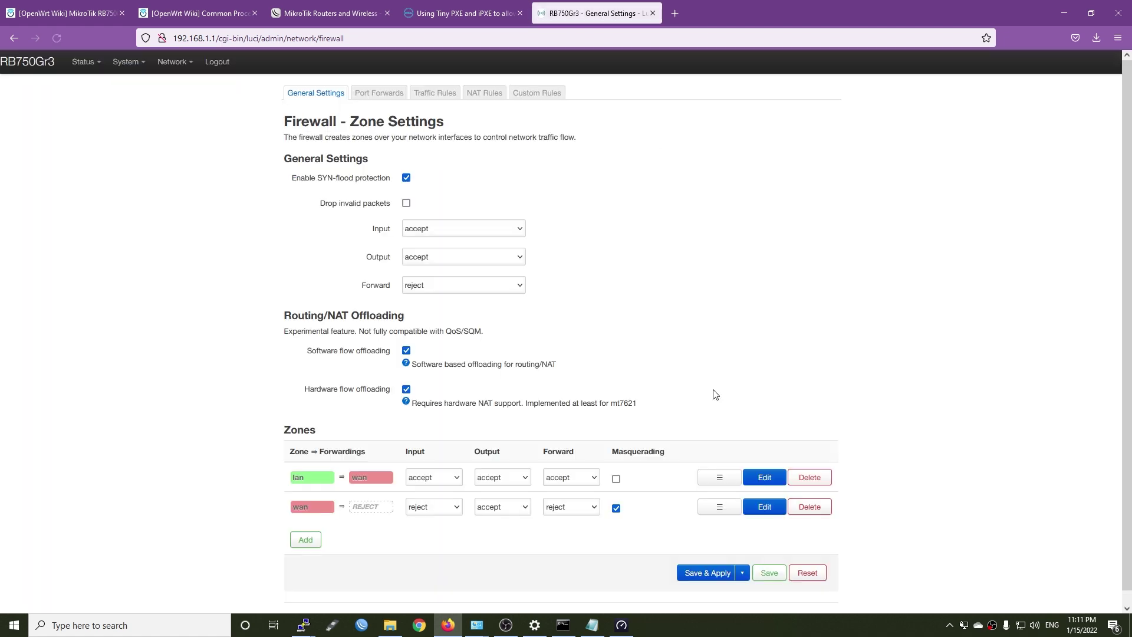
# Hide Firefox and start a new speed test with flow offloading enabled
pyautogui.click(1064, 13)
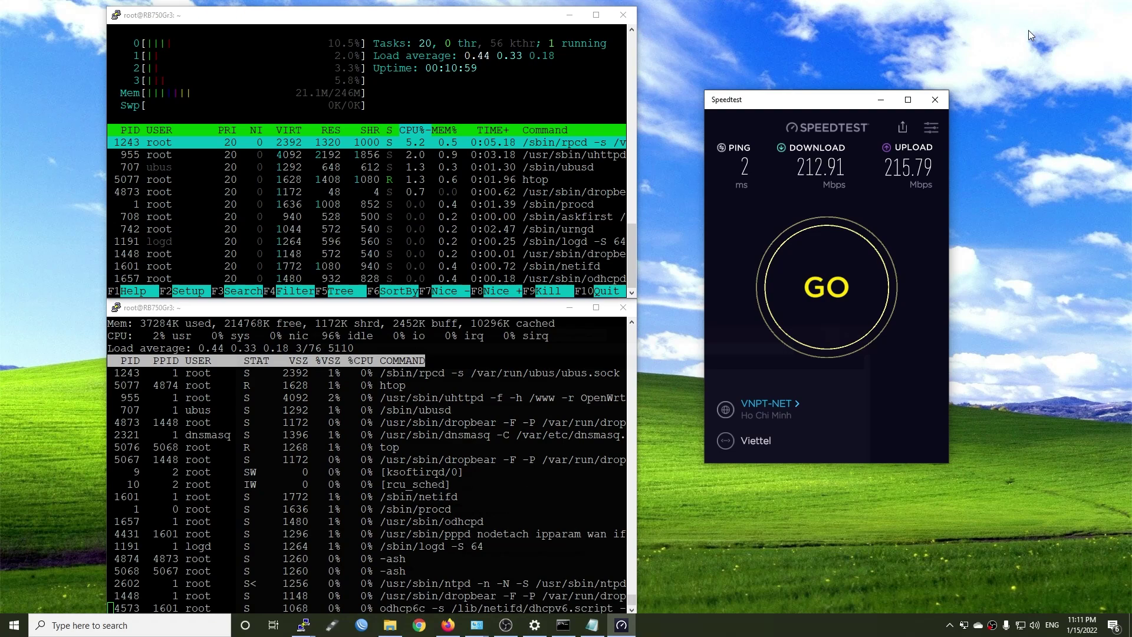
pyautogui.click(828, 305)
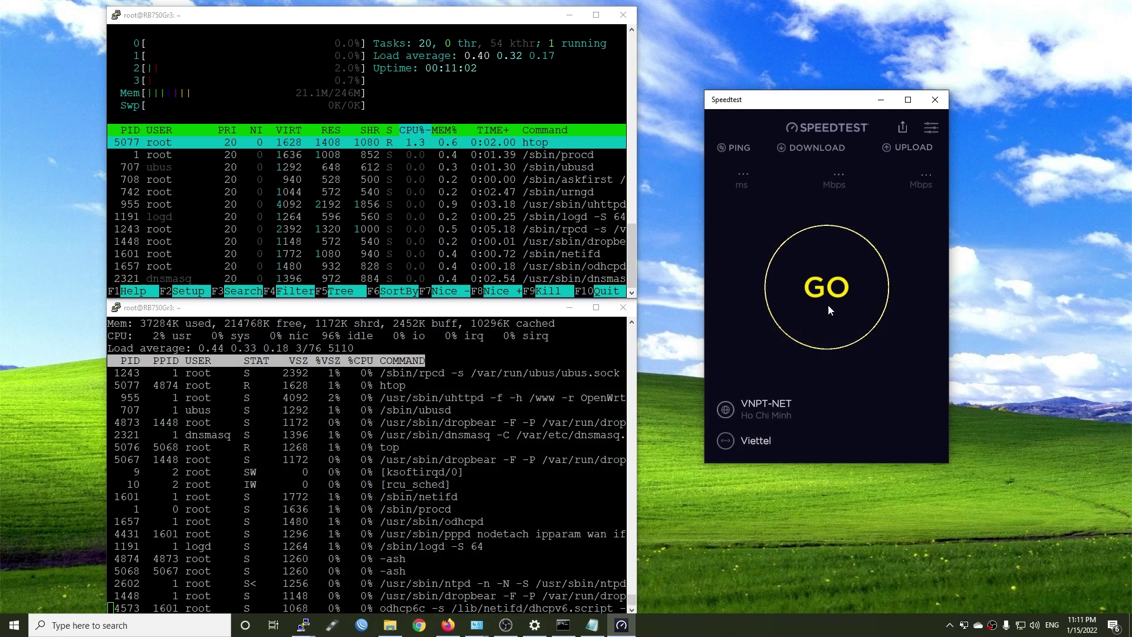